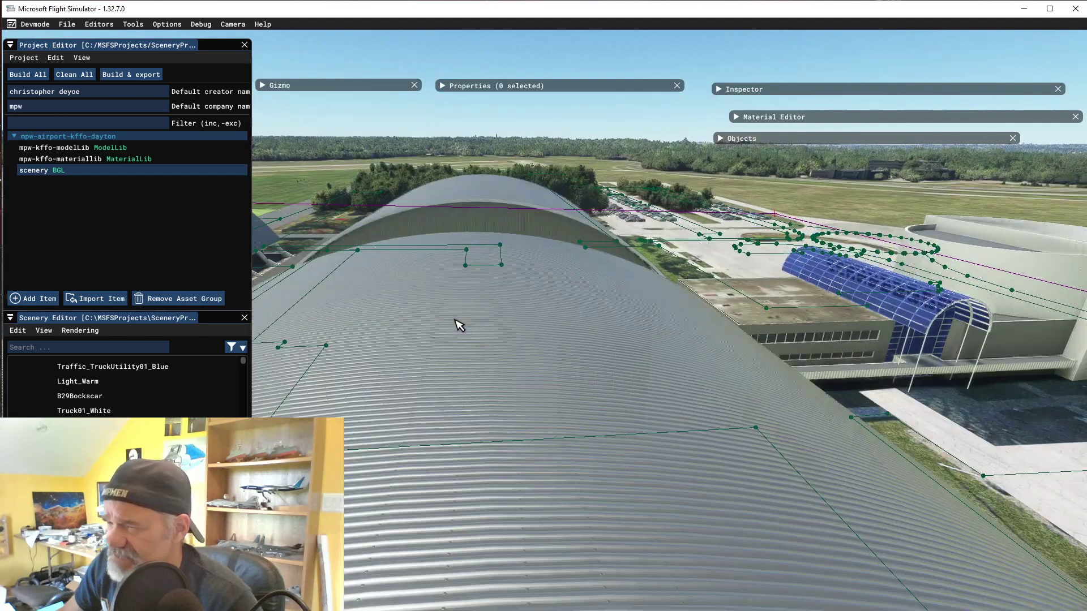
- Survey the museum's arched hangars, parking lots and surrounding grounds from the air on several sides
{"action": "key", "text": "r"}
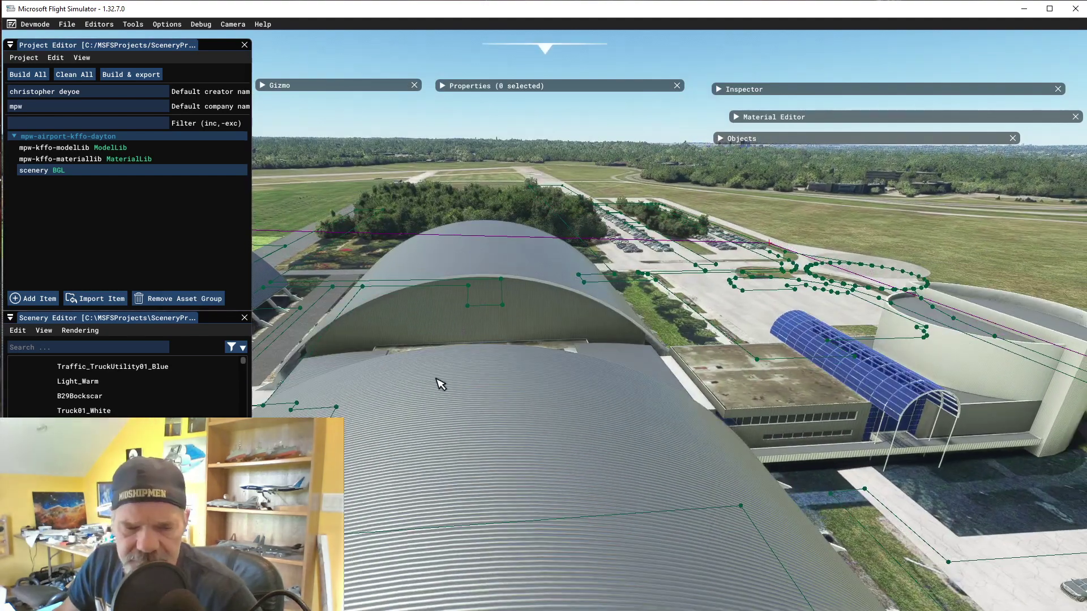
{"action": "key", "text": "r"}
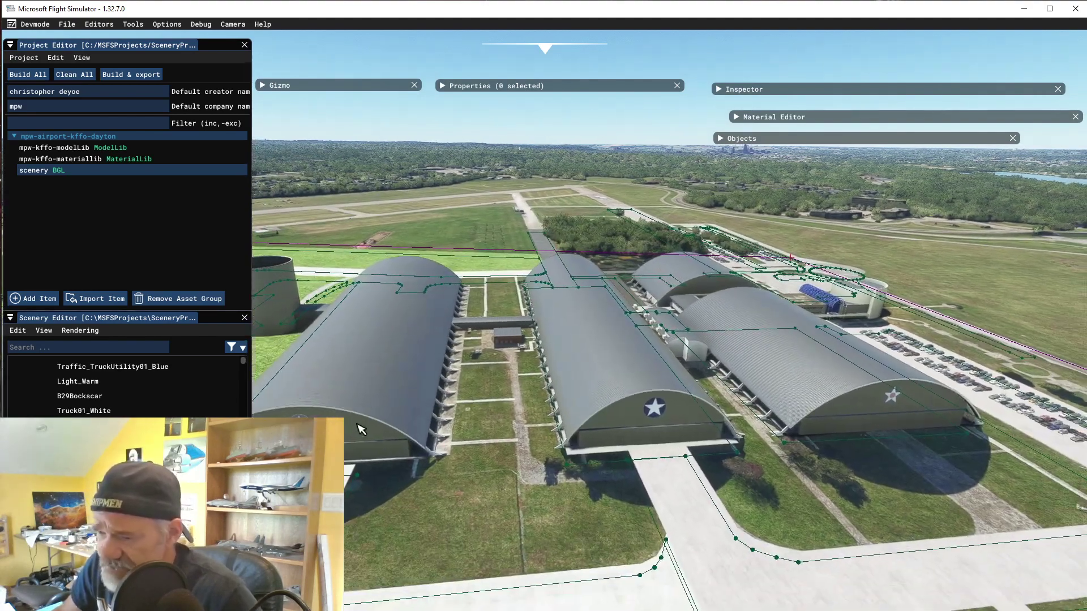
{"action": "middle_click_drag", "start_coordinate": [361, 429], "coordinate": [514, 449]}
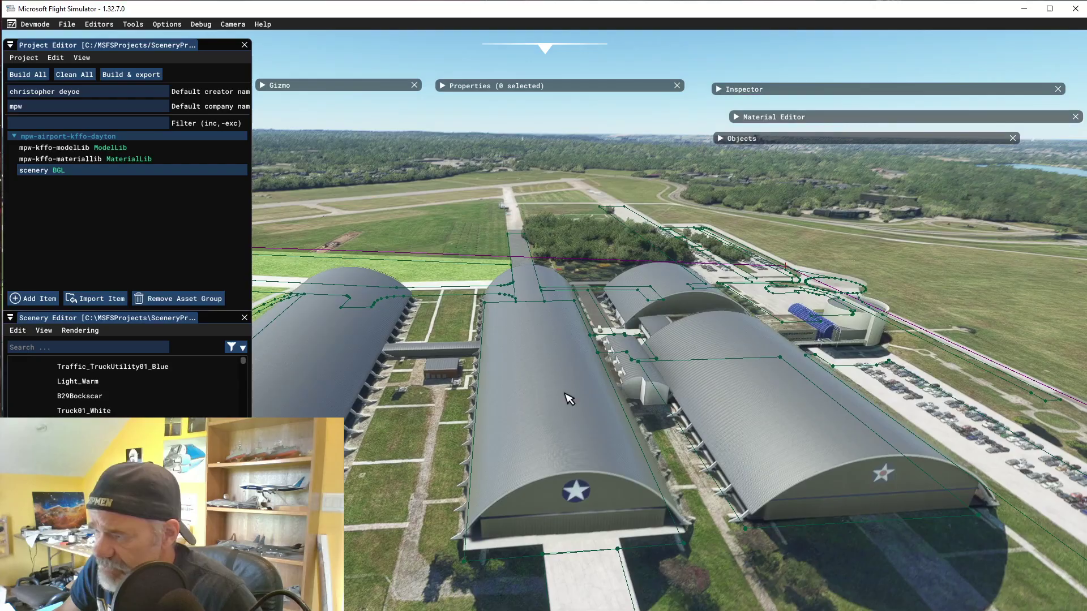
{"action": "right_click_drag", "start_coordinate": [569, 399], "coordinate": [319, 382]}
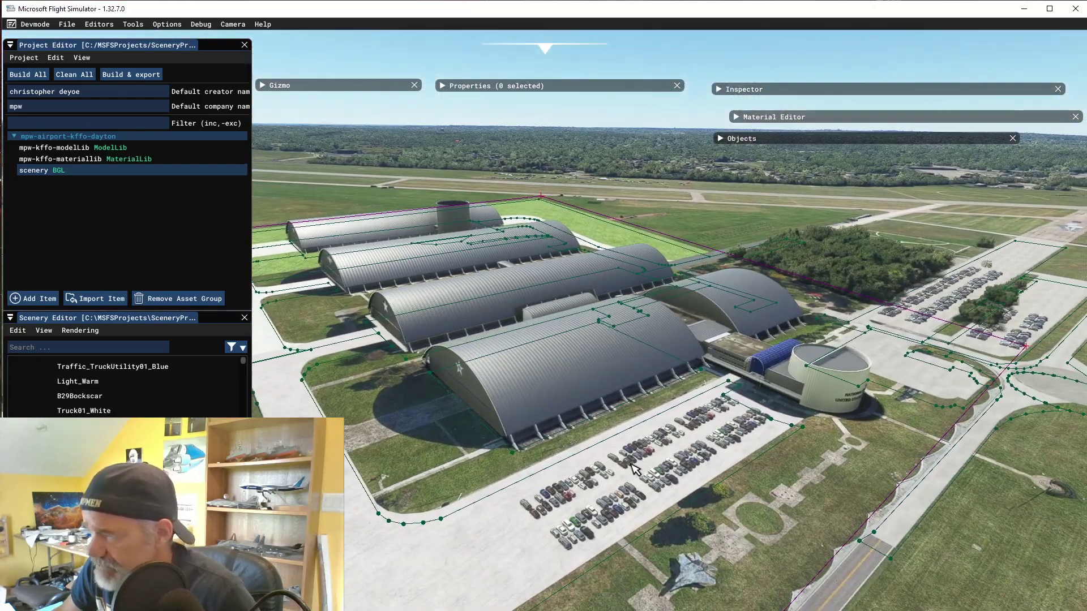
{"action": "right_click_drag", "start_coordinate": [634, 469], "coordinate": [351, 460]}
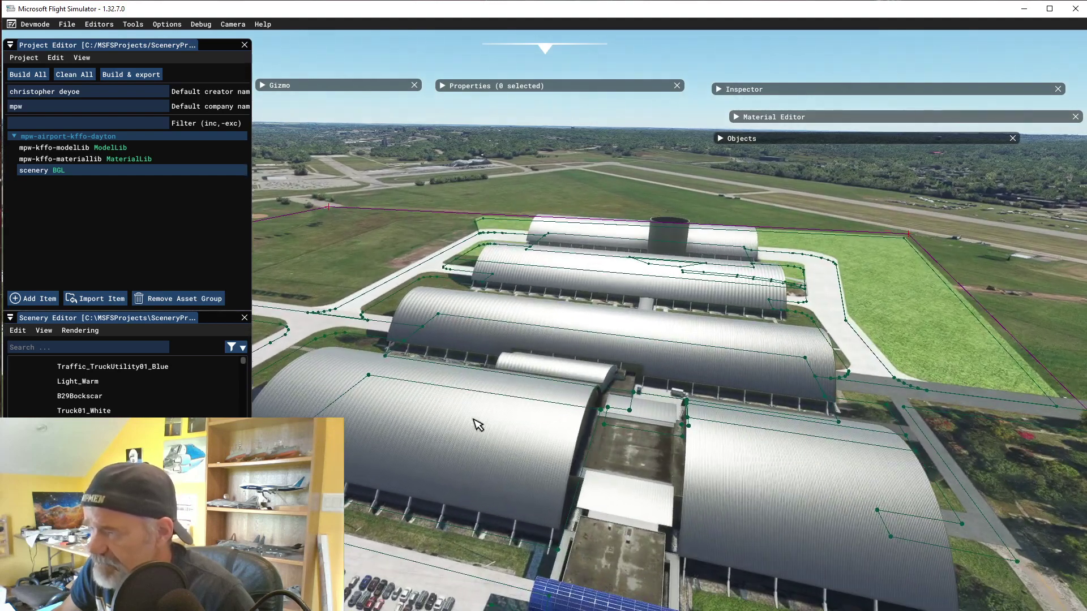
{"action": "right_click_drag", "start_coordinate": [478, 424], "coordinate": [772, 424]}
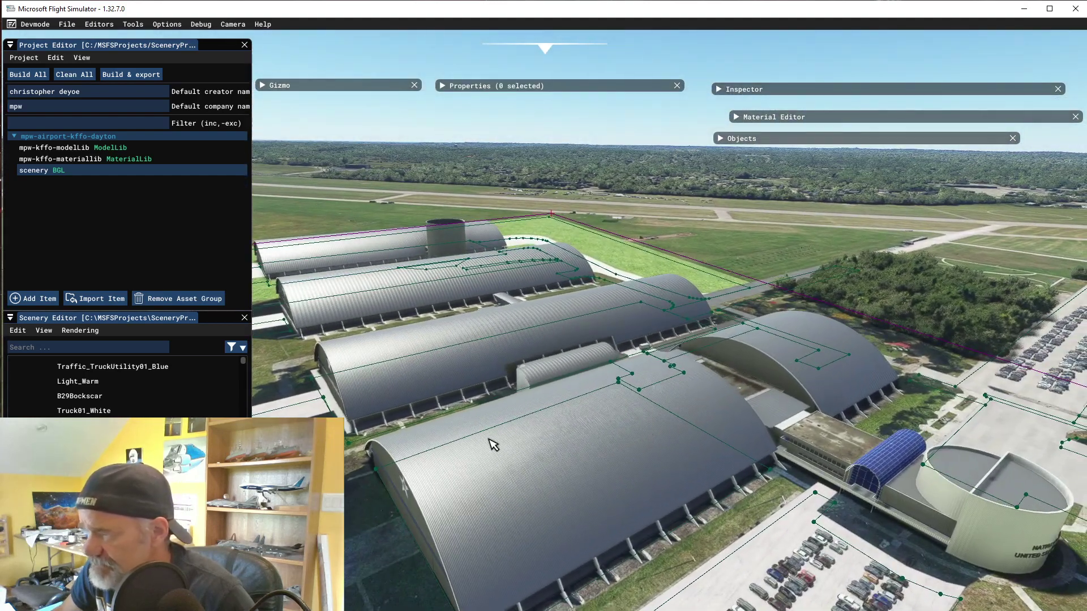
{"action": "right_click_drag", "start_coordinate": [492, 444], "coordinate": [714, 439]}
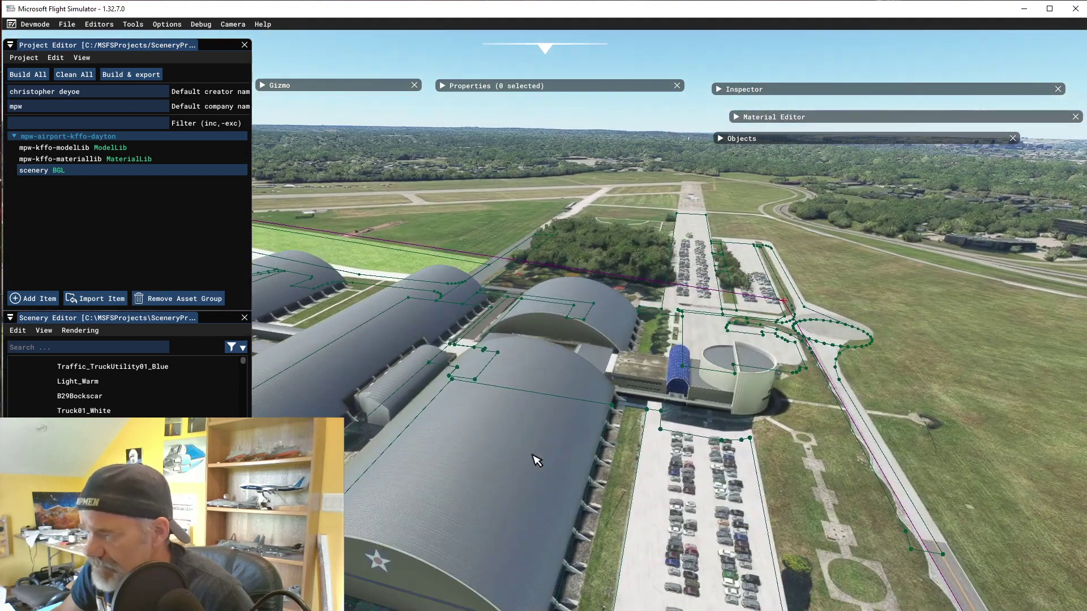
{"action": "right_click_drag", "start_coordinate": [546, 457], "coordinate": [599, 439]}
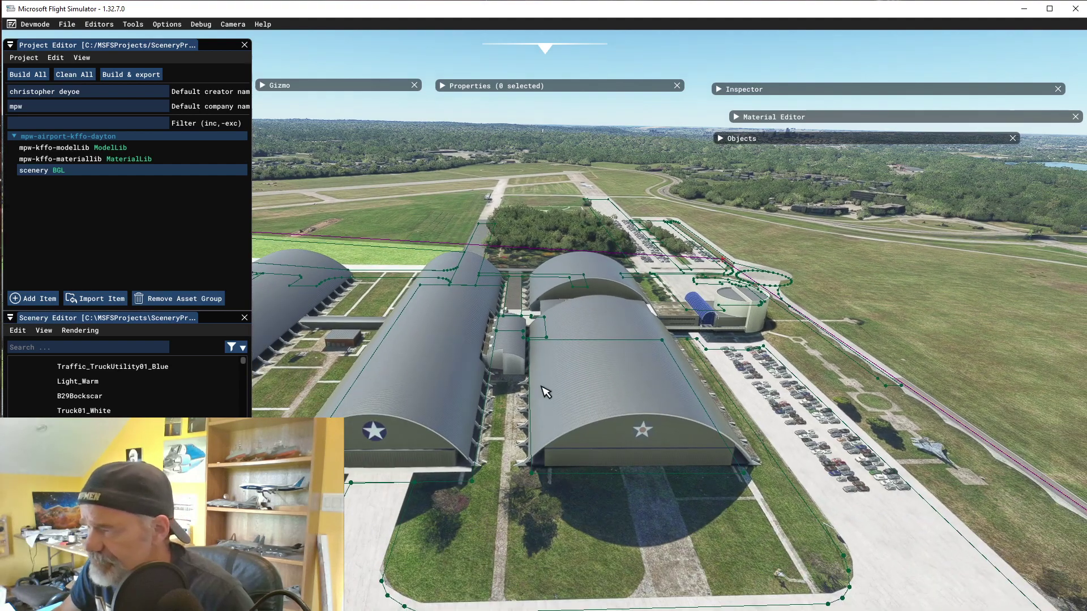
{"action": "middle_click_drag", "start_coordinate": [546, 392], "coordinate": [540, 545]}
{"action": "mouse_move", "coordinate": [500, 384]}
{"action": "middle_mouse_down"}
{"action": "mouse_move", "coordinate": [484, 505]}
{"action": "mouse_move", "coordinate": [475, 449]}
{"action": "mouse_move", "coordinate": [474, 527]}
{"action": "middle_mouse_up"}
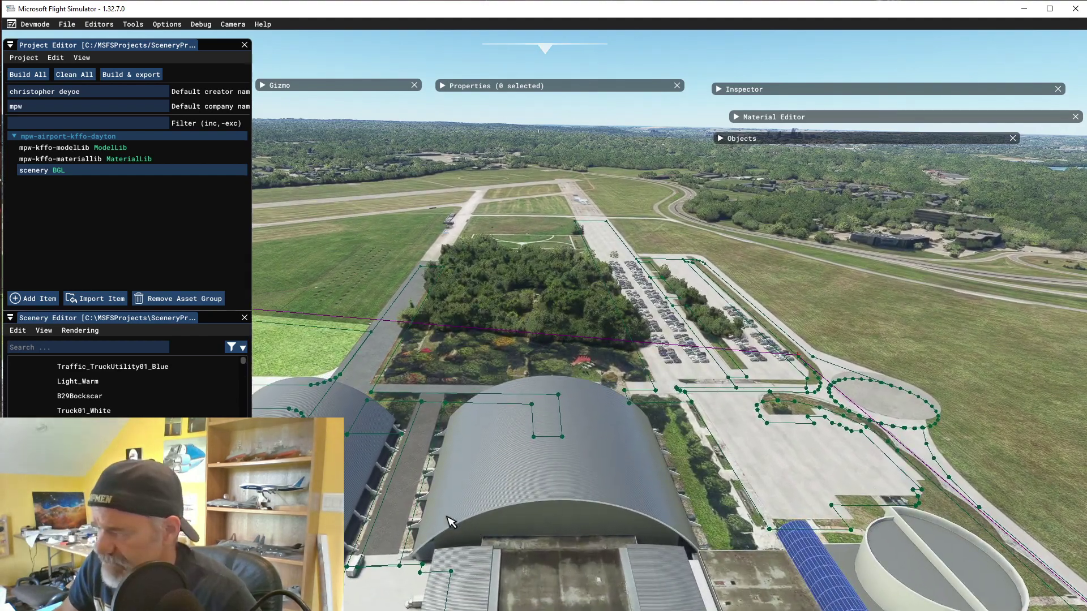
- Enter the hangar with the star on its front and examine the B-29 Bockscar placed inside
{"action": "scroll", "coordinate": [503, 526], "scroll_direction": "up", "scroll_amount": 7}
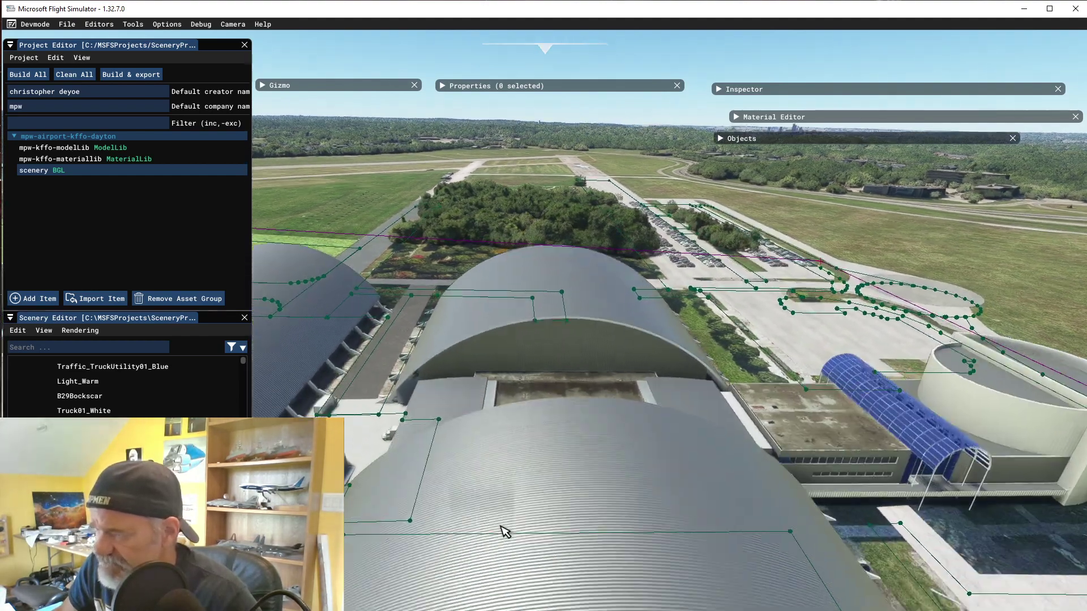
{"action": "scroll", "coordinate": [497, 529], "scroll_direction": "up", "scroll_amount": 6}
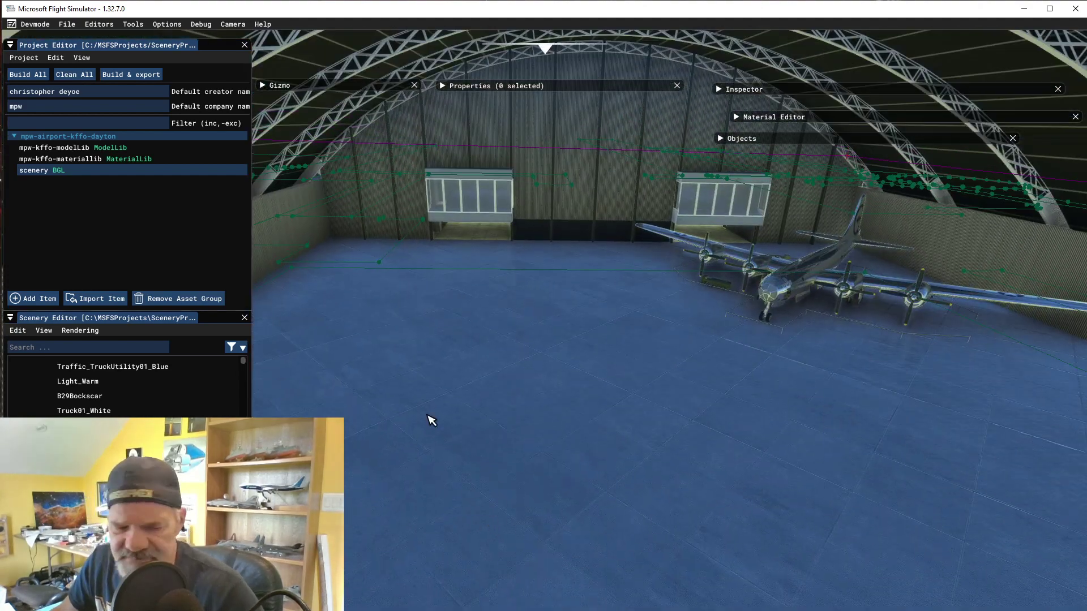
{"action": "left_click_drag", "start_coordinate": [700, 468], "coordinate": [621, 495]}
{"action": "left_click_drag", "start_coordinate": [660, 390], "coordinate": [580, 406]}
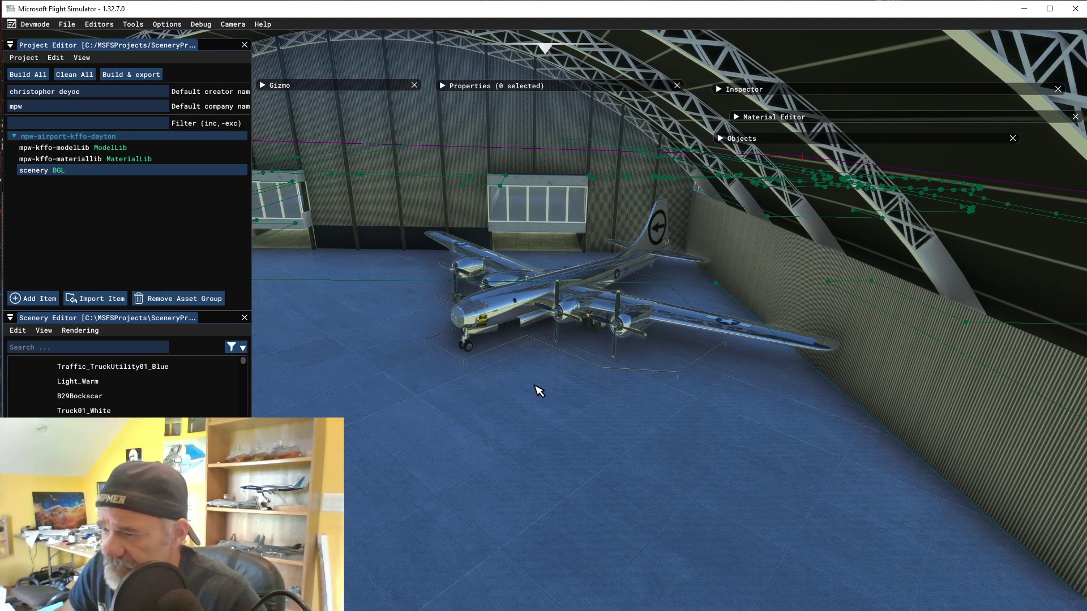
{"action": "key", "text": "a"}
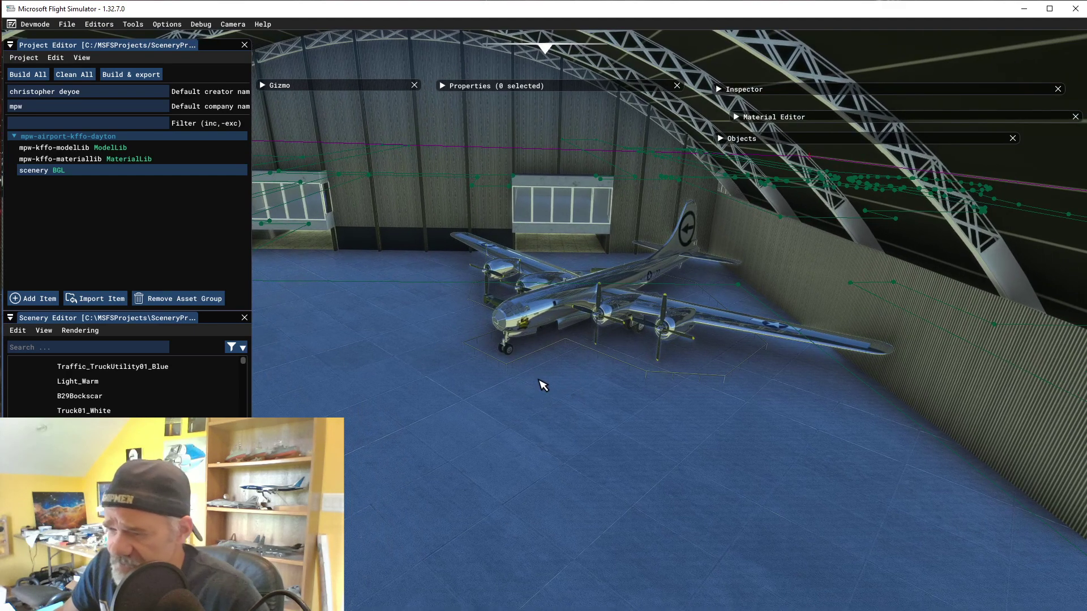
{"action": "key", "text": "w"}
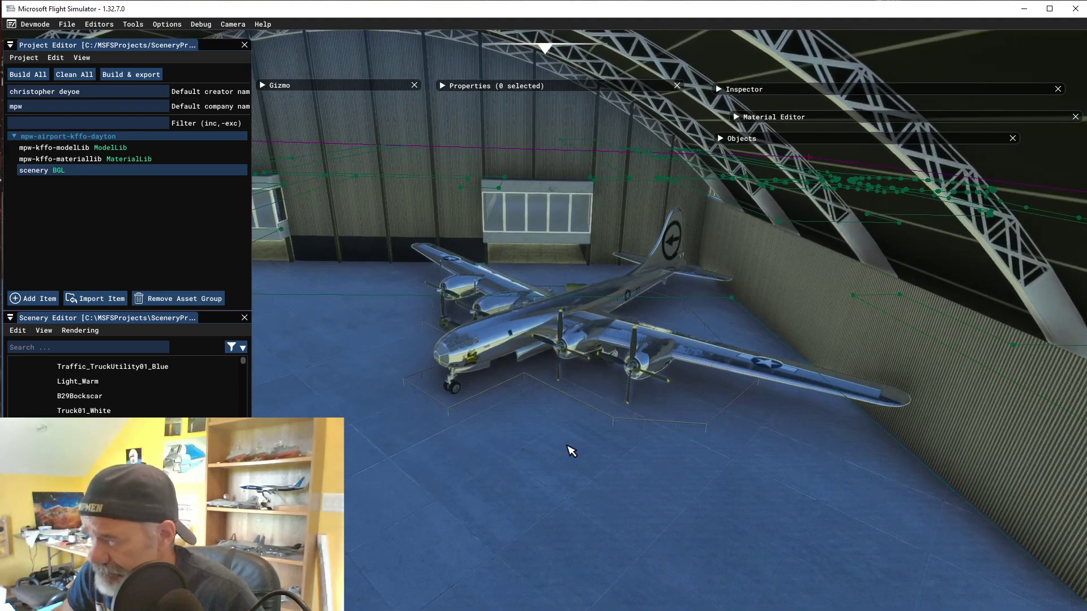
{"action": "key", "text": "s"}
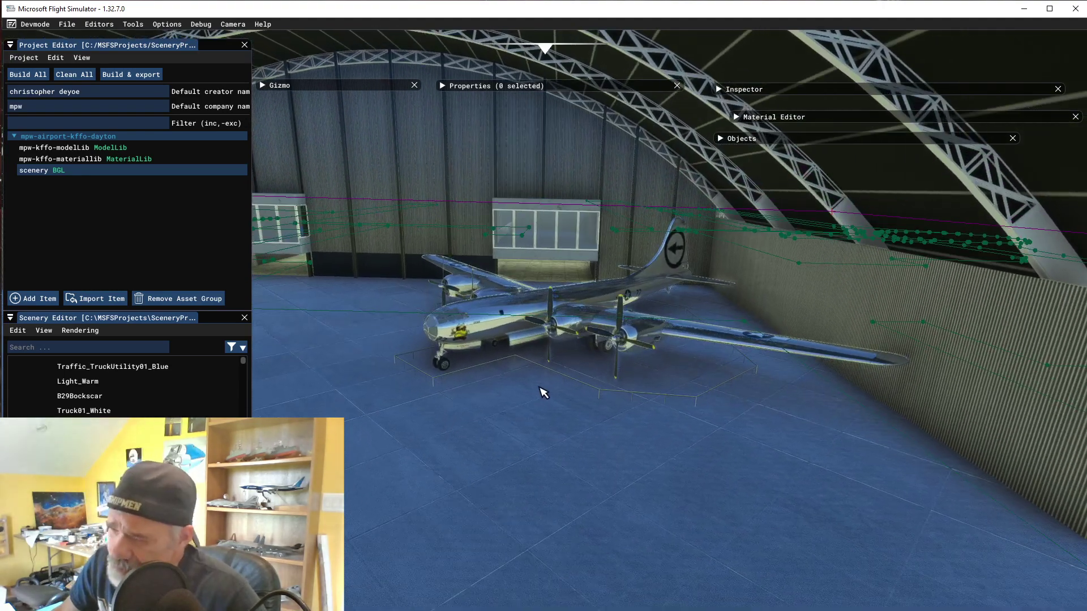
{"action": "key", "text": "w"}
{"action": "key", "text": "a"}
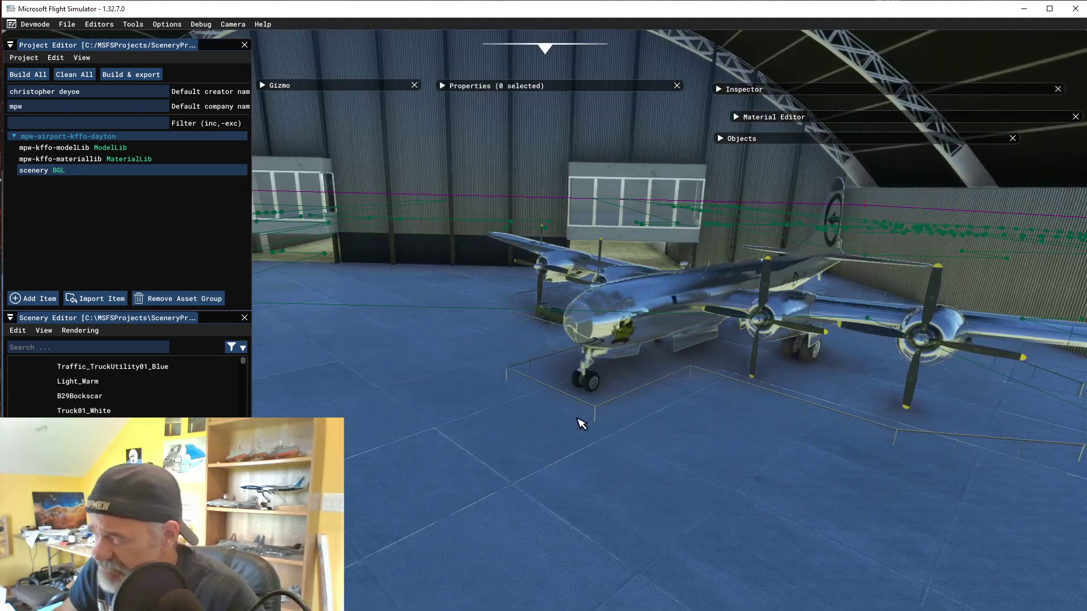
- Inspect the Bockscar's nose art, landing gear and surrounding barrier railing up close
{"action": "key", "text": "d"}
{"action": "right_click_drag", "start_coordinate": [582, 423], "coordinate": [566, 378]}
{"action": "key", "text": "f"}
{"action": "key", "text": "w"}
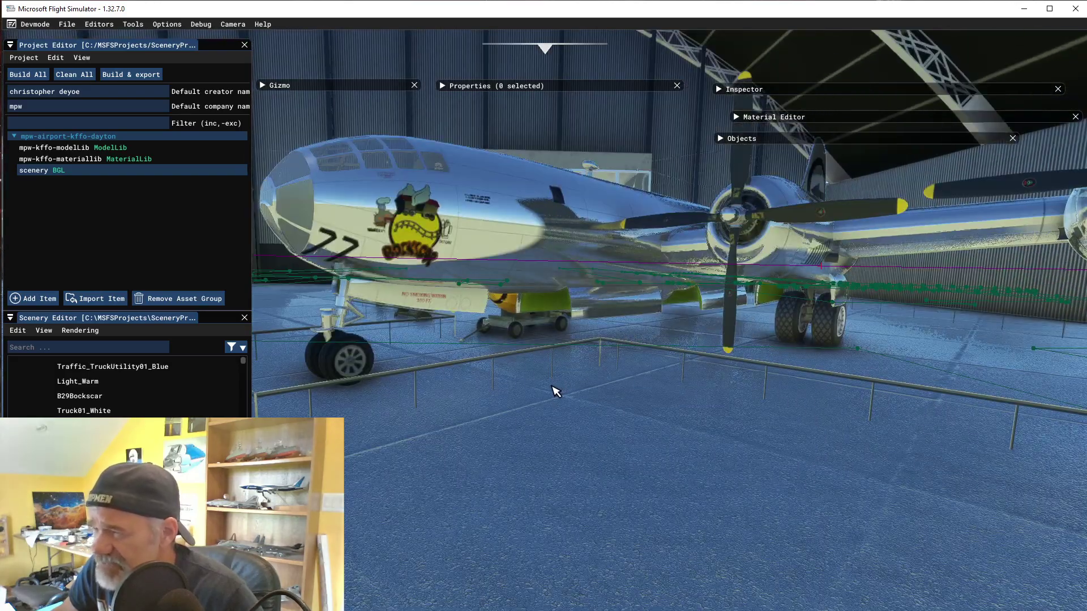
{"action": "key", "text": "s"}
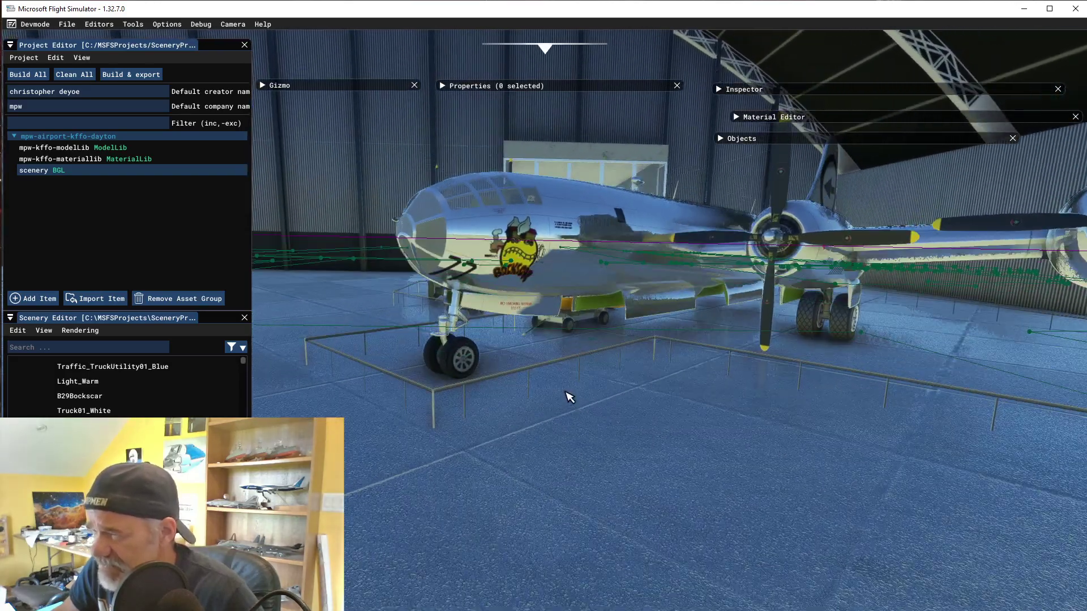
{"action": "key", "text": "r"}
{"action": "right_click_drag", "start_coordinate": [566, 391], "coordinate": [653, 431]}
{"action": "key", "text": "d"}
{"action": "key", "text": "a"}
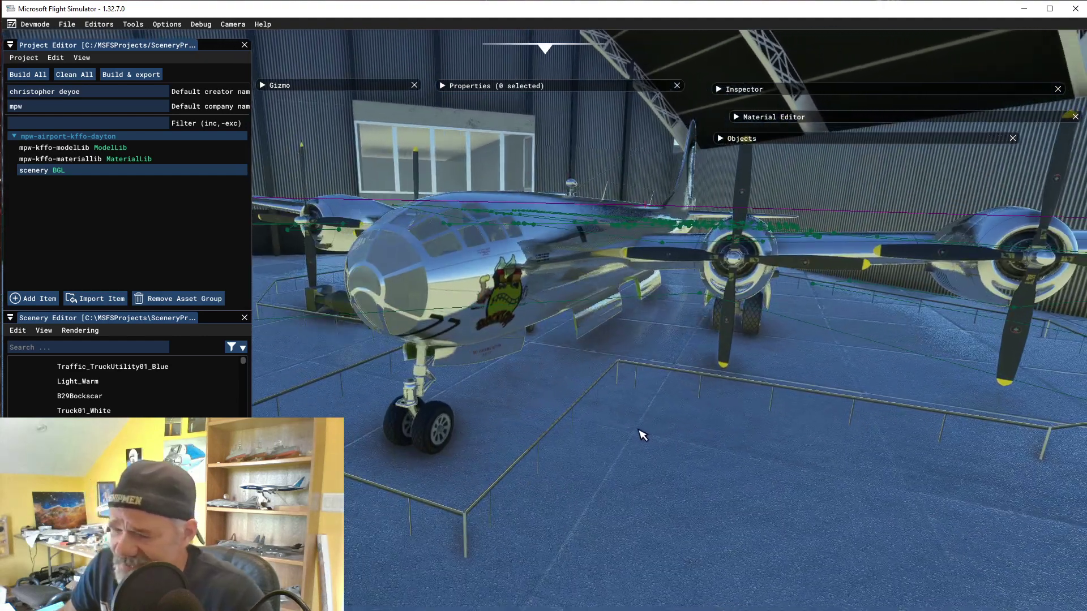
- Examine the Bockscar's front, propellers and bomb displays from several distances in front of the nose
{"action": "key", "text": "s"}
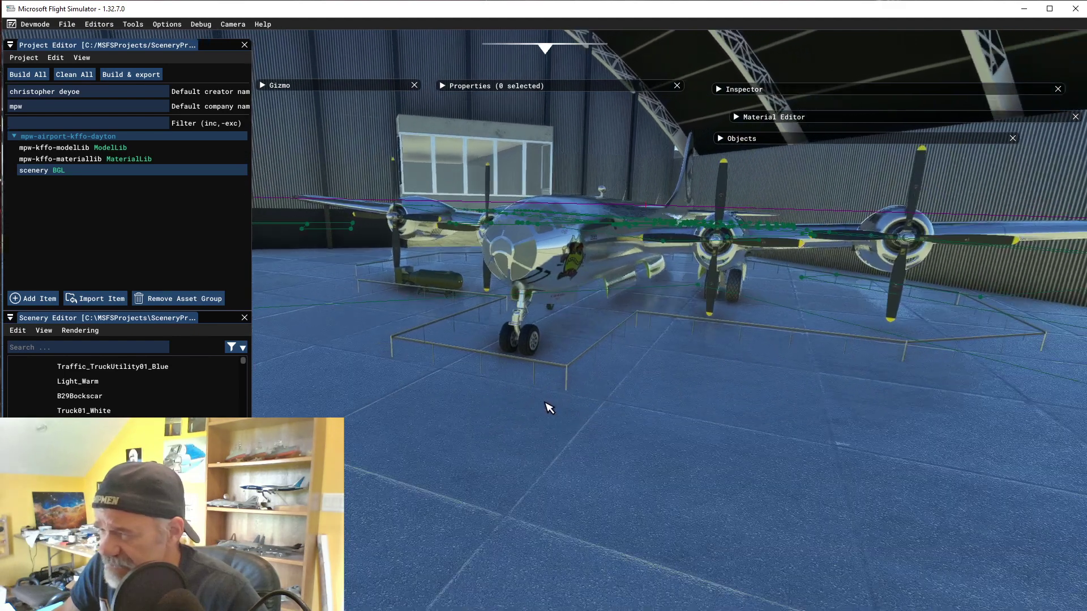
{"action": "key", "text": "s"}
{"action": "key", "text": "d"}
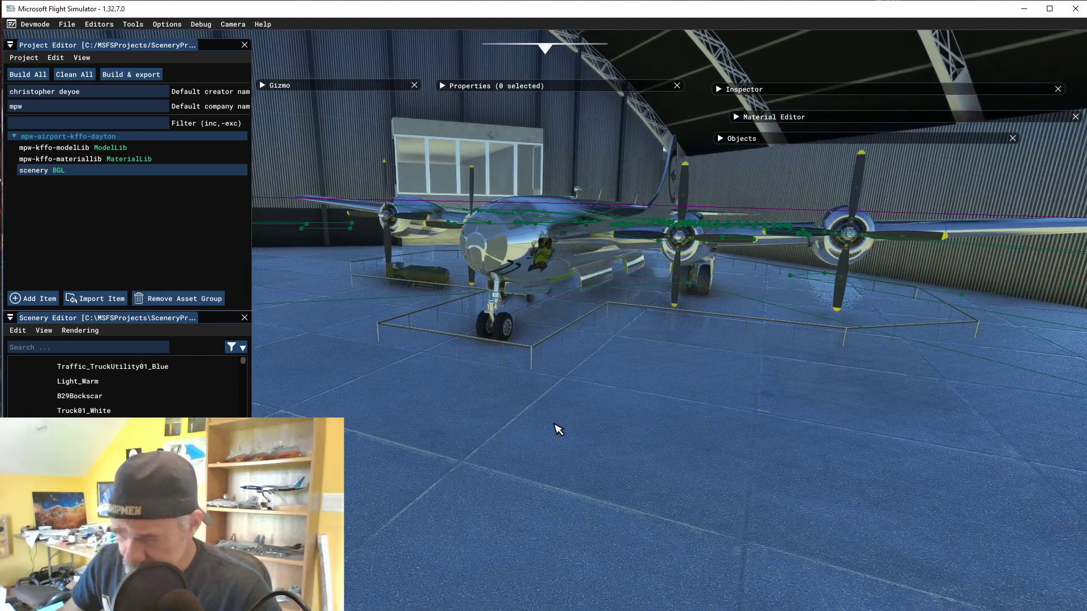
{"action": "key", "text": "d"}
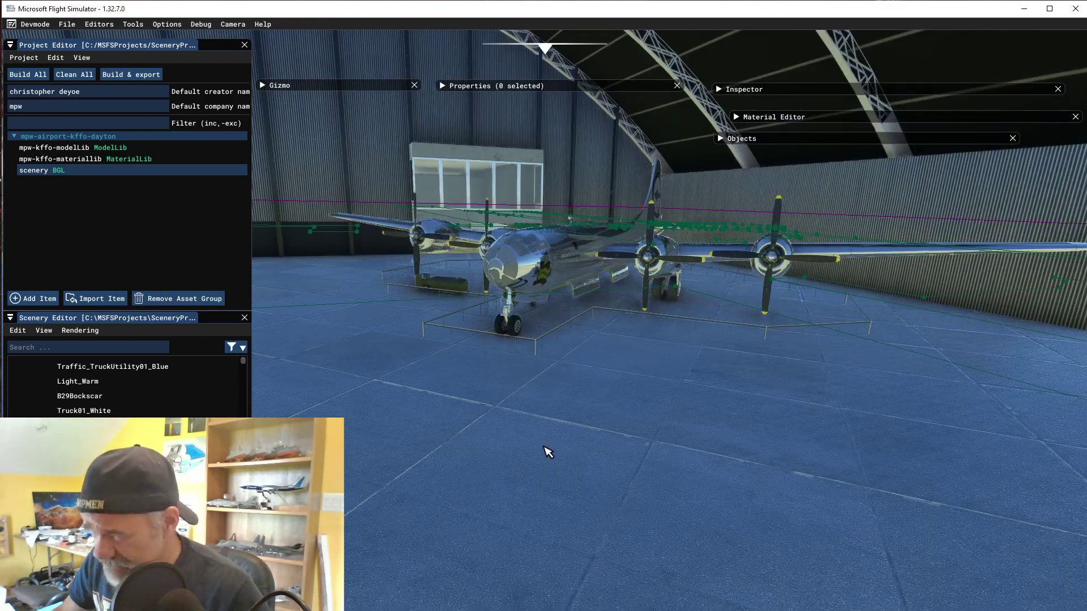
{"action": "key", "text": "w"}
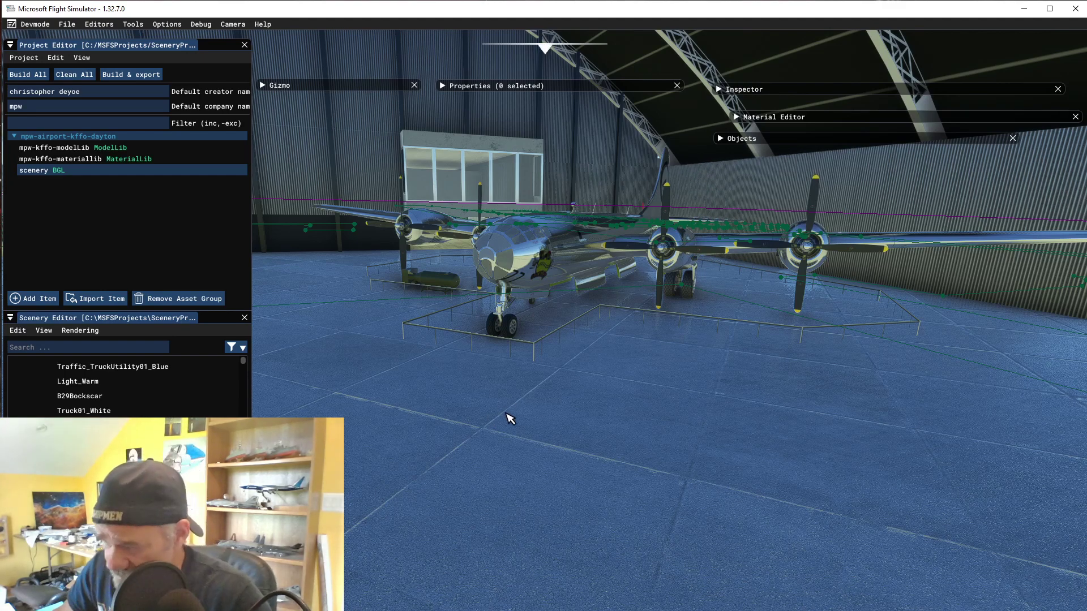
{"action": "key", "text": "a"}
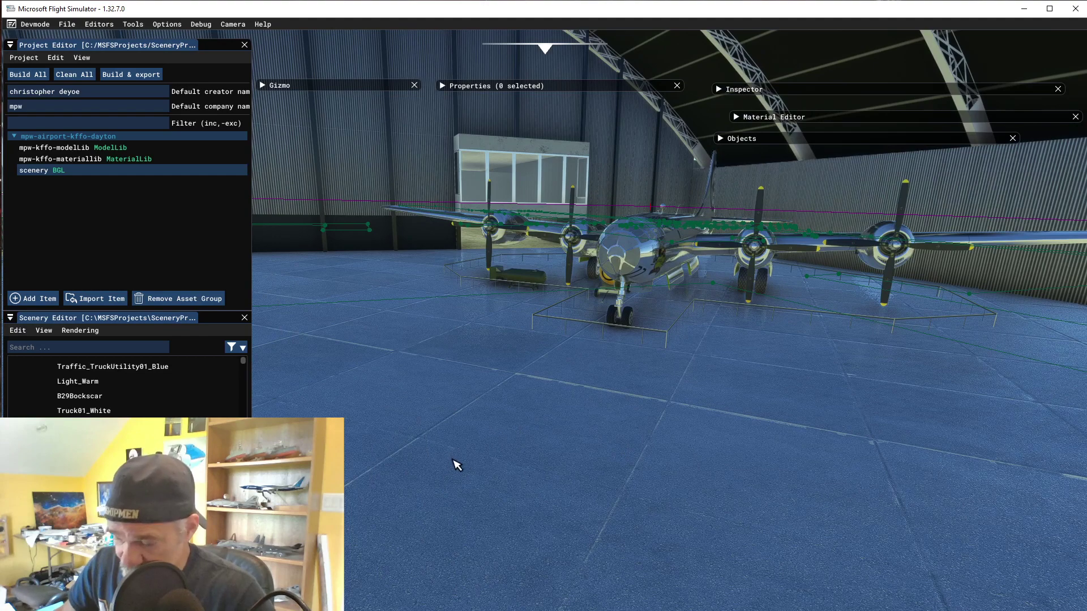
{"action": "key", "text": "d"}
{"action": "key", "text": "w"}
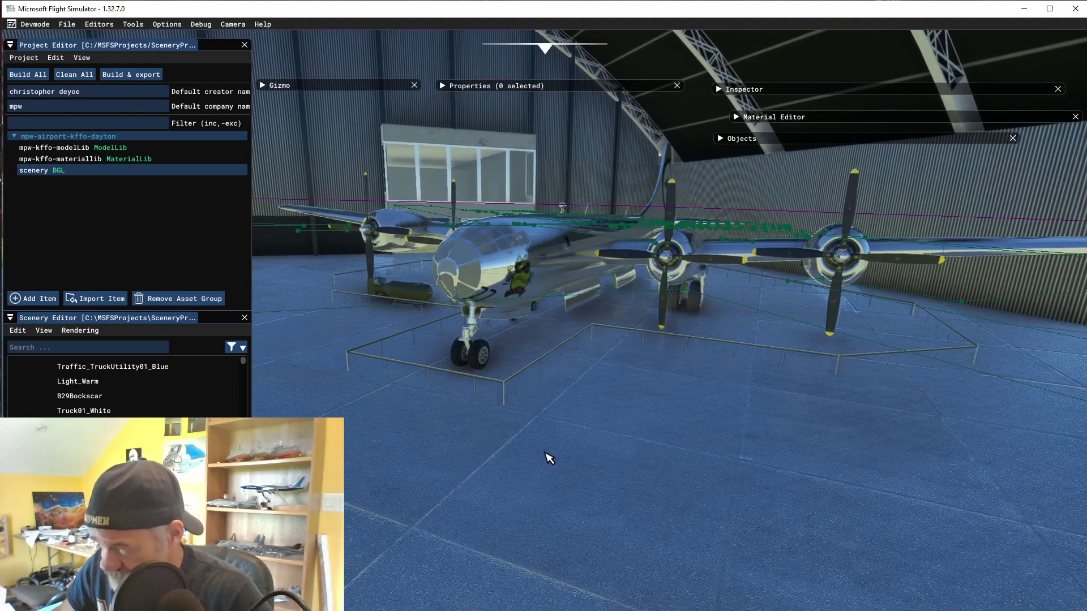
{"action": "key", "text": "s"}
{"action": "right_click_drag", "start_coordinate": [568, 483], "coordinate": [632, 438]}
{"action": "key", "text": "d"}
{"action": "key", "text": "a"}
{"action": "key", "text": "s"}
{"action": "key", "text": "w"}
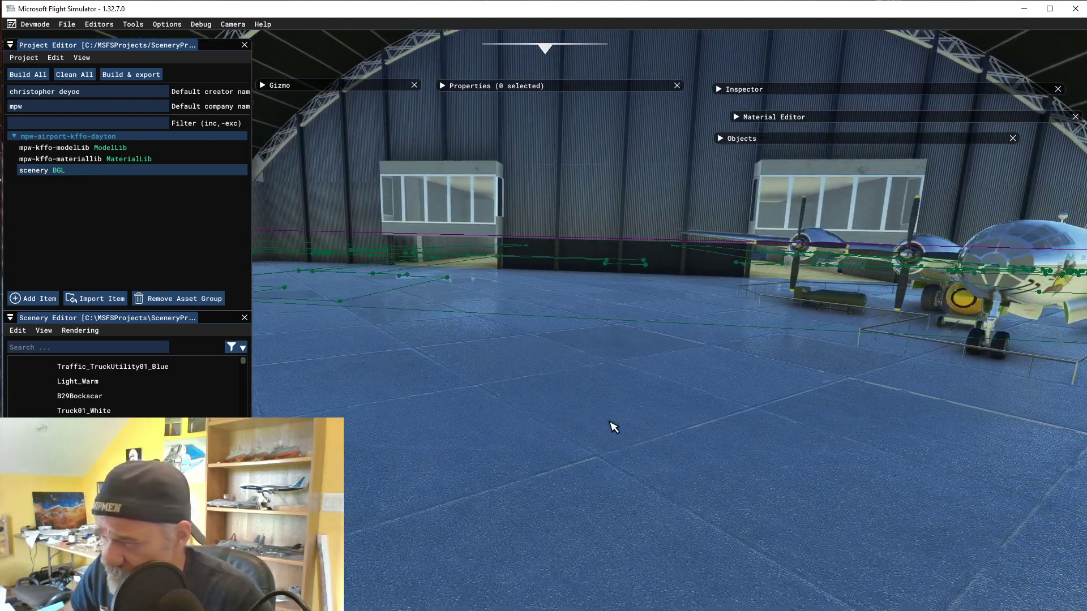
- Circle to the Bockscar's other side and examine the fuselage, engines and bomb cart
{"action": "key", "text": "d"}
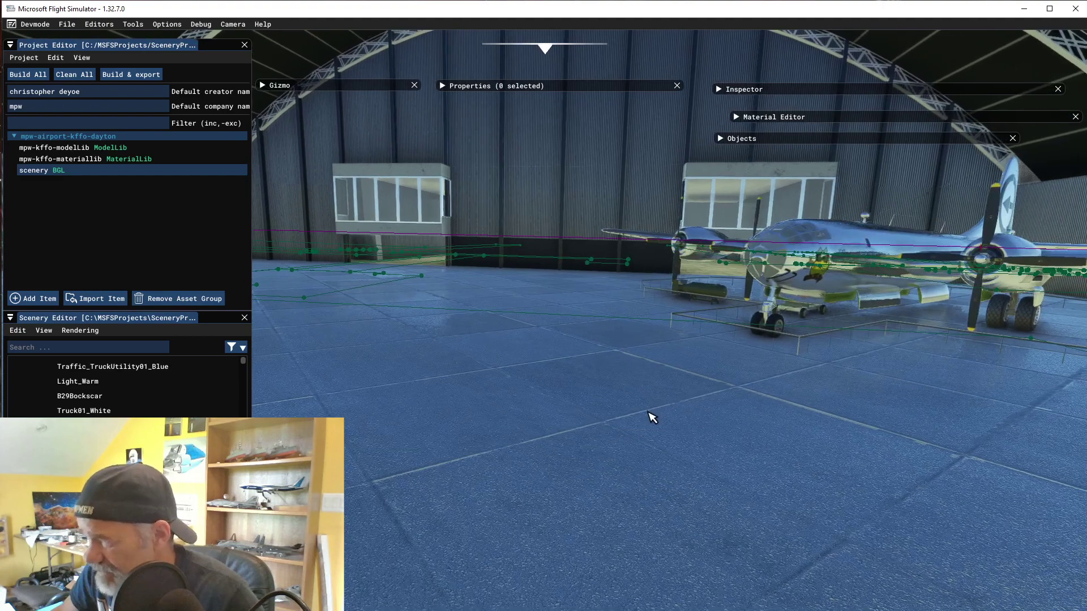
{"action": "key", "text": "a"}
{"action": "right_click_drag", "start_coordinate": [648, 413], "coordinate": [549, 427]}
{"action": "key", "text": "d"}
{"action": "key", "text": "w"}
{"action": "key", "text": "f"}
{"action": "key", "text": "d"}
{"action": "key", "text": "d"}
{"action": "key", "text": "r"}
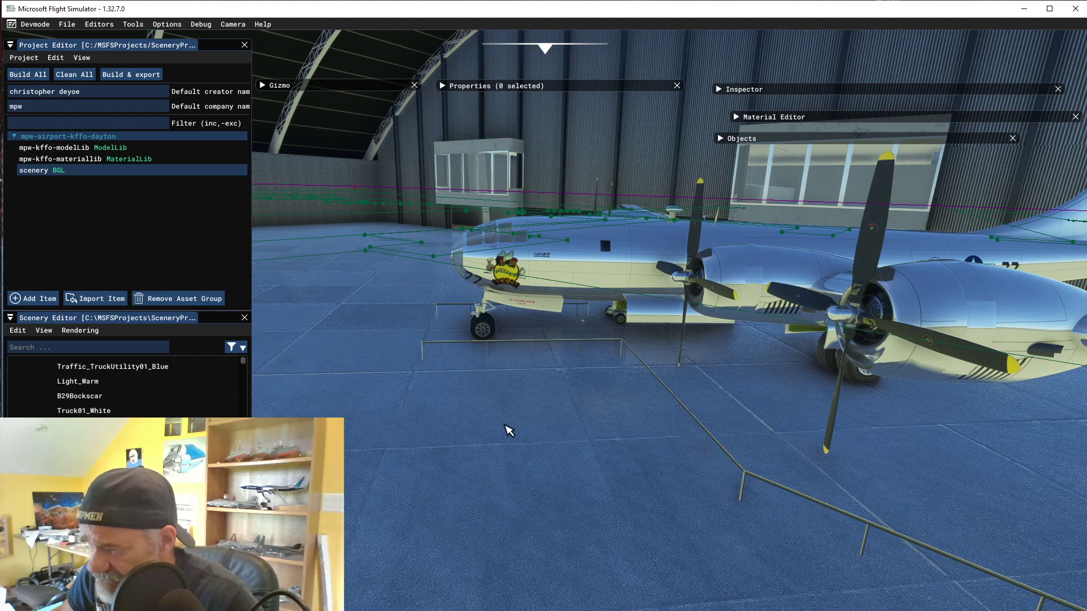
- Back away from the Bockscar and examine the hangar's open floor, roof trusses and end wall
{"action": "key", "text": "s"}
{"action": "right_click_drag", "start_coordinate": [505, 425], "coordinate": [614, 410]}
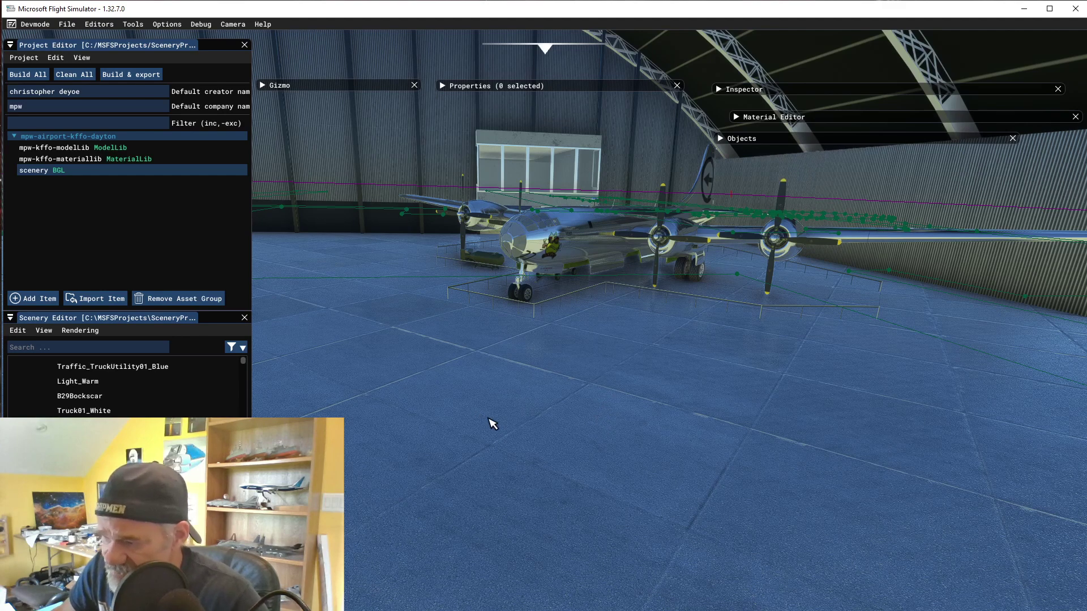
{"action": "right_click_drag", "start_coordinate": [524, 445], "coordinate": [505, 338]}
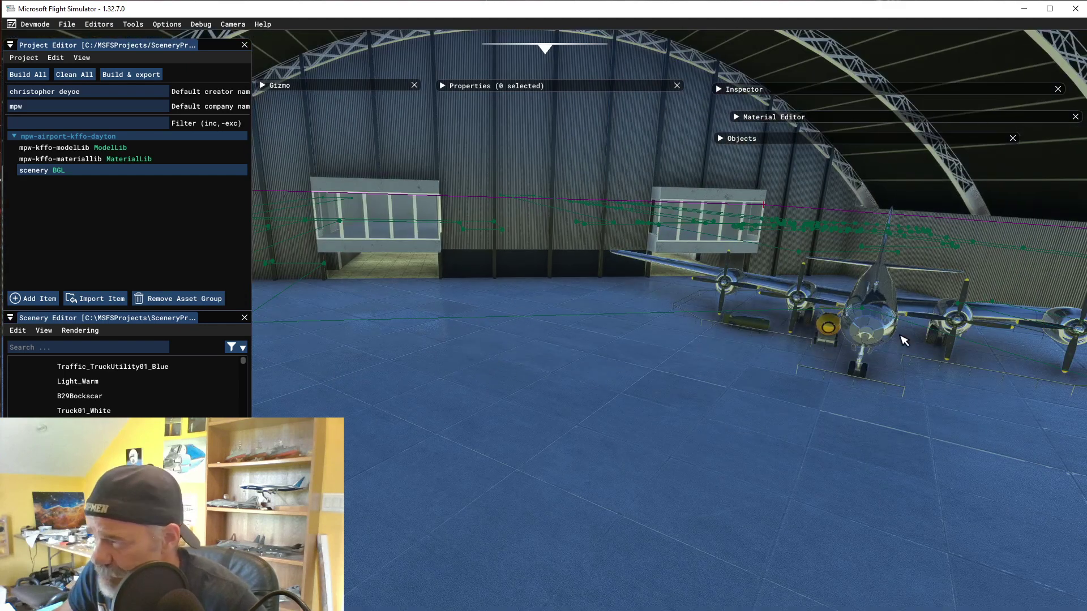
{"action": "right_click_drag", "start_coordinate": [676, 419], "coordinate": [658, 255]}
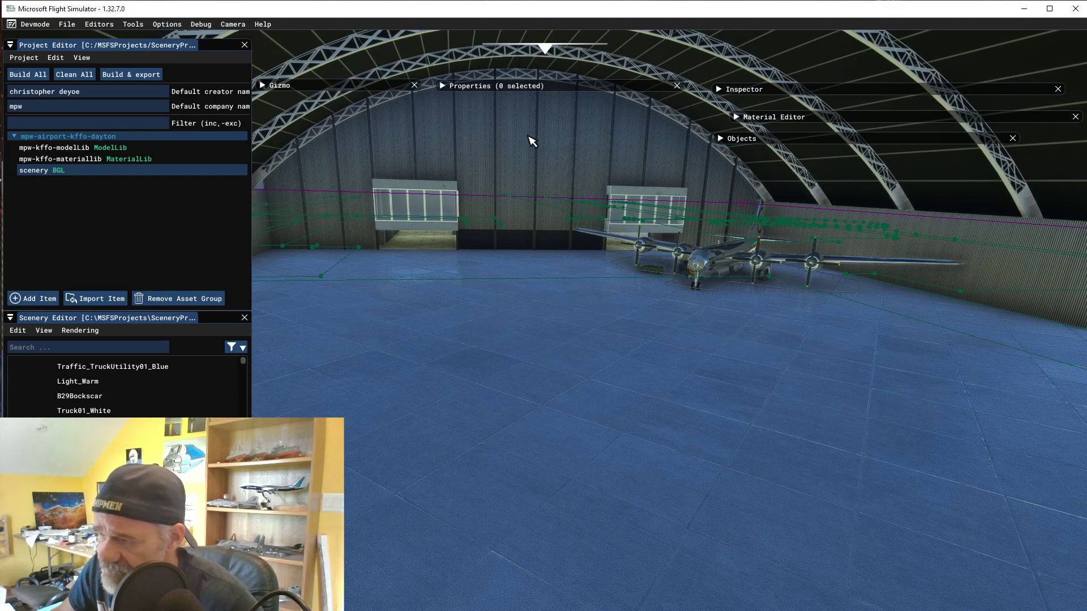
- Pass through the hangar's end wall and examine the tiled interior of the connecting building
{"action": "left_click_drag", "start_coordinate": [537, 276], "coordinate": [543, 324]}
{"action": "left_click_drag", "start_coordinate": [454, 313], "coordinate": [560, 385]}
{"action": "left_click_drag", "start_coordinate": [486, 303], "coordinate": [498, 403]}
{"action": "left_click_drag", "start_coordinate": [519, 315], "coordinate": [517, 423]}
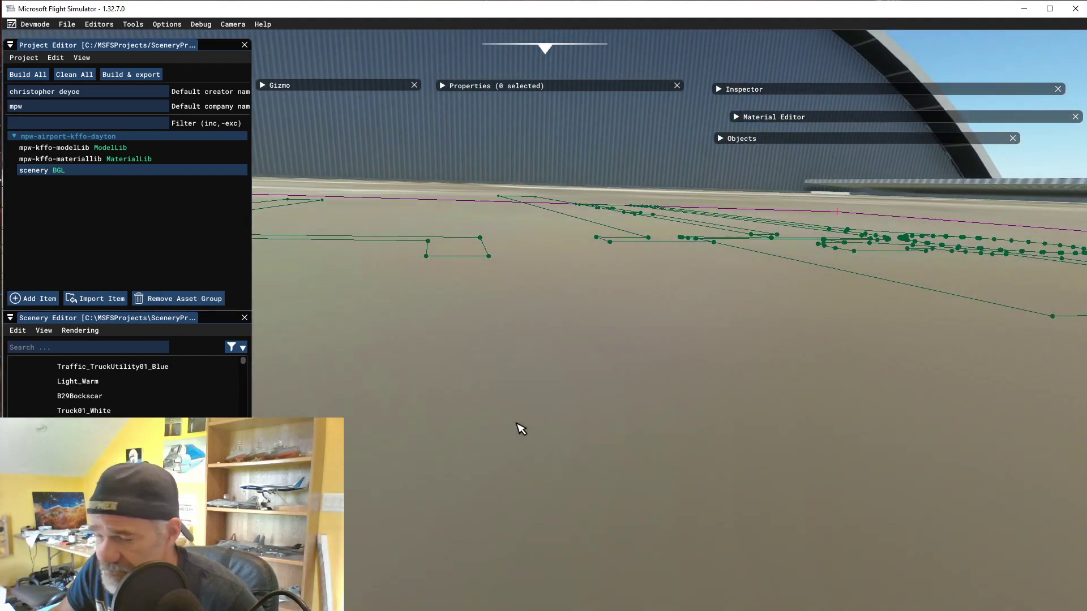
{"action": "key", "text": "f"}
{"action": "key", "text": "f"}
{"action": "key", "text": "f"}
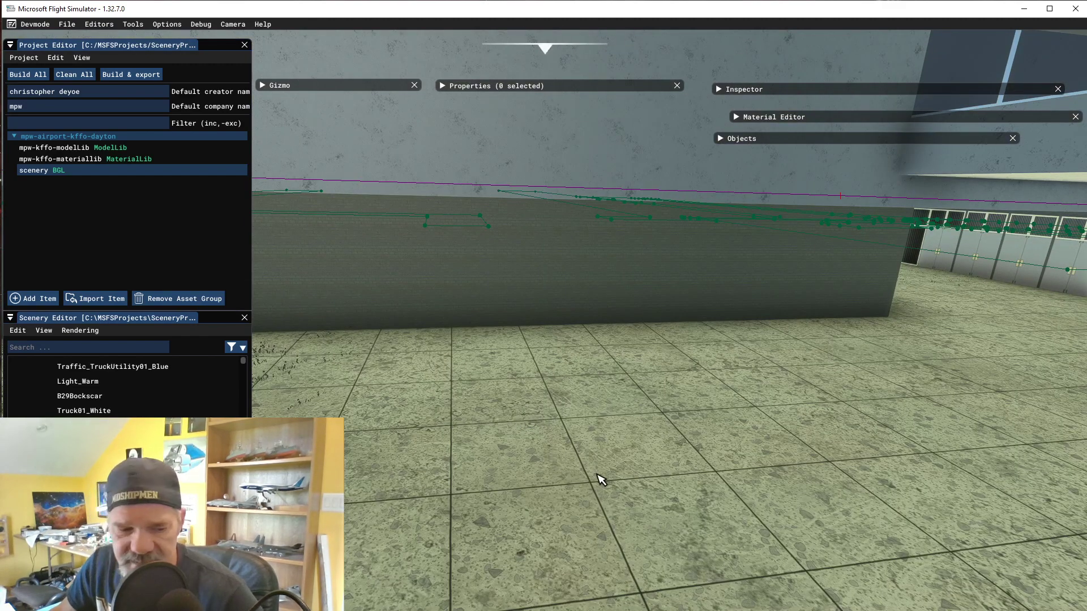
{"action": "key", "text": "r"}
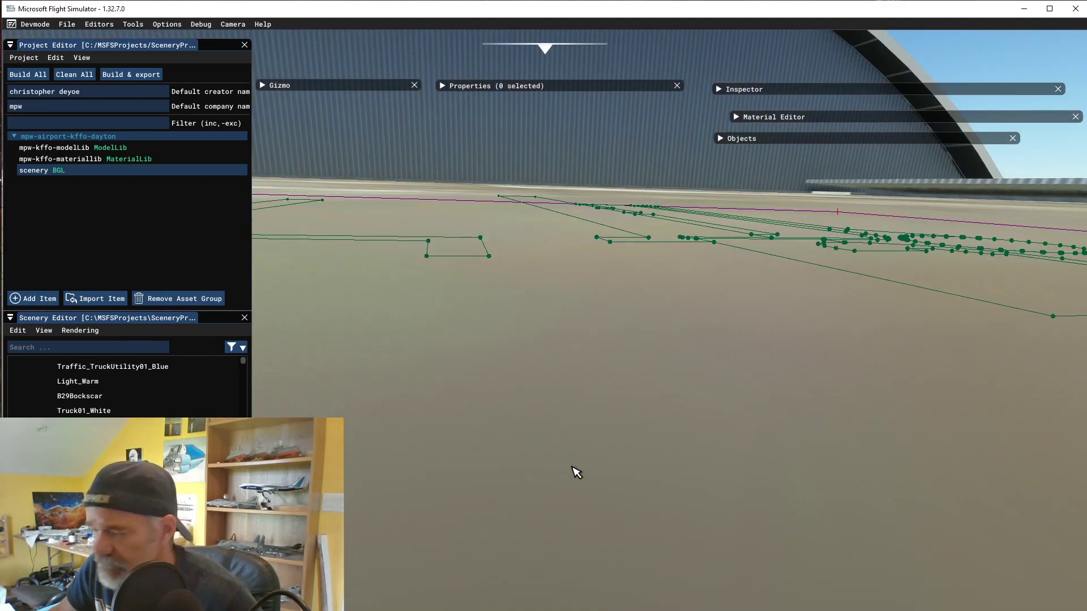
{"action": "key", "text": "f"}
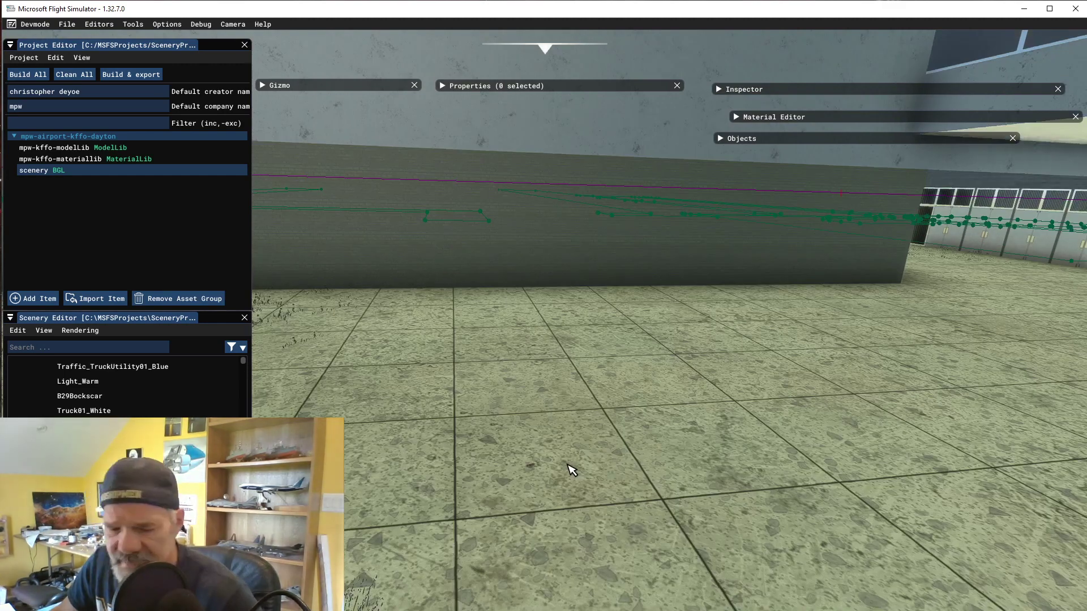
- Look around the connecting building's tiled hall, examining its door wall, partition walls and the grass patches on the floor
{"action": "key", "text": "e"}
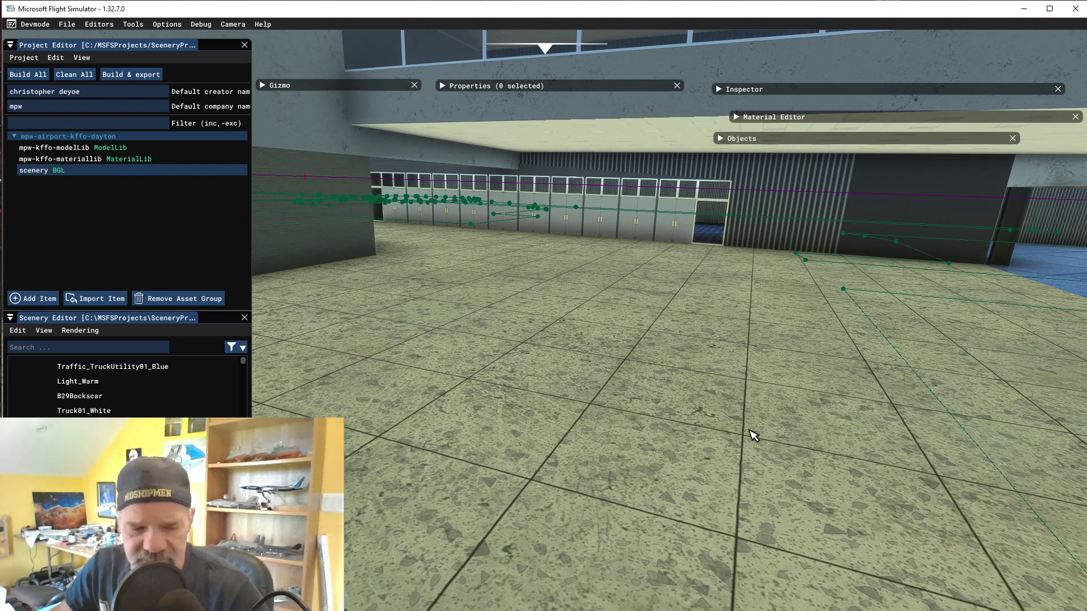
{"action": "key", "text": "KP_4"}
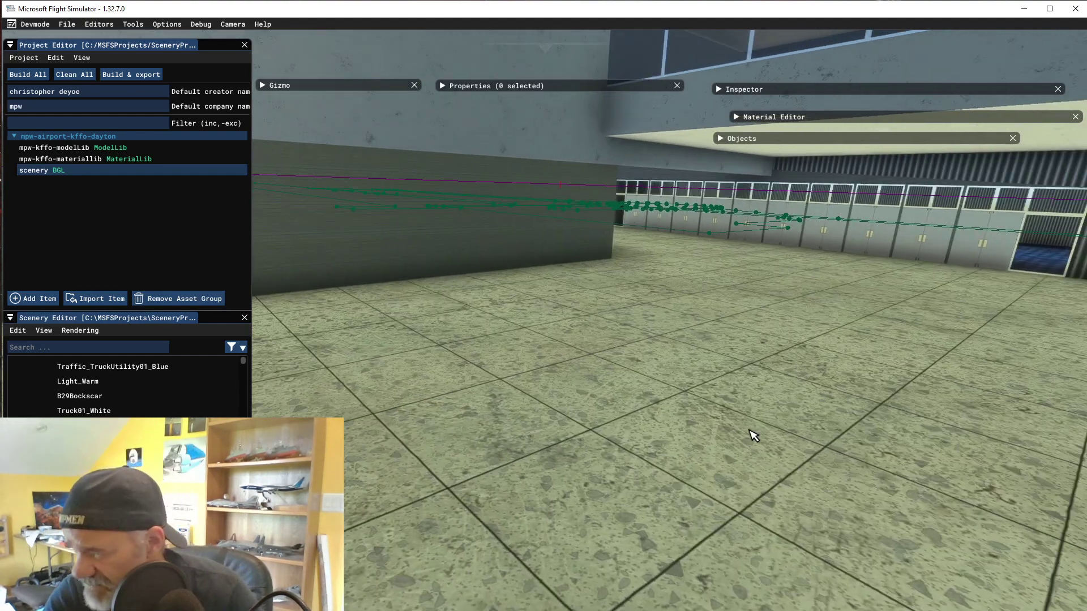
{"action": "key", "text": "KP_4"}
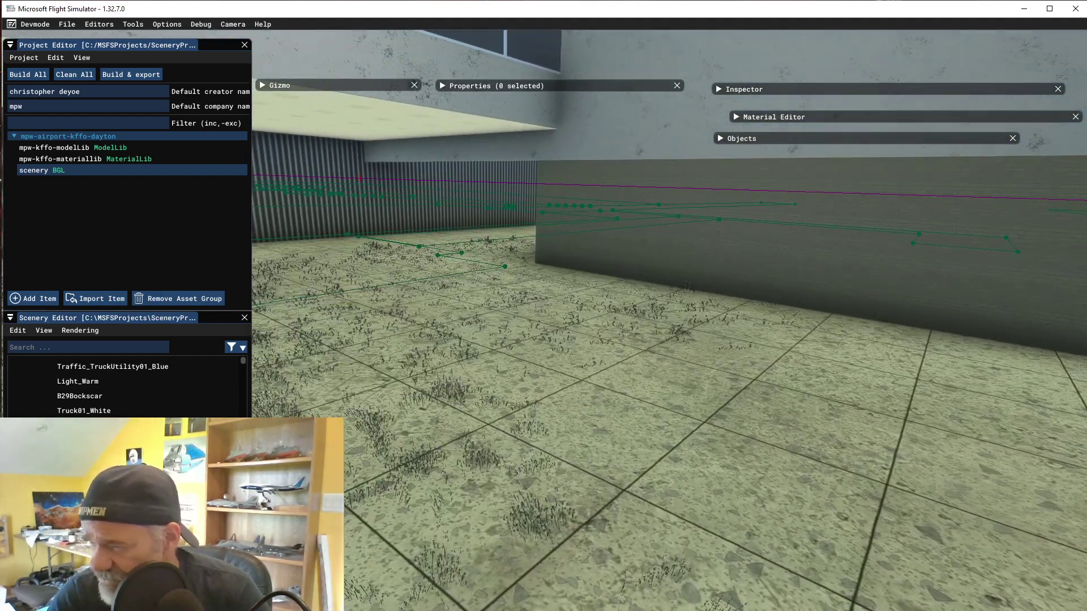
{"action": "key", "text": "KP_4"}
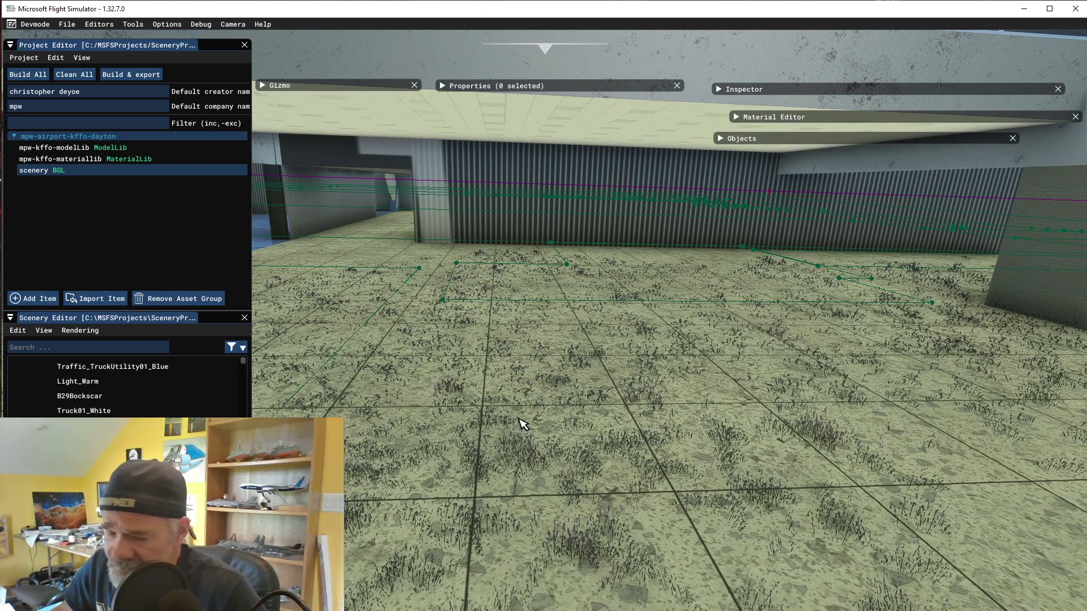
{"action": "key", "text": "r"}
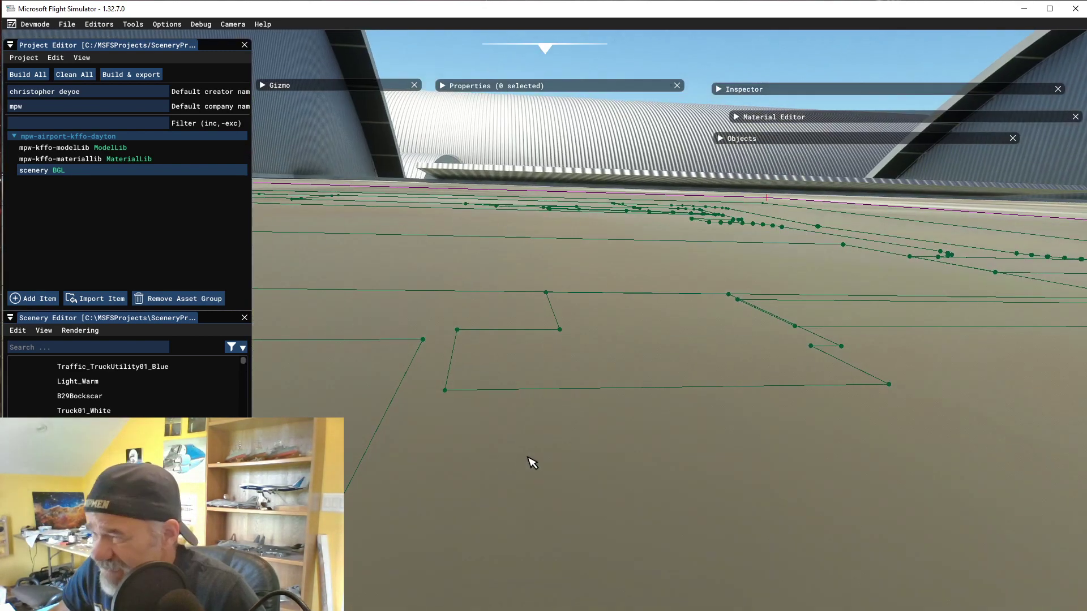
{"action": "key", "text": "f"}
{"action": "right_click_drag", "start_coordinate": [530, 461], "coordinate": [541, 382]}
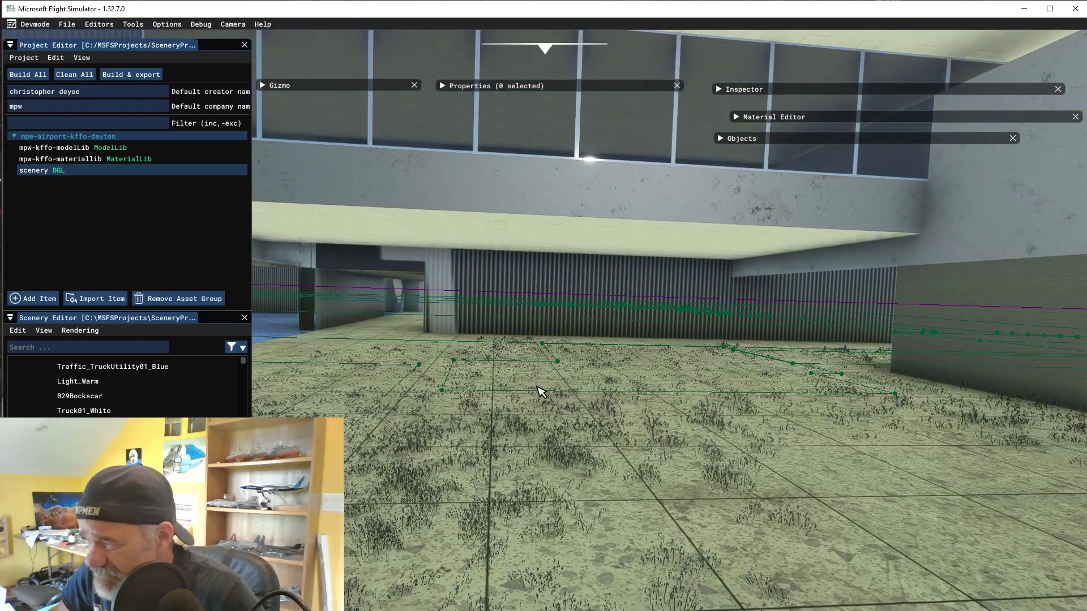
- Back away across the hall and examine the glazed upper walkway and the corridor openings beneath it
{"action": "key", "text": "s"}
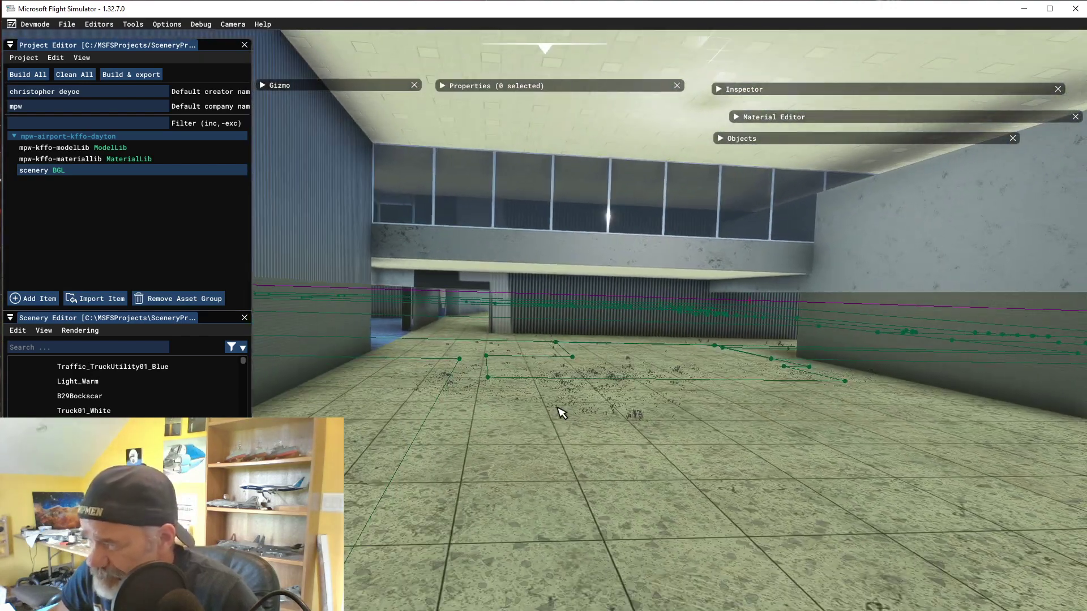
{"action": "key", "text": "w"}
{"action": "key", "text": "d"}
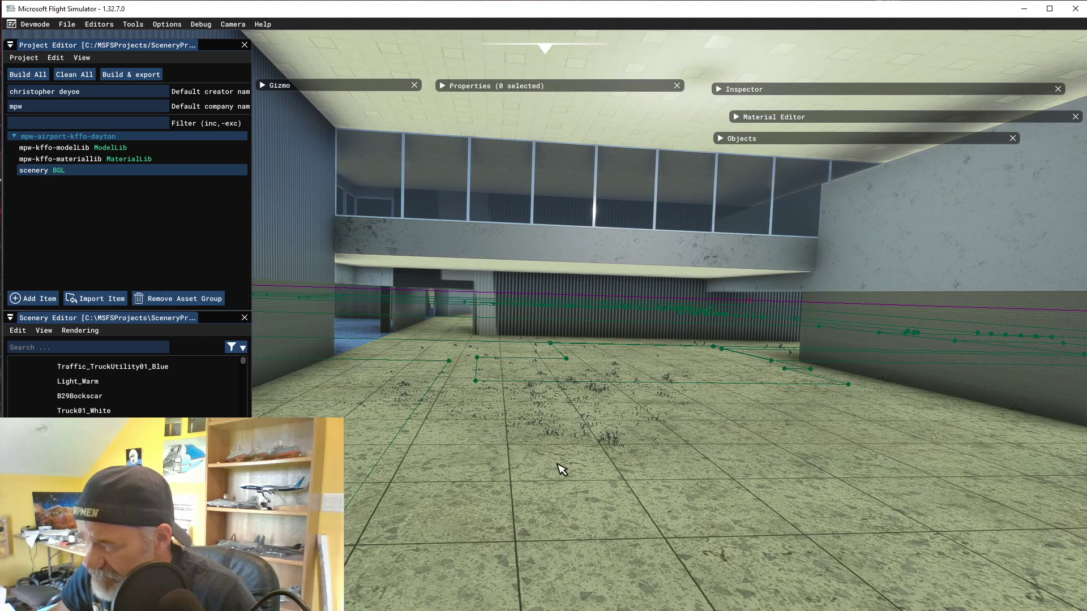
{"action": "key", "text": "a"}
{"action": "key", "text": "d"}
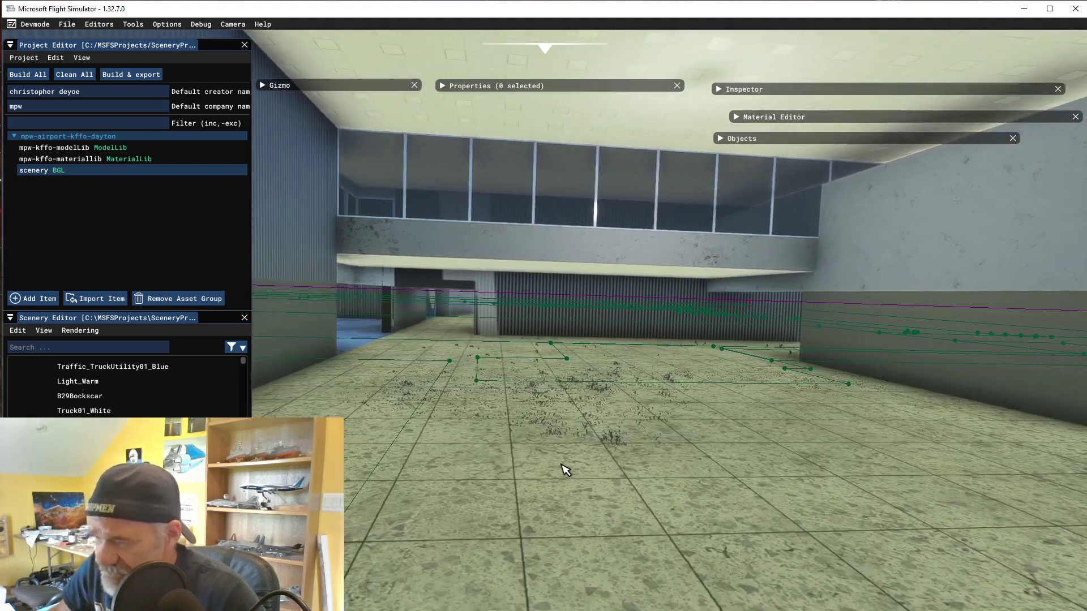
{"action": "key", "text": "a"}
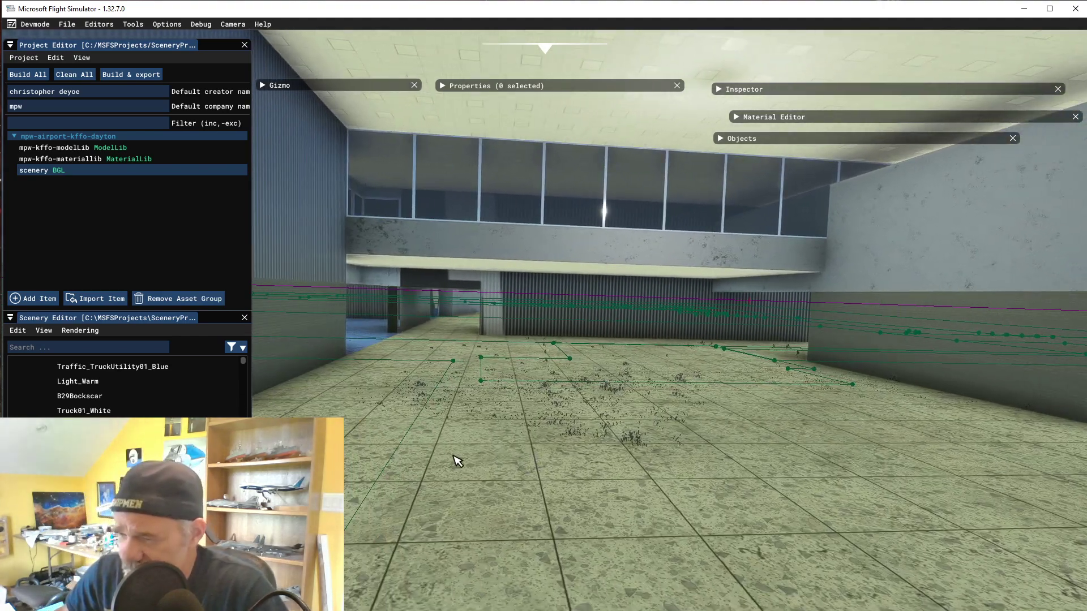
{"action": "key", "text": "r"}
{"action": "right_click_drag", "start_coordinate": [460, 456], "coordinate": [463, 470]}
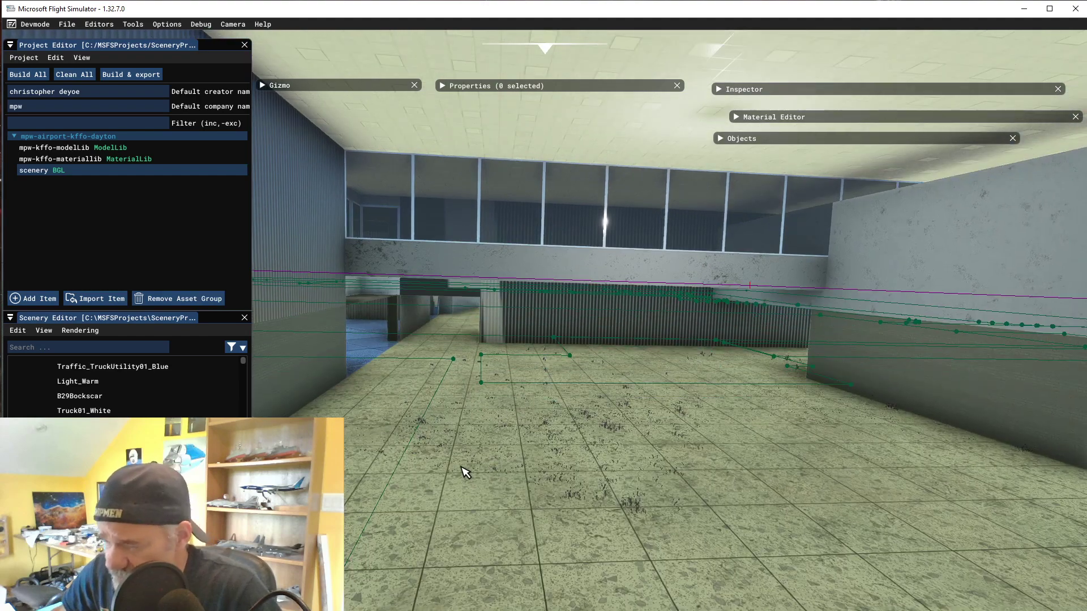
- Inspect the grass-covered floor and ribbed wall under the upper walkway from close up and farther back
{"action": "key", "text": "w"}
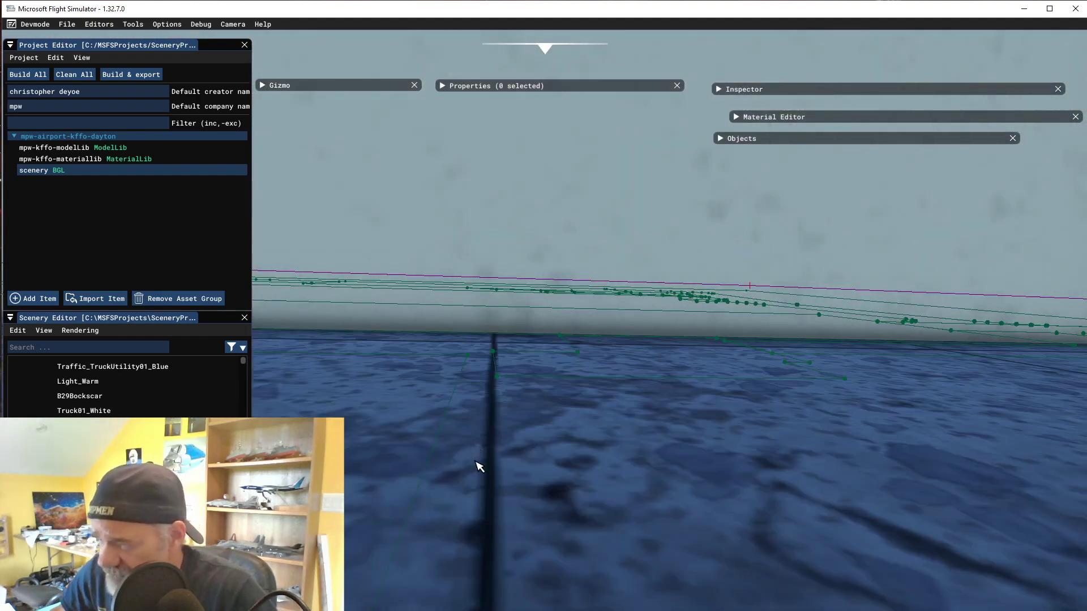
{"action": "key", "text": "s"}
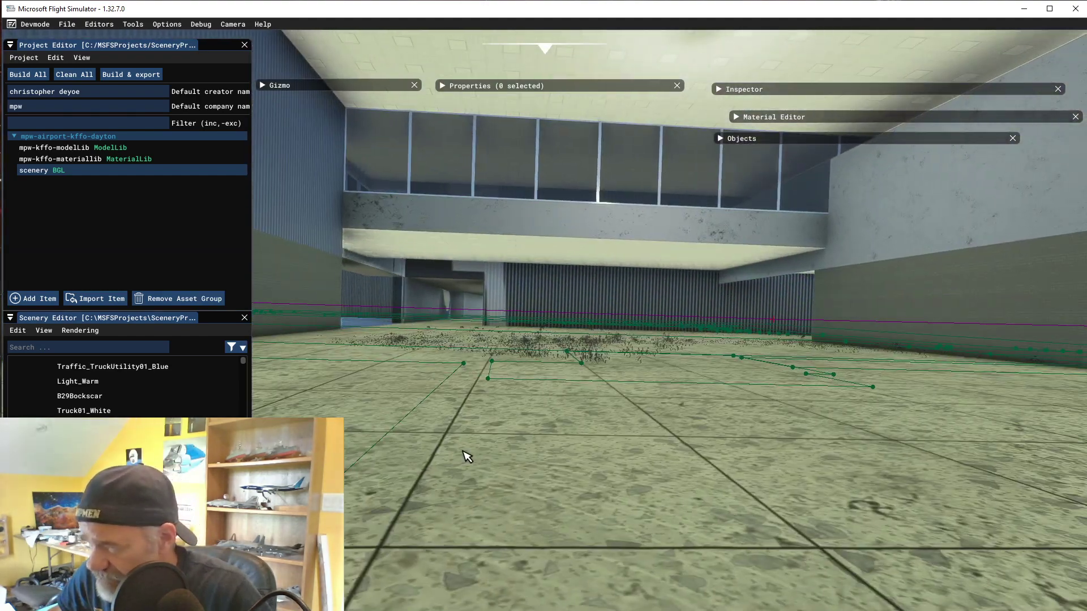
{"action": "right_click_drag", "start_coordinate": [468, 456], "coordinate": [463, 469]}
{"action": "key", "text": "w"}
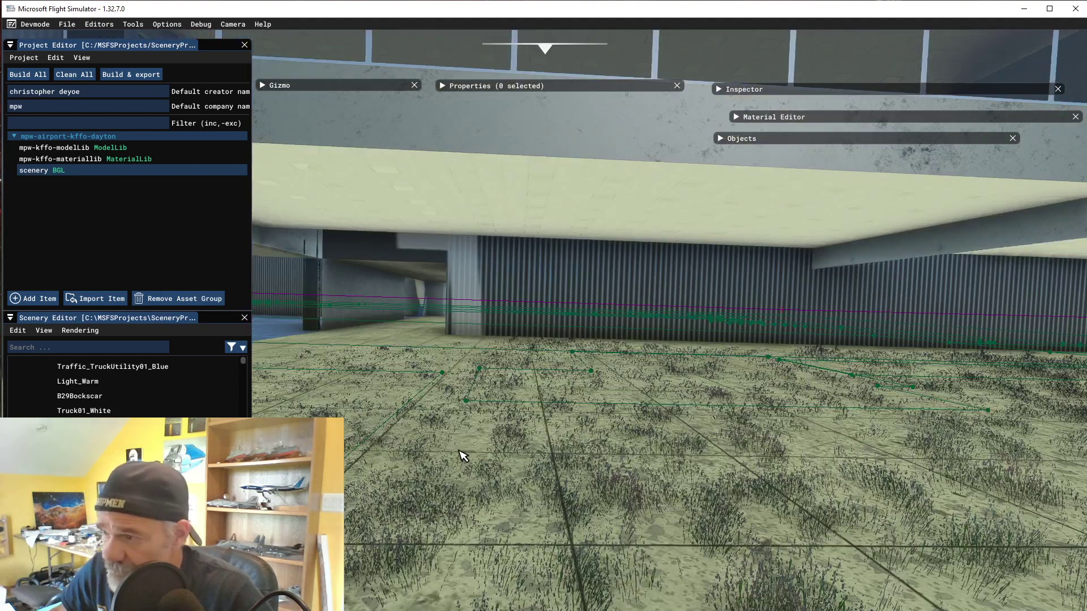
{"action": "key", "text": "s"}
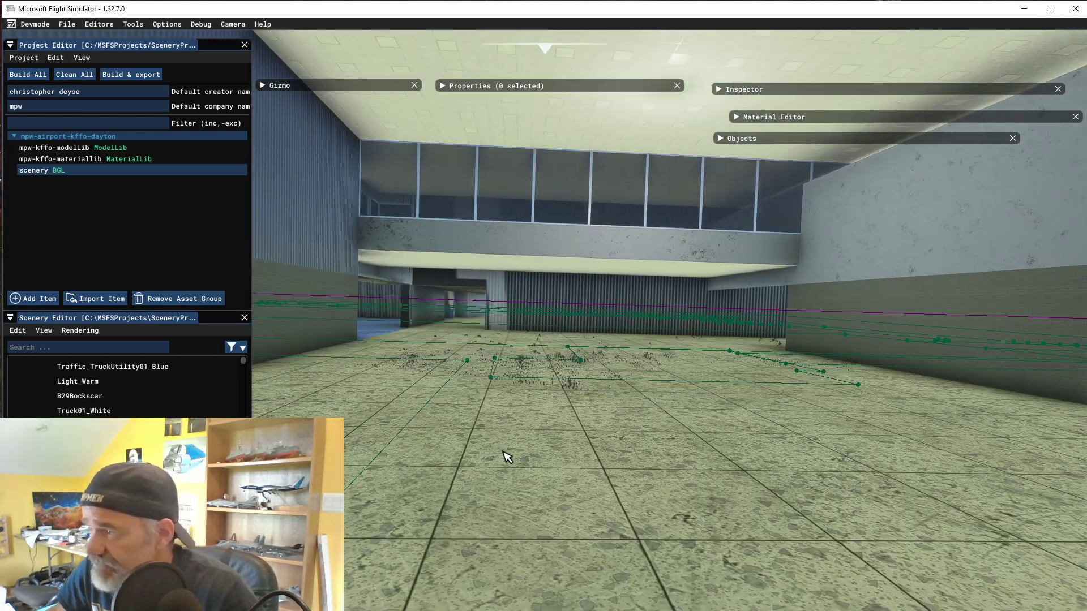
- Move back to the hall's row of doors and examine the freestanding partition wall from there
{"action": "key", "text": "s"}
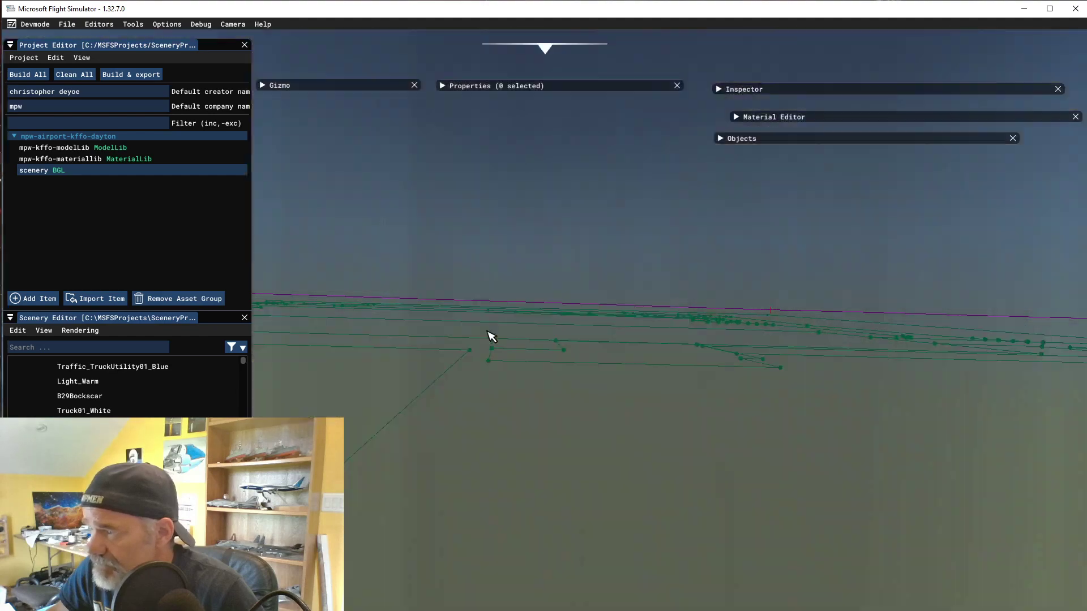
{"action": "key", "text": "w"}
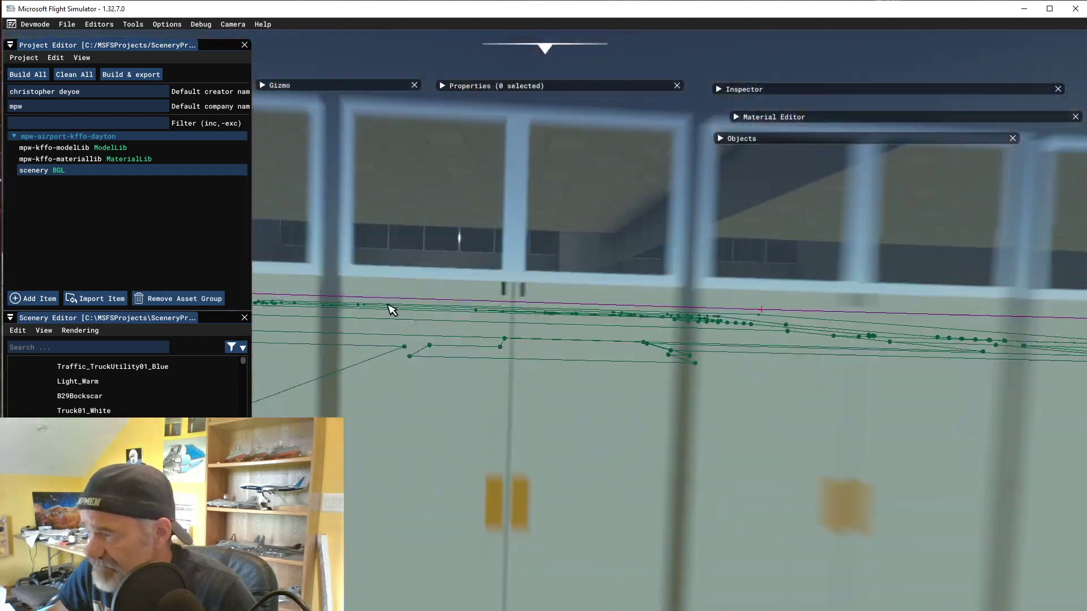
{"action": "key", "text": "s"}
{"action": "key", "text": "w"}
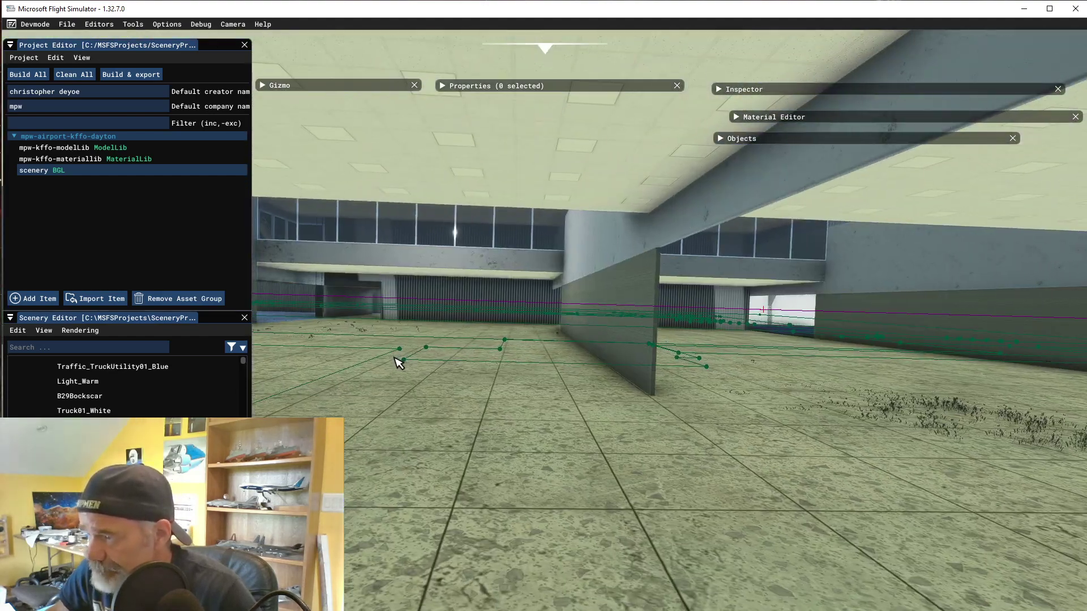
{"action": "key", "text": "w"}
{"action": "key", "text": "s"}
{"action": "key", "text": "w"}
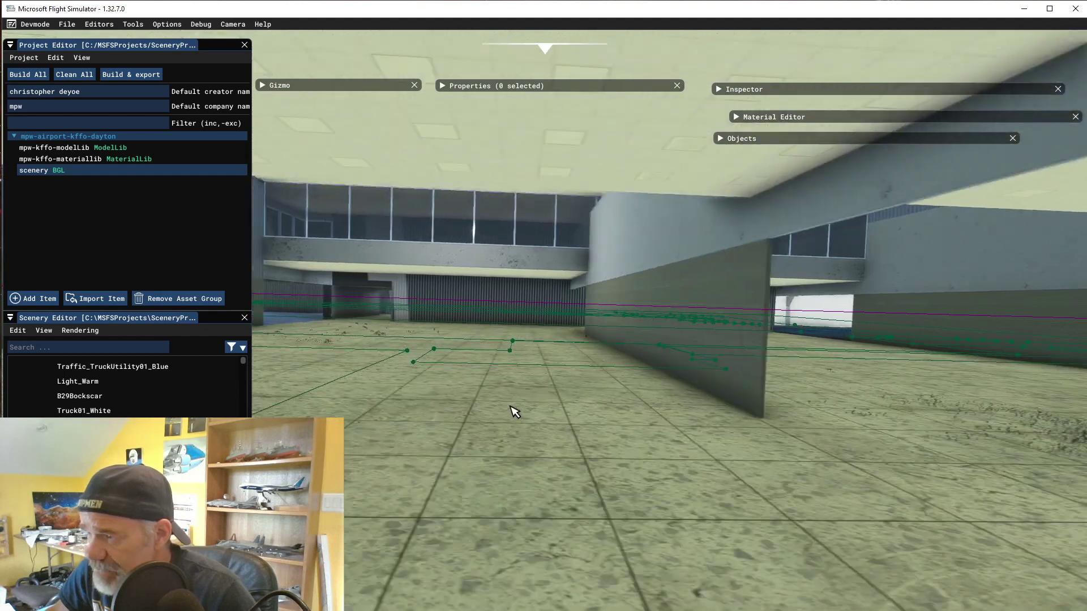
- Examine the hall areas on both sides of the partition wall and the side passage beyond the doors
{"action": "middle_click_drag", "start_coordinate": [511, 406], "coordinate": [479, 407]}
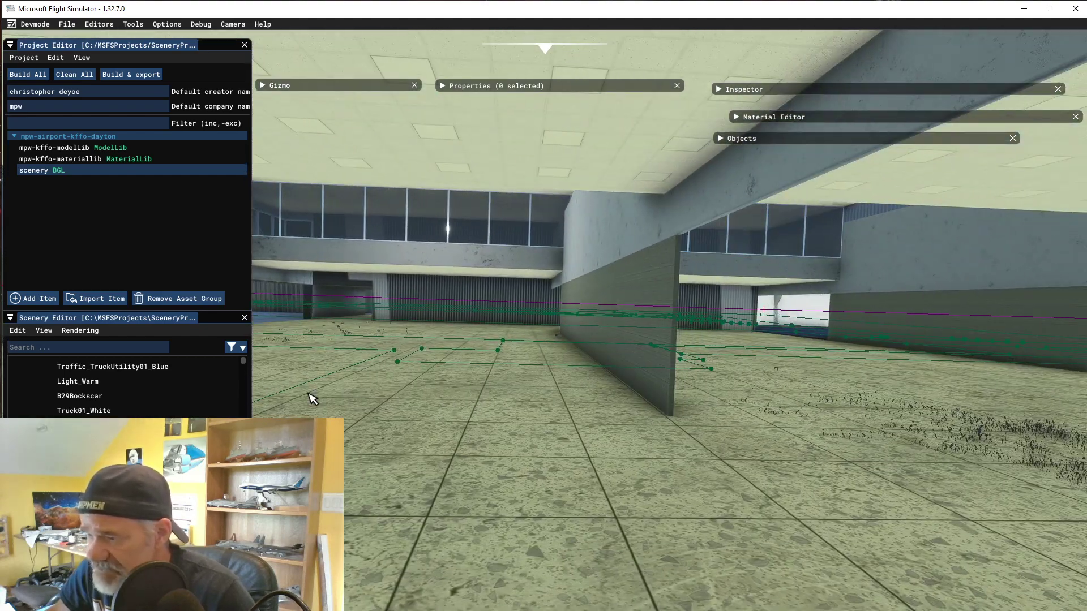
{"action": "middle_click_drag", "start_coordinate": [313, 399], "coordinate": [492, 293]}
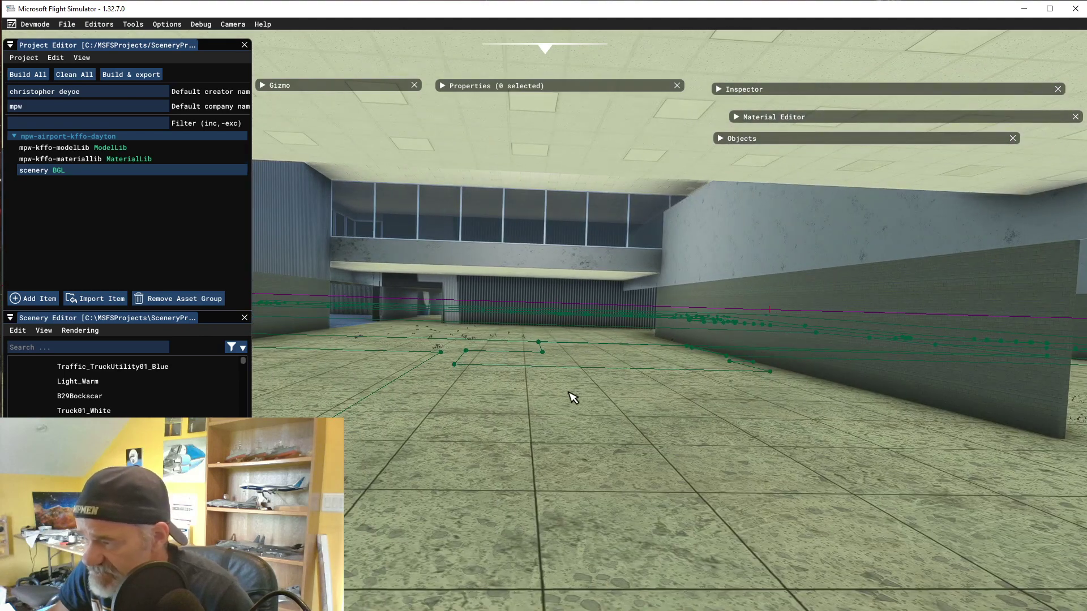
{"action": "middle_click_drag", "start_coordinate": [638, 406], "coordinate": [492, 412]}
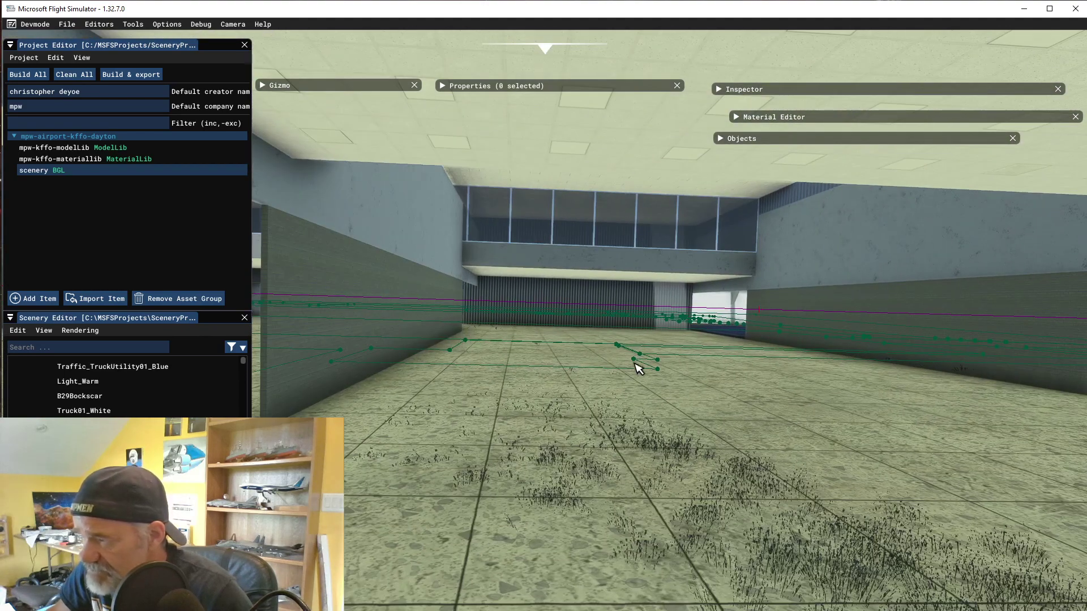
{"action": "middle_click_drag", "start_coordinate": [634, 364], "coordinate": [604, 474]}
{"action": "key", "text": "KP_6"}
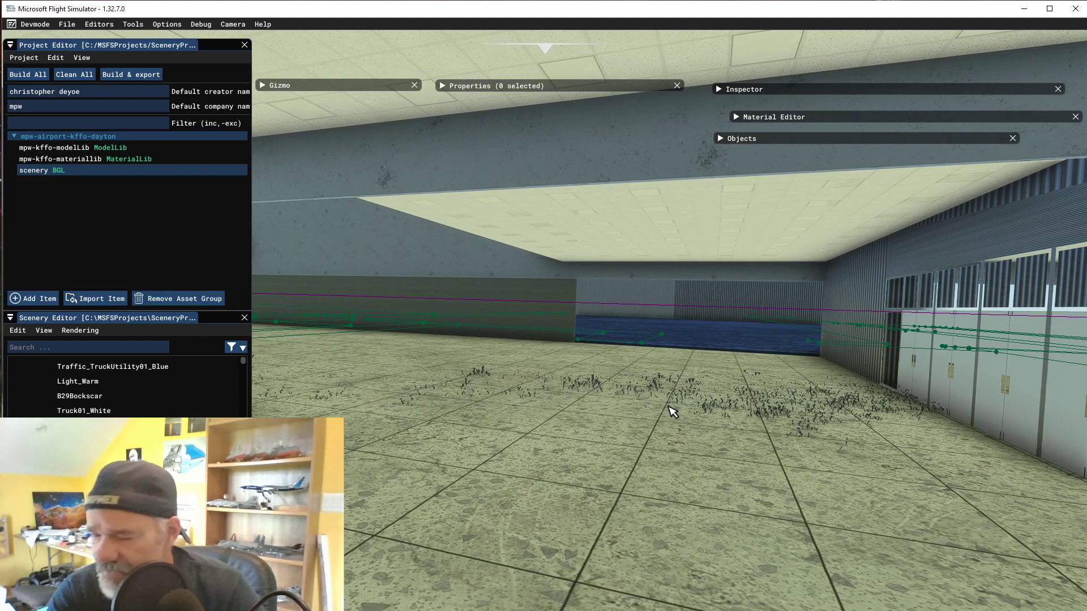
- Turn around the hall to face the hangar opening and examine the Bockscar display through it
{"action": "key", "text": "KP_4"}
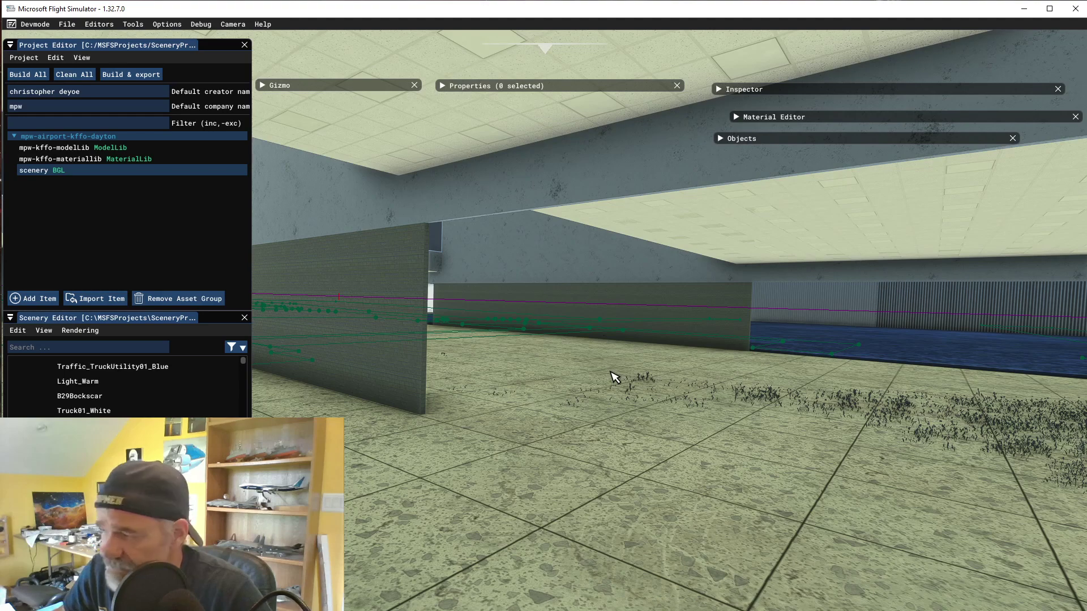
{"action": "key", "text": "KP_4"}
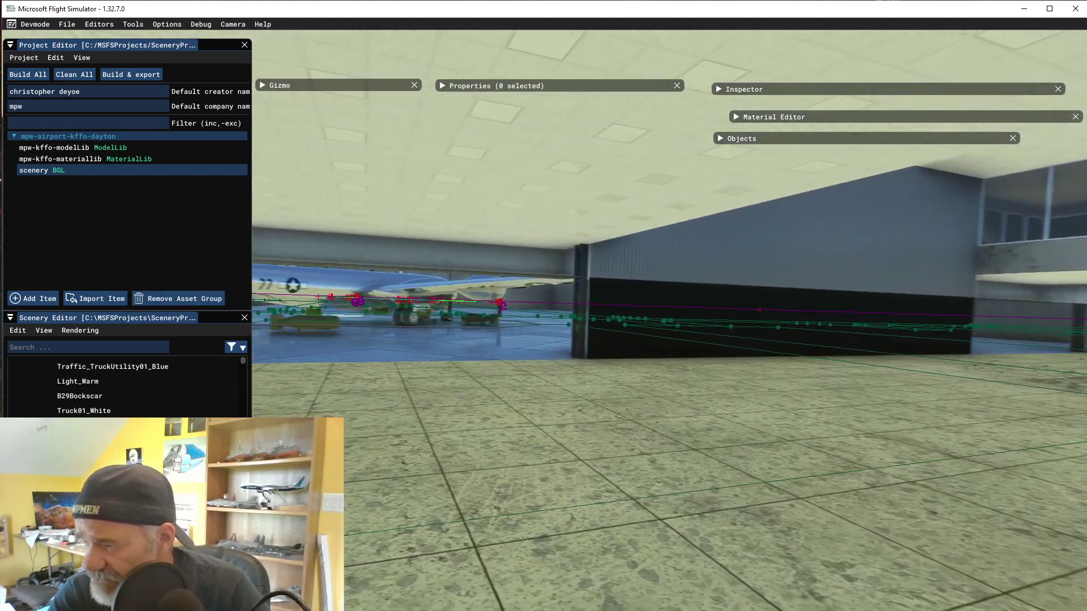
{"action": "key", "text": "KP_4"}
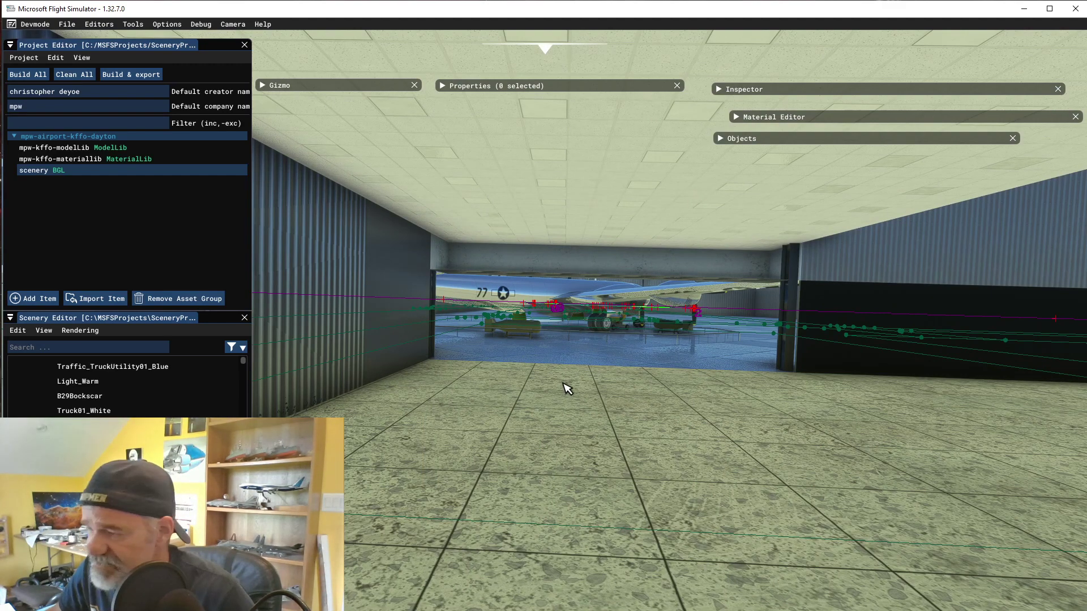
{"action": "key", "text": "w"}
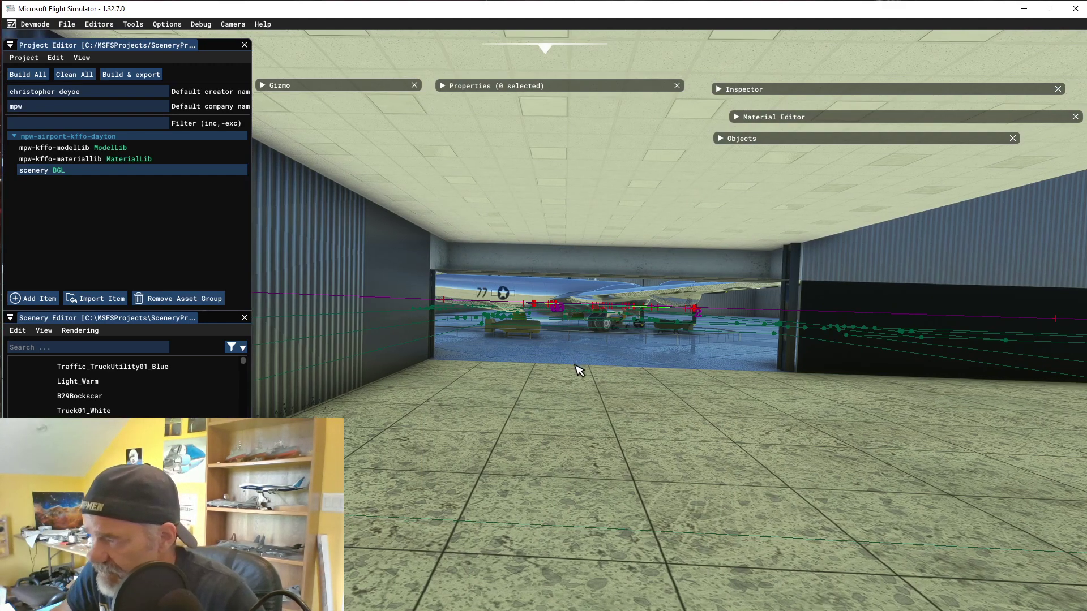
{"action": "key", "text": "d"}
{"action": "key", "text": "s"}
{"action": "key", "text": "s"}
{"action": "key", "text": "a"}
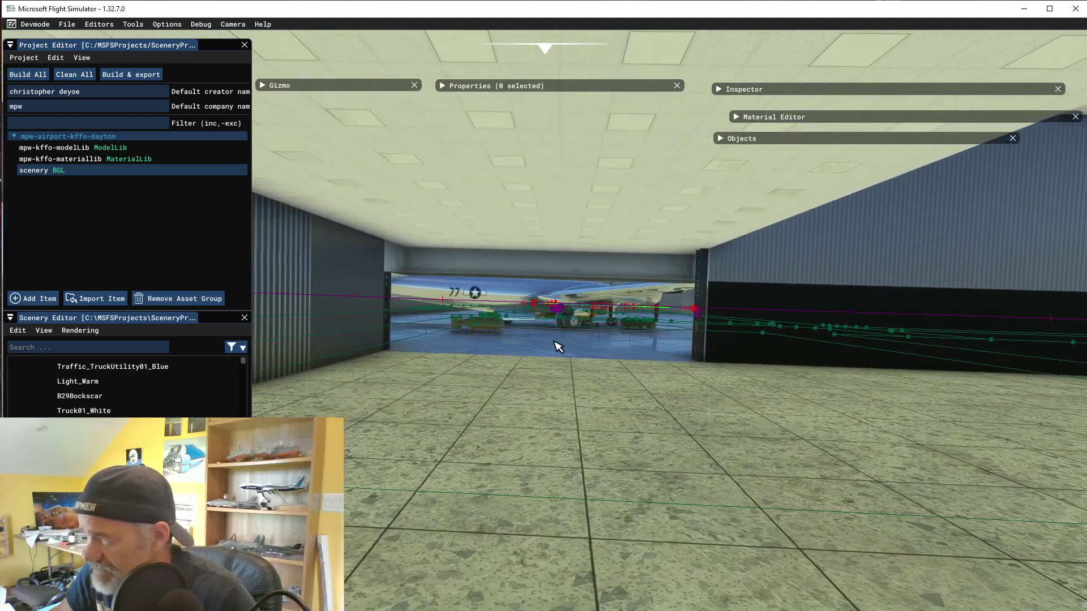
- Examine the passage to the hangar, including its ceiling and side walls, from farther back and closer in
{"action": "key", "text": "a"}
{"action": "mouse_move", "coordinate": [551, 414]}
{"action": "right_mouse_down"}
{"action": "mouse_move", "coordinate": [602, 434]}
{"action": "mouse_move", "coordinate": [545, 409]}
{"action": "right_mouse_up"}
{"action": "key", "text": "d"}
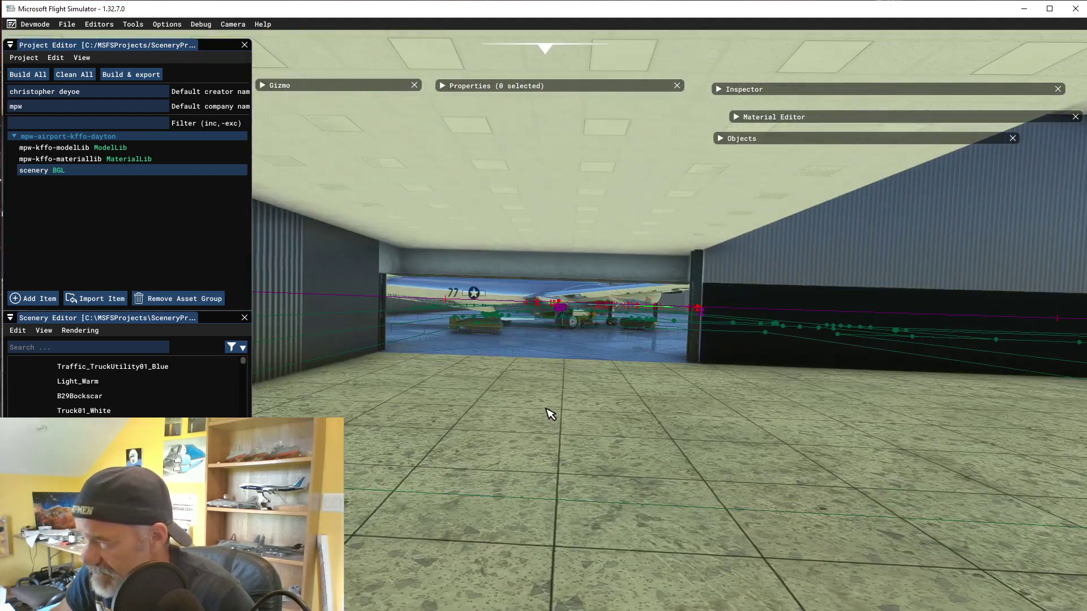
{"action": "key", "text": "s"}
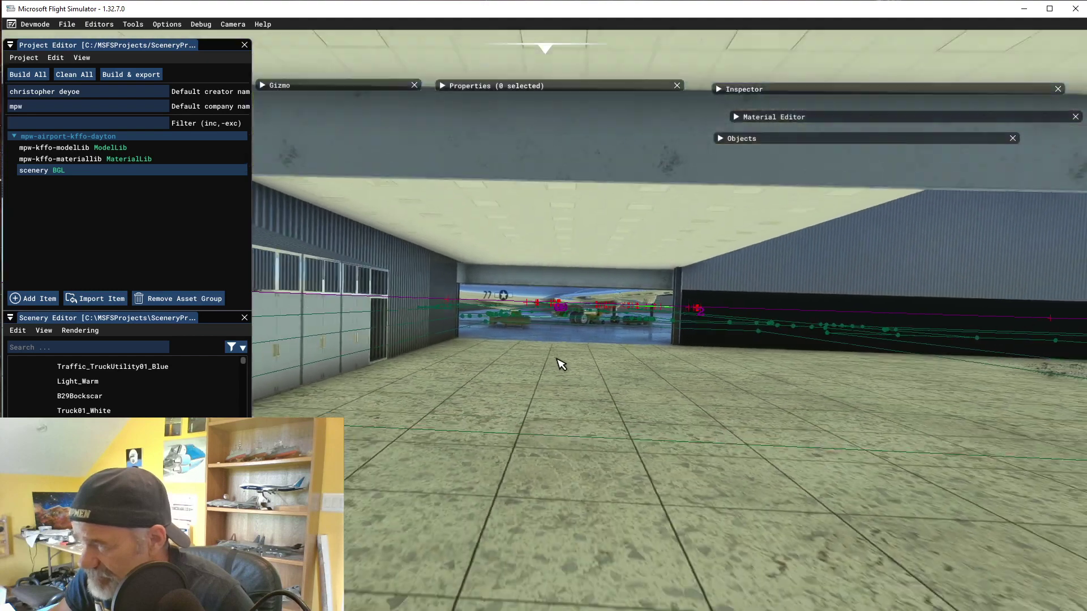
{"action": "key", "text": "w"}
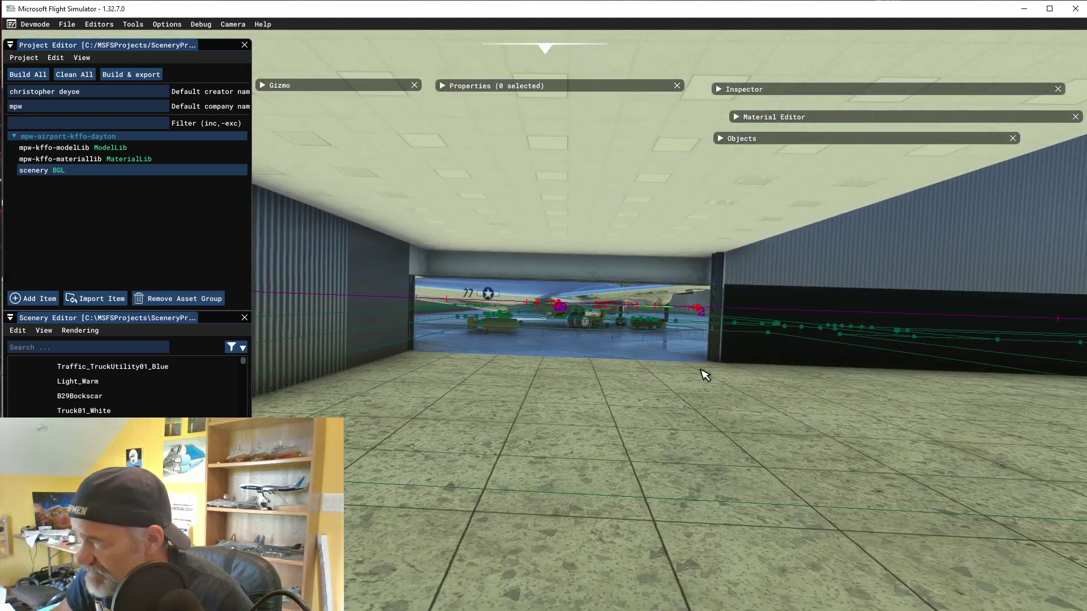
{"action": "key", "text": "d"}
{"action": "key", "text": "a"}
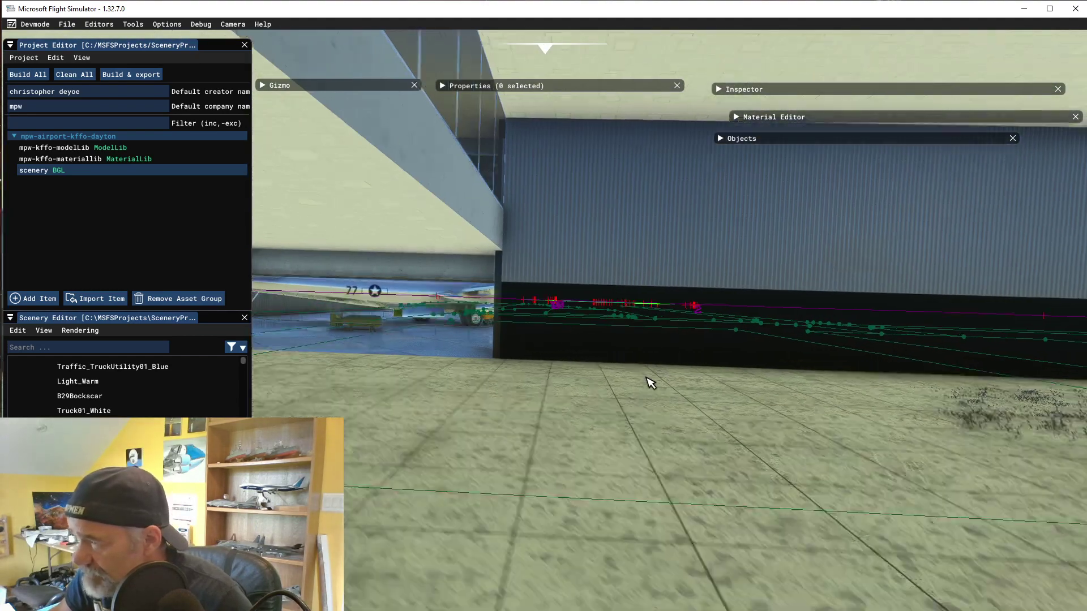
- Examine the dark-based wall beside the hangar opening, the ceiling above it and the adjoining upper walkway
{"action": "key", "text": "r"}
{"action": "right_click_drag", "start_coordinate": [645, 376], "coordinate": [672, 390]}
{"action": "key", "text": "f"}
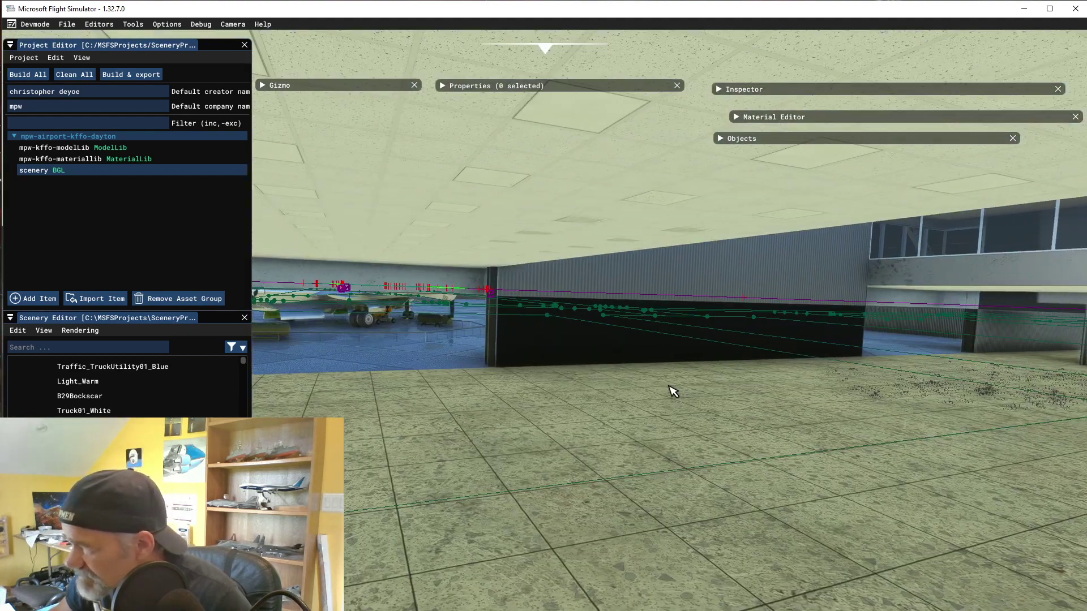
{"action": "key", "text": "d"}
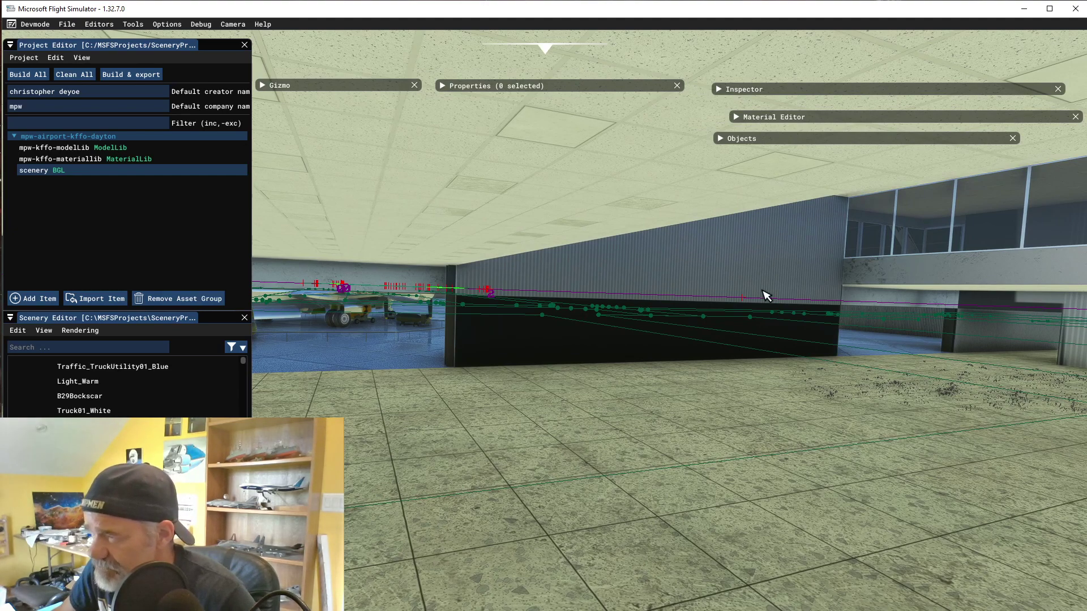
{"action": "key", "text": "a"}
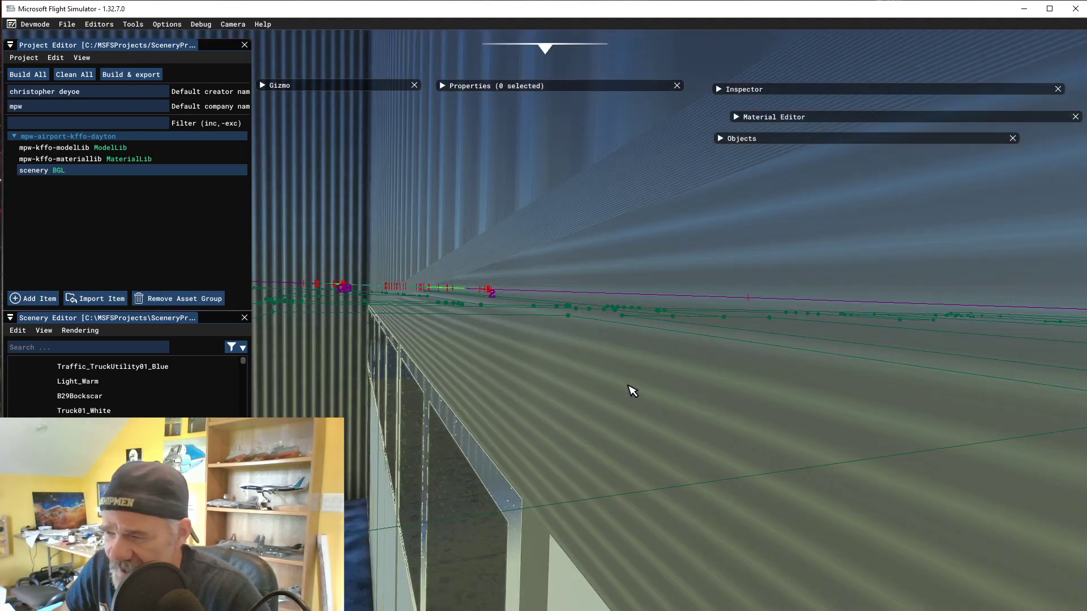
- Examine the dark-based wall from across the hall and approach the opening to the Bockscar hangar beside it
{"action": "key", "text": "d"}
{"action": "key", "text": "w"}
{"action": "right_click_drag", "start_coordinate": [552, 409], "coordinate": [480, 404]}
{"action": "key", "text": "w"}
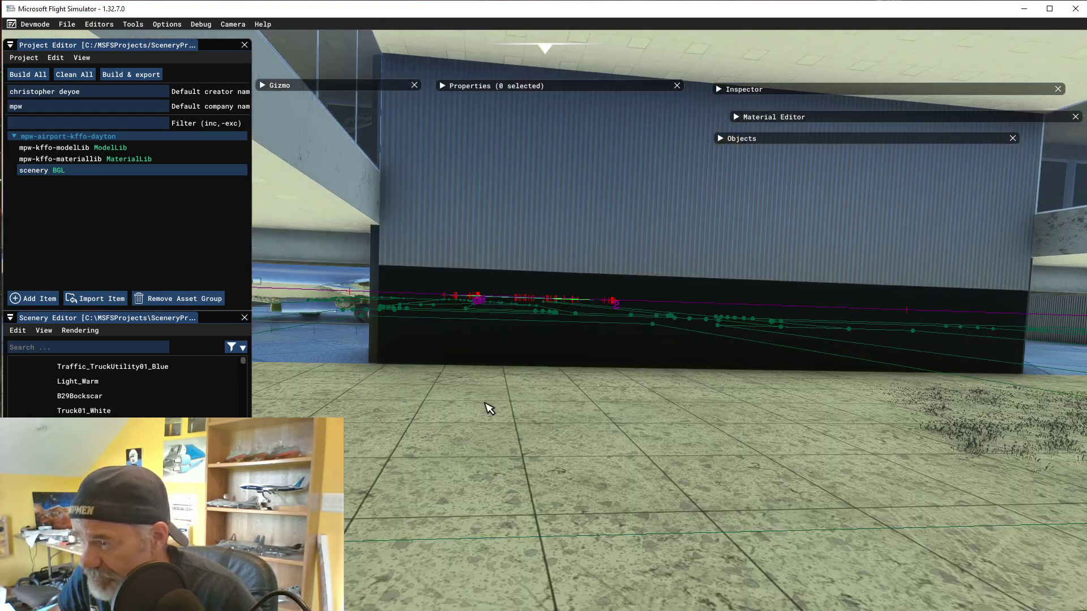
{"action": "key", "text": "a"}
{"action": "key", "text": "w"}
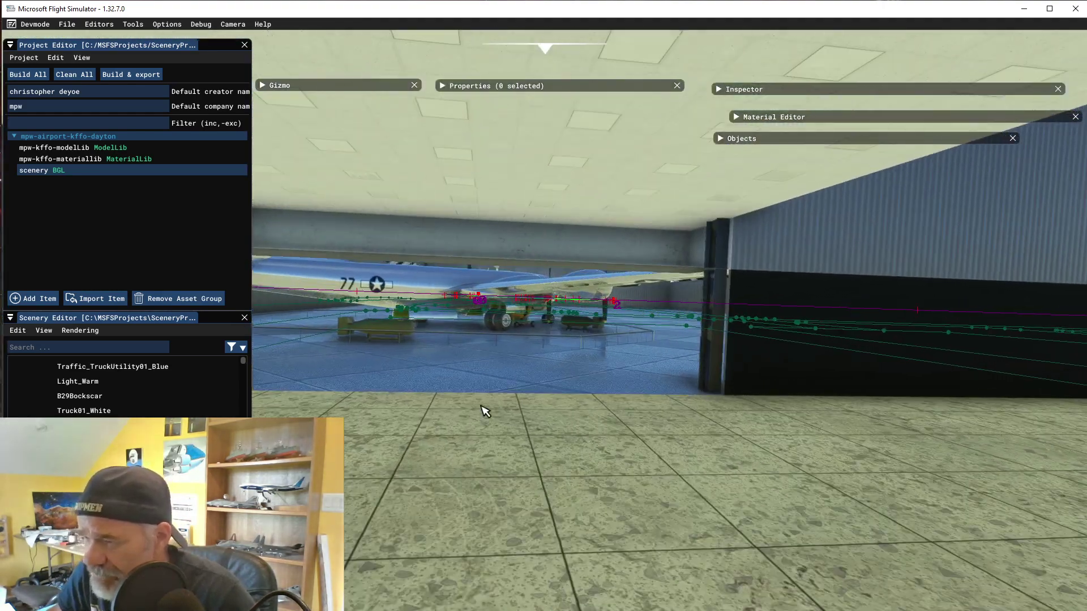
- Examine the passage into the Bockscar hangar, moving between the tiled hall and the barrier around the aircraft
{"action": "key", "text": "a"}
{"action": "key", "text": "d"}
{"action": "key", "text": "w"}
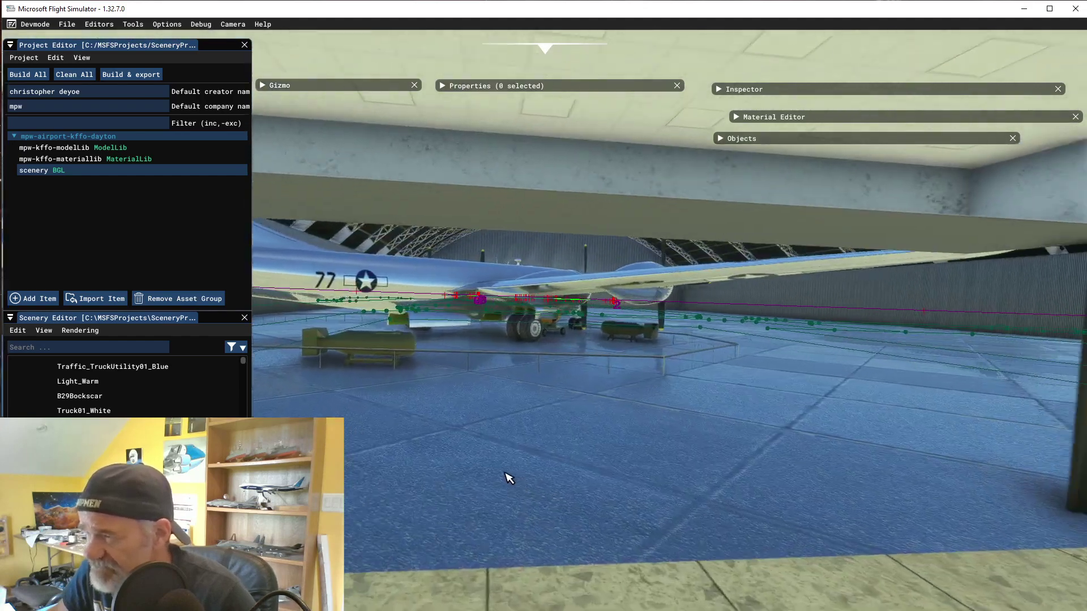
{"action": "key", "text": "s"}
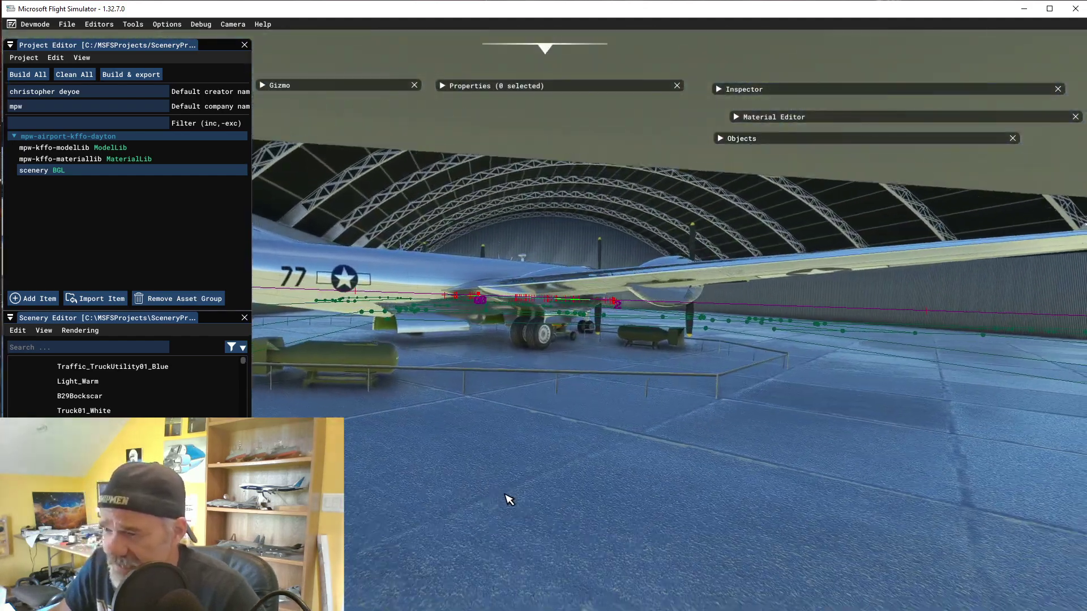
{"action": "key", "text": "w"}
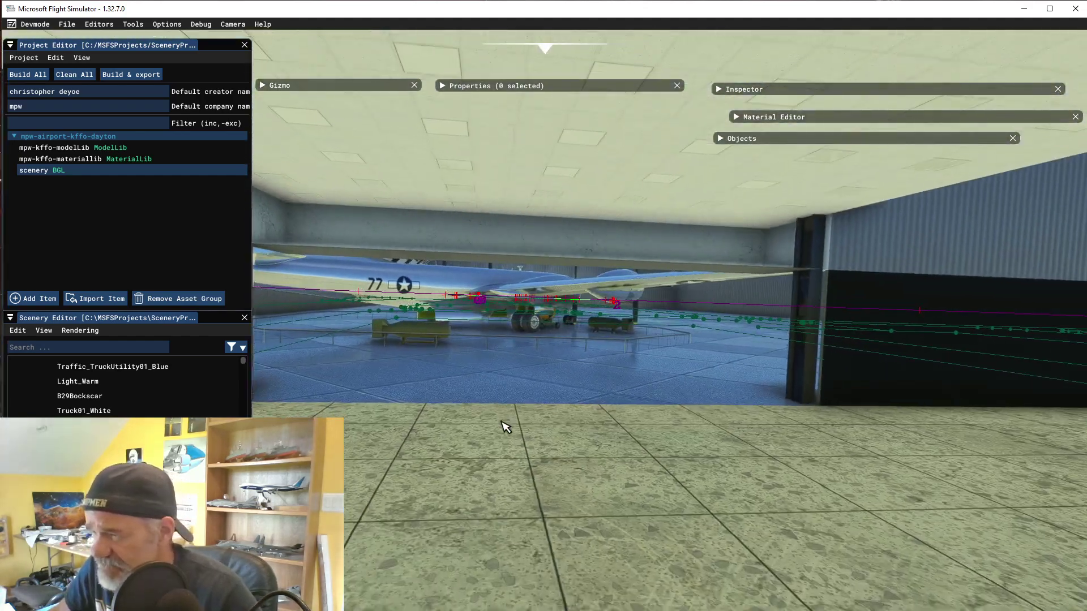
{"action": "key", "text": "s"}
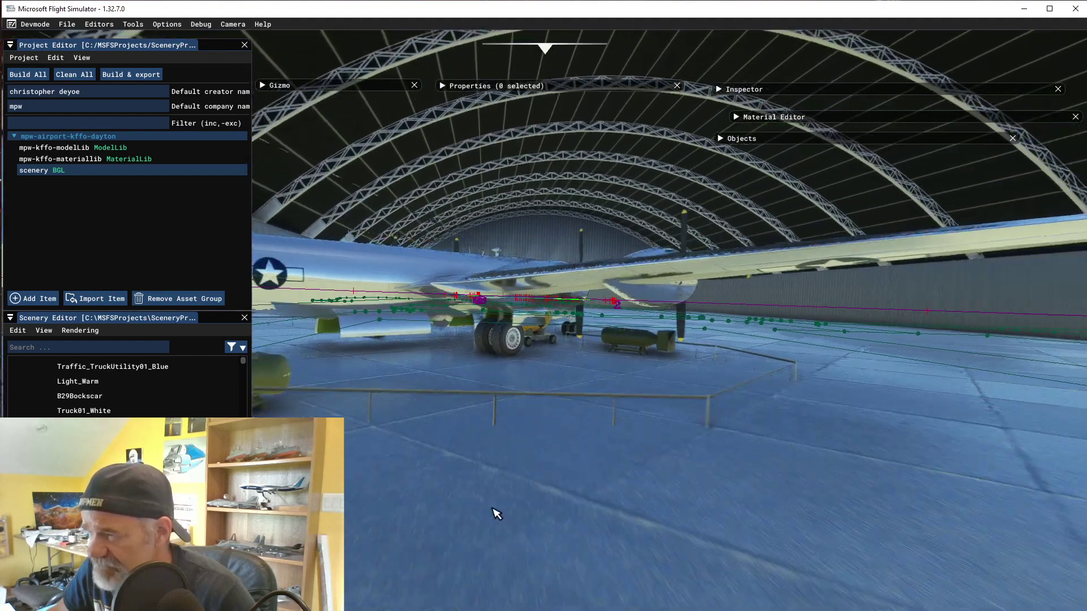
{"action": "key", "text": "a"}
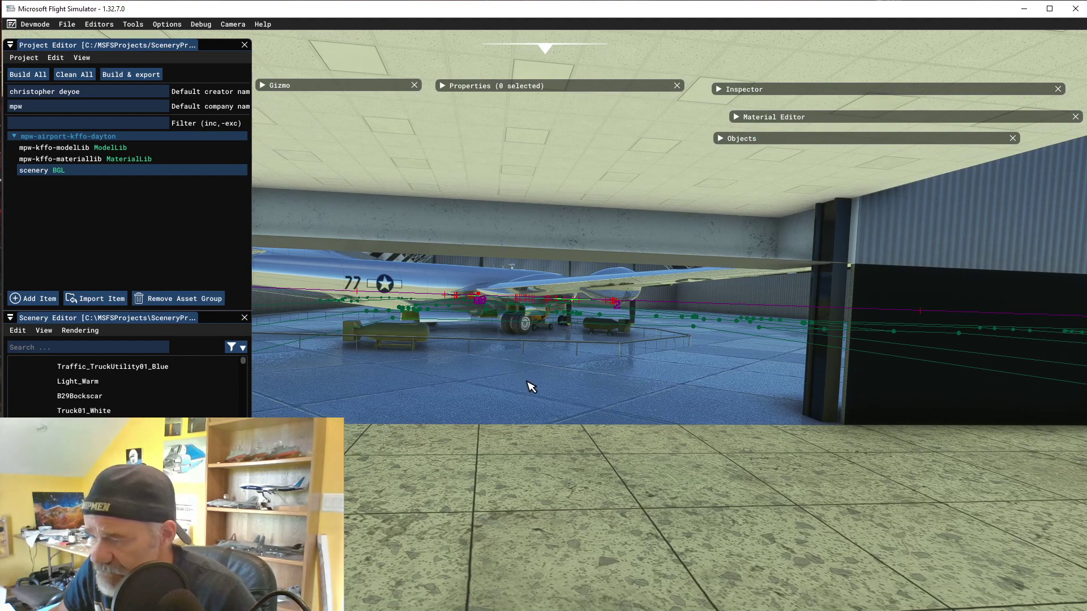
{"action": "key", "text": "w"}
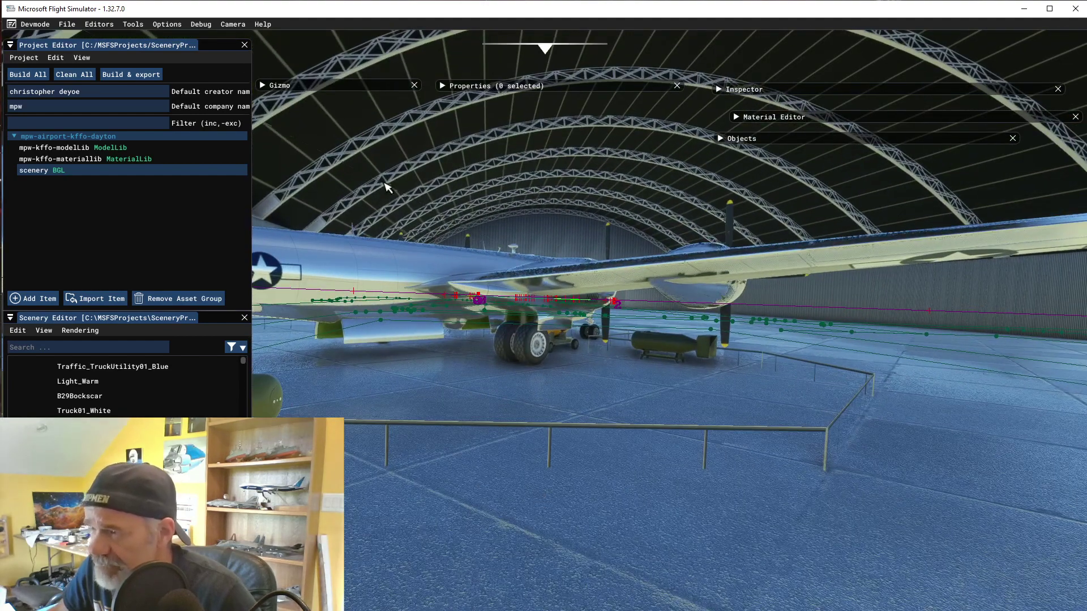
- Examine Bockscar's wing, the open hangar floor beyond it and the corrugated wall beside the walkway windows
{"action": "key", "text": "d"}
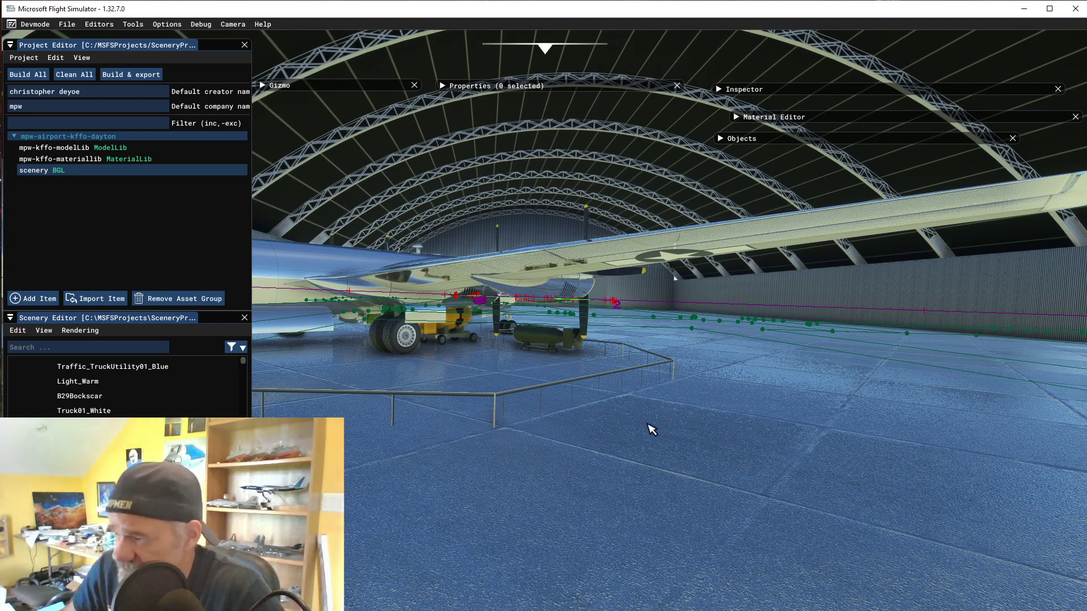
{"action": "key", "text": "d"}
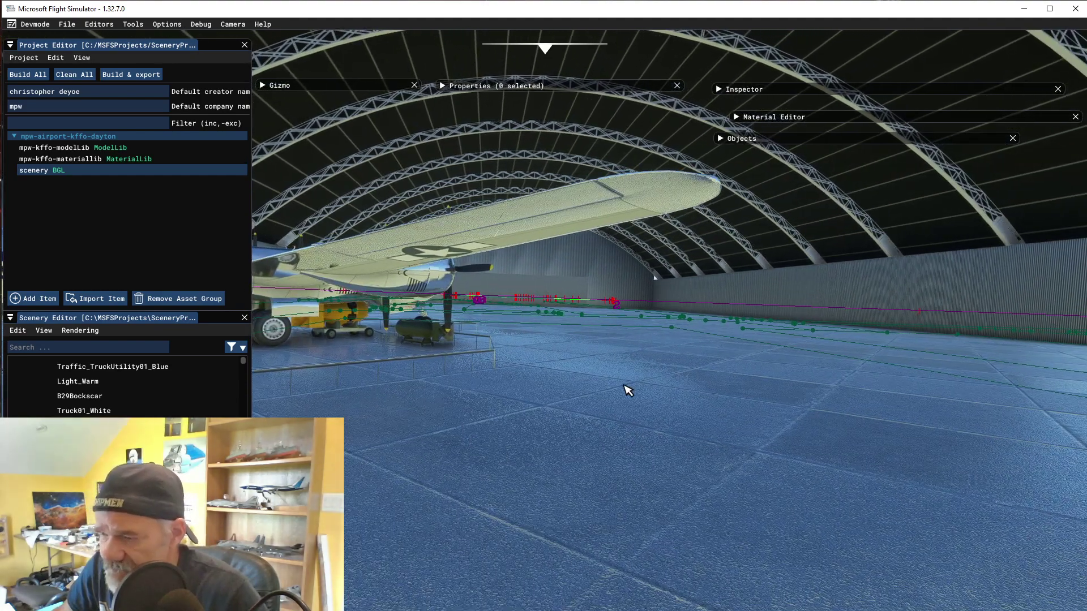
{"action": "key", "text": "w"}
{"action": "key", "text": "s"}
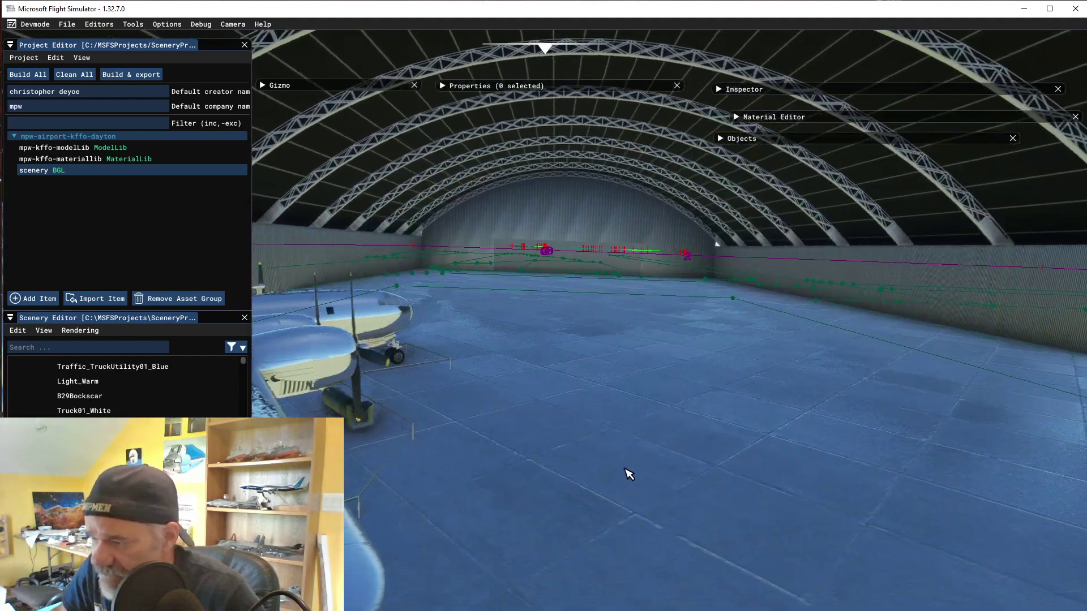
{"action": "key", "text": "w"}
{"action": "key", "text": "w"}
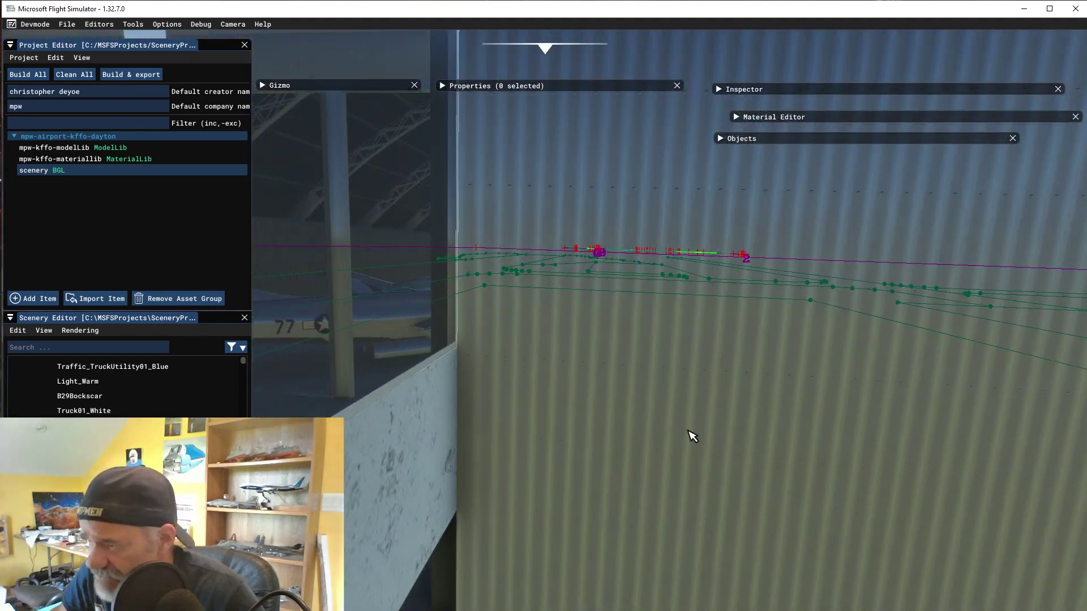
{"action": "key", "text": "s"}
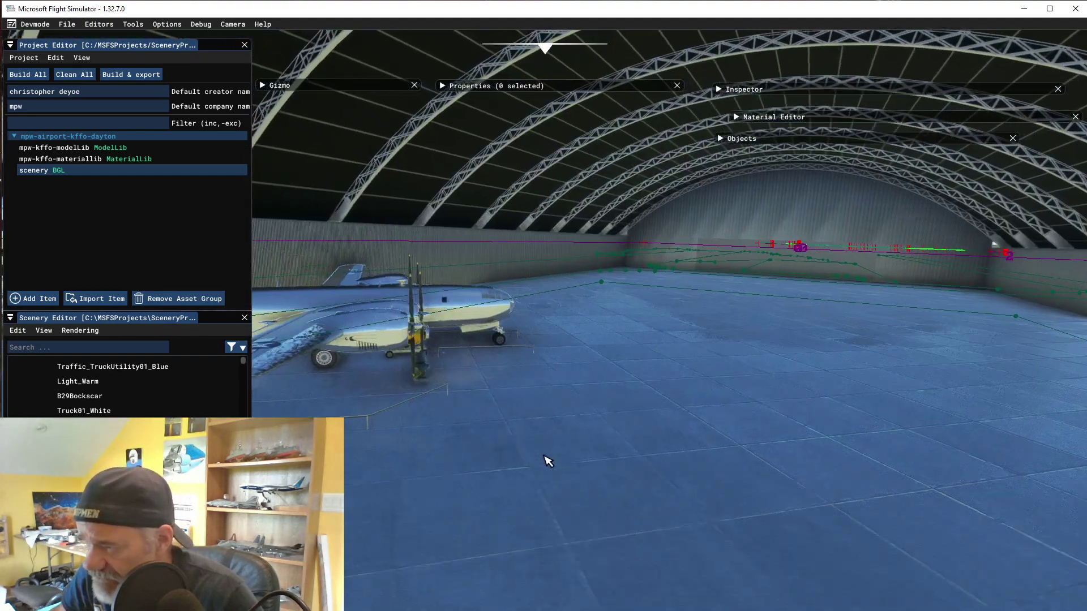
- Examine Bockscar and its bomb displays from the wing side and nose, both close up and farther back
{"action": "key", "text": "w"}
{"action": "key", "text": "s"}
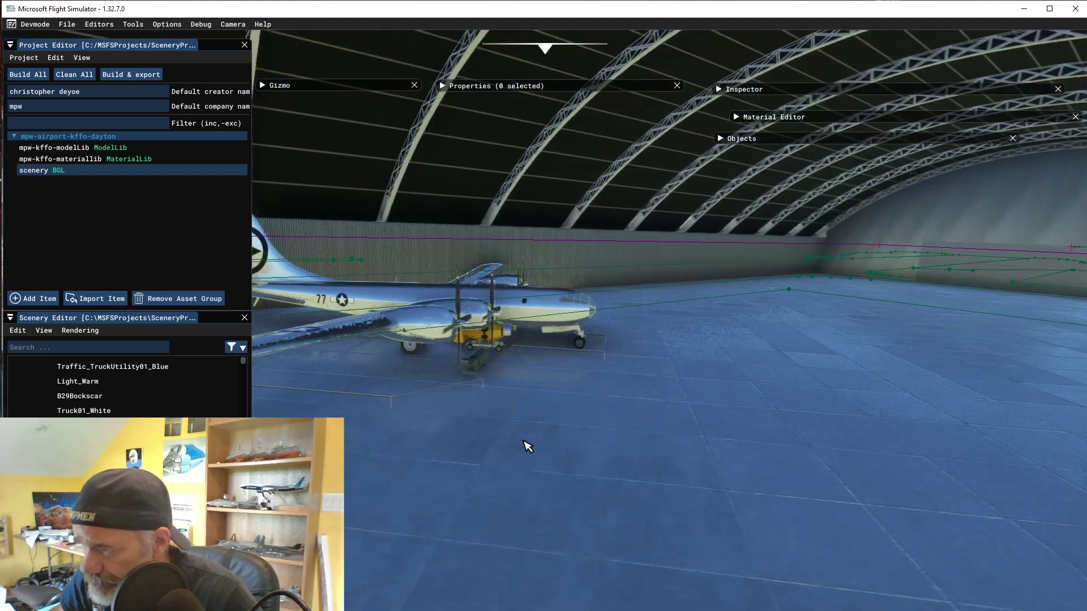
{"action": "key", "text": "w"}
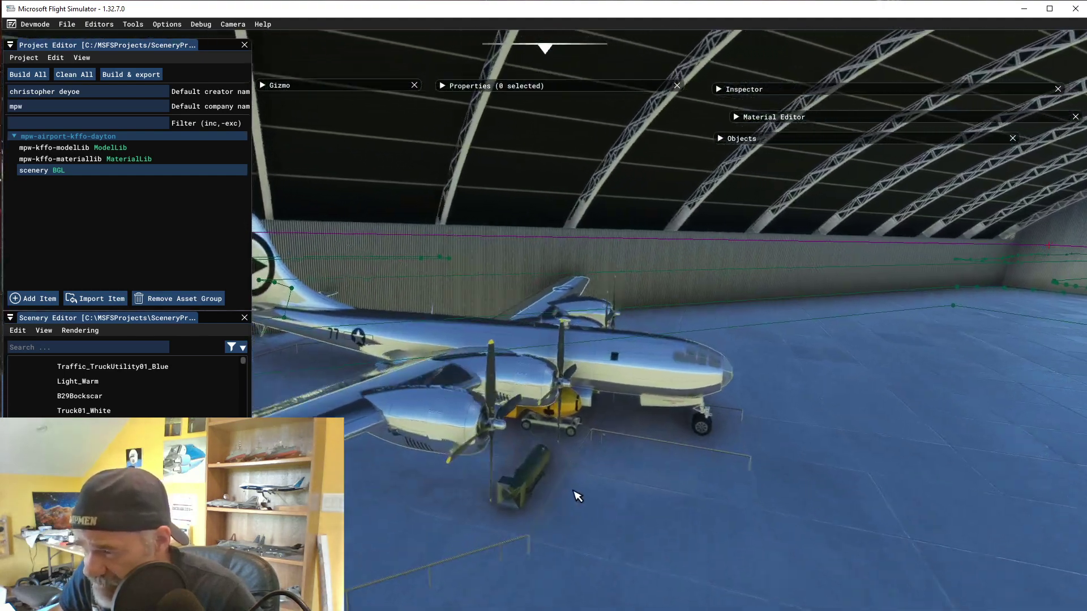
{"action": "key", "text": "s"}
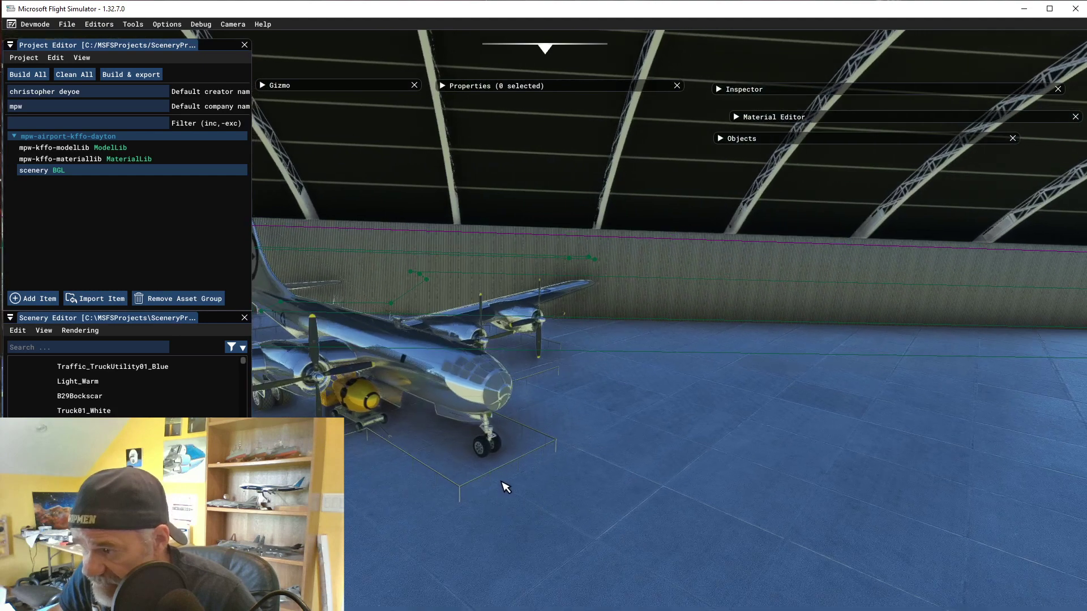
{"action": "key", "text": "s"}
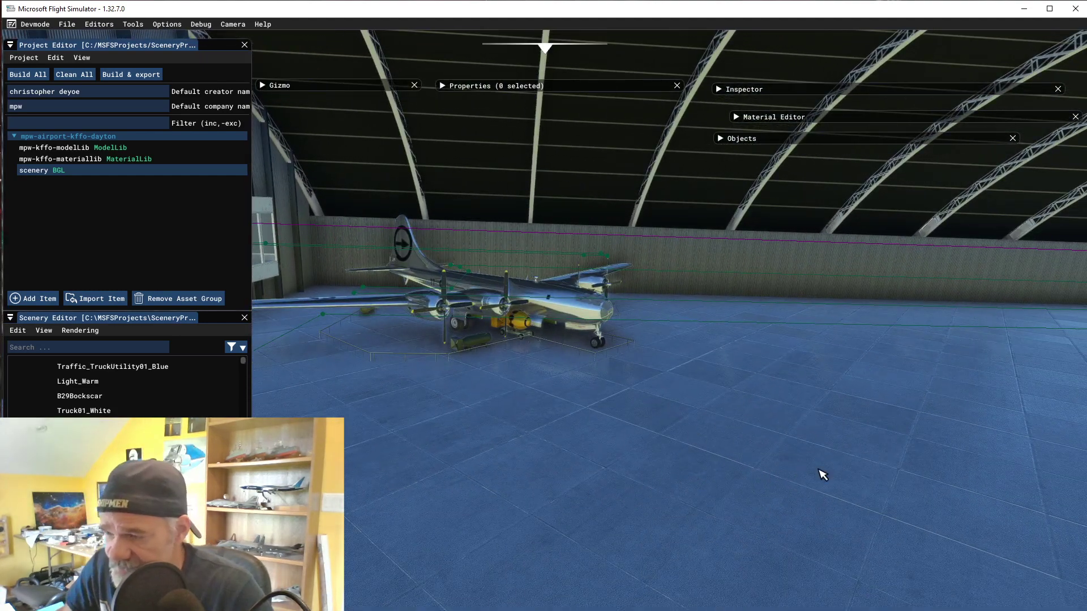
{"action": "key", "text": "w"}
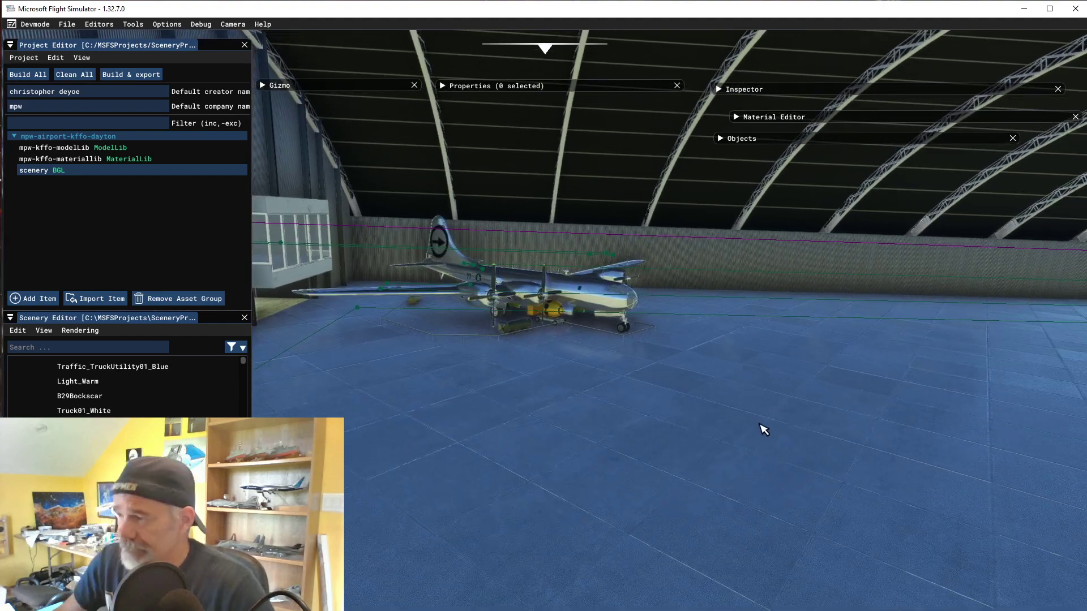
- Examine Bockscar from the front and both sides of its nose, including the nose art, propellers and barriers
{"action": "right_click_drag", "start_coordinate": [736, 439], "coordinate": [383, 447]}
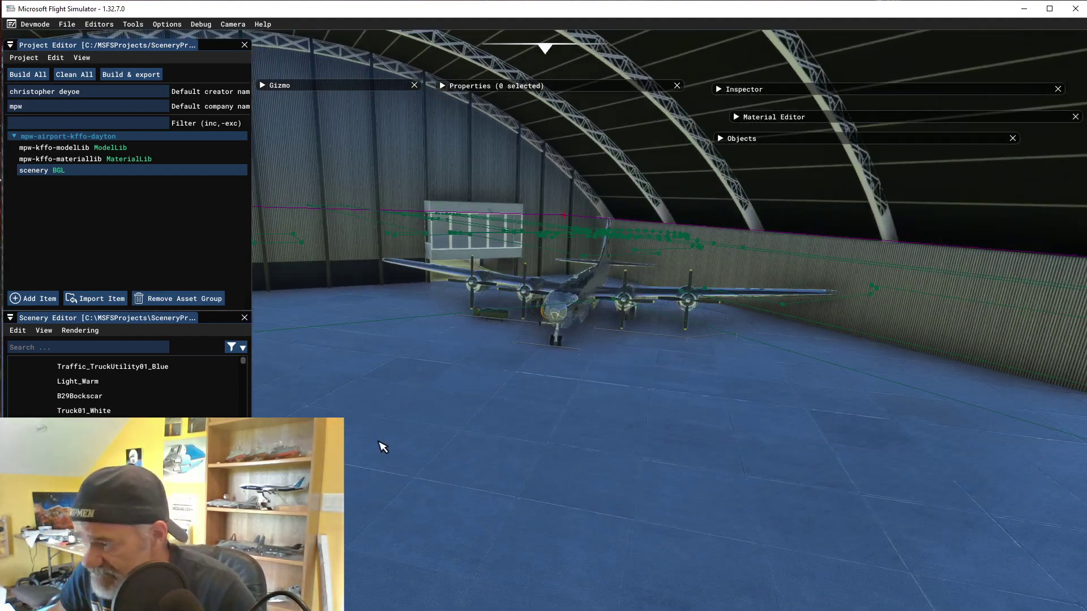
{"action": "right_click_drag", "start_coordinate": [602, 456], "coordinate": [501, 382]}
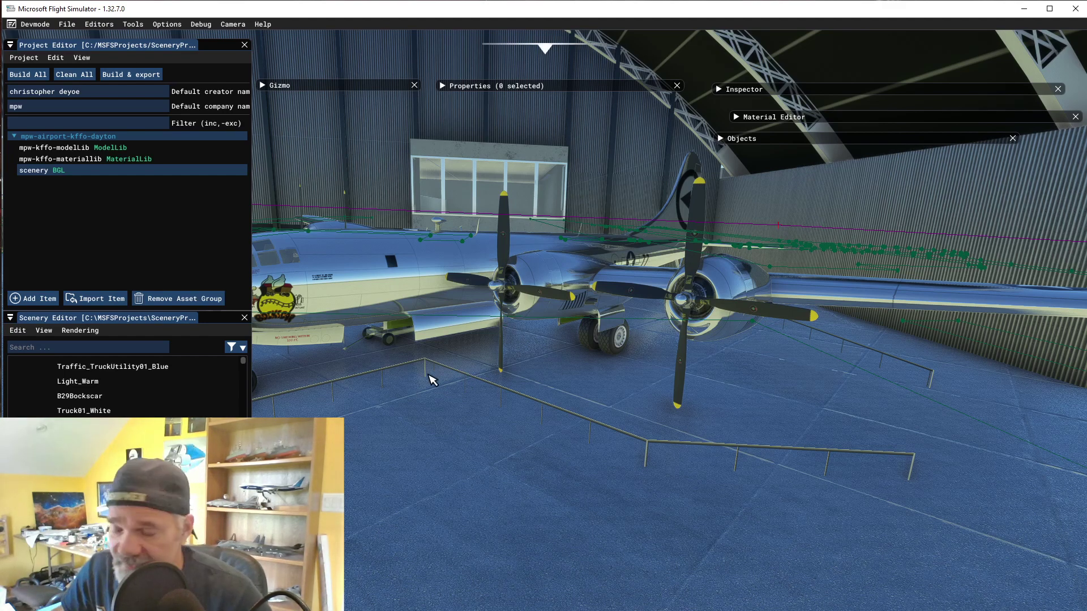
{"action": "key", "text": "s"}
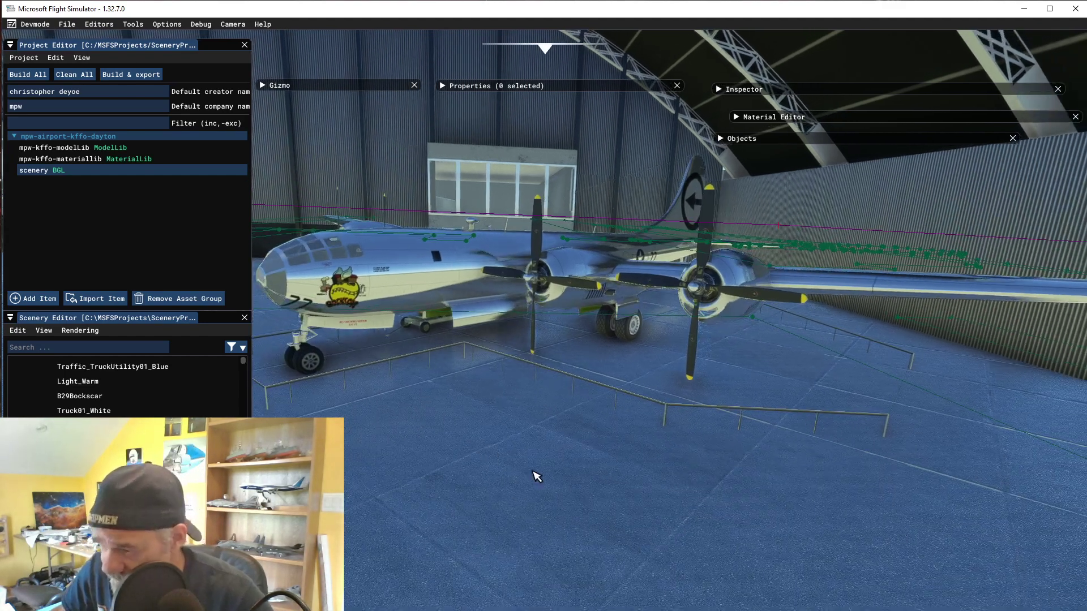
{"action": "key", "text": "s"}
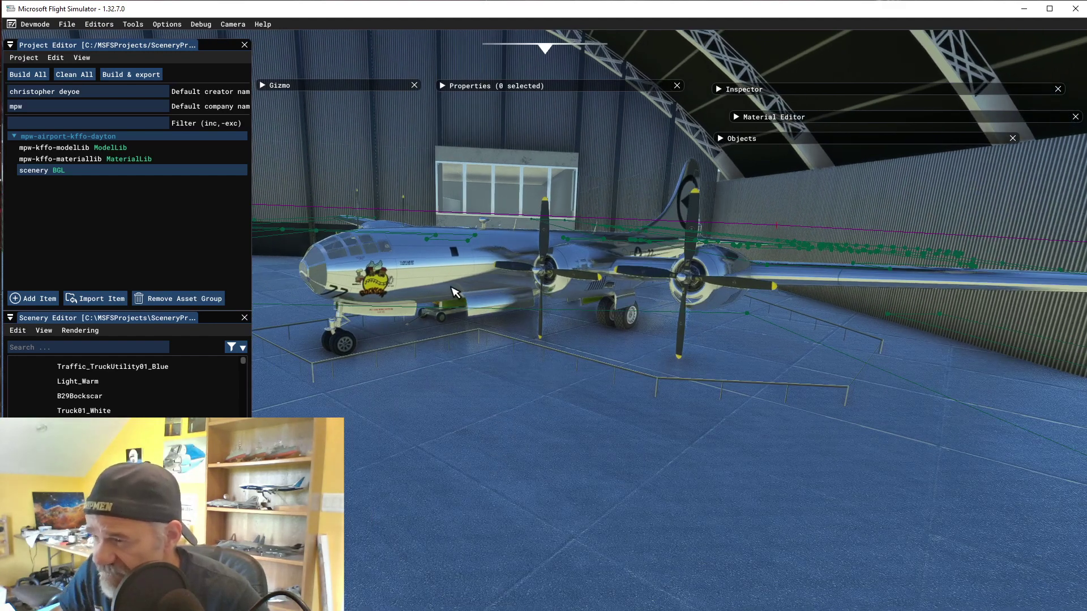
{"action": "key", "text": "a"}
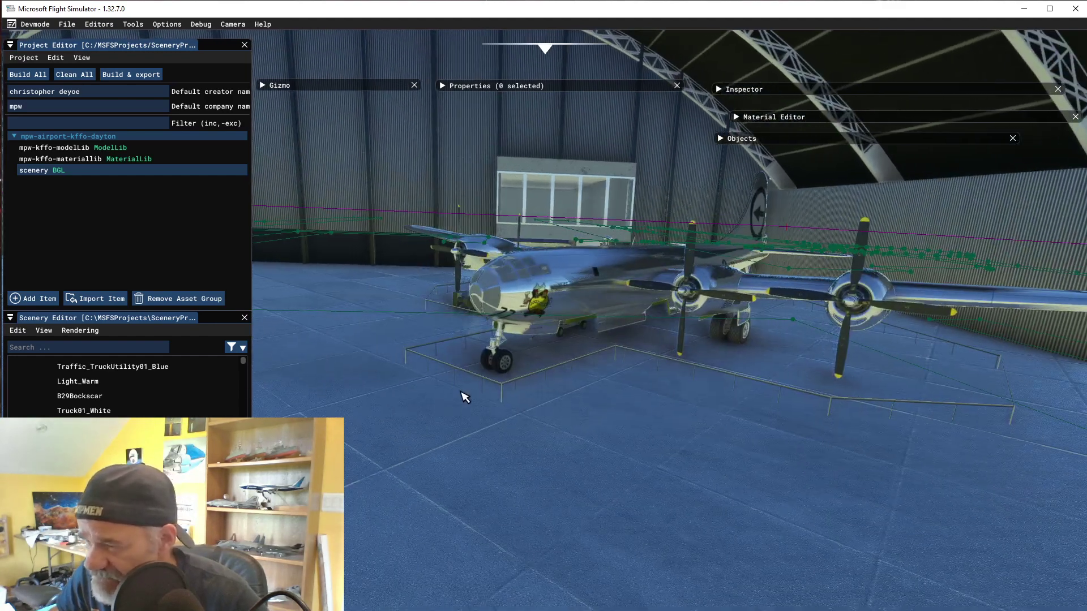
{"action": "key", "text": "d"}
{"action": "right_click_drag", "start_coordinate": [504, 429], "coordinate": [817, 456]}
{"action": "key", "text": "r"}
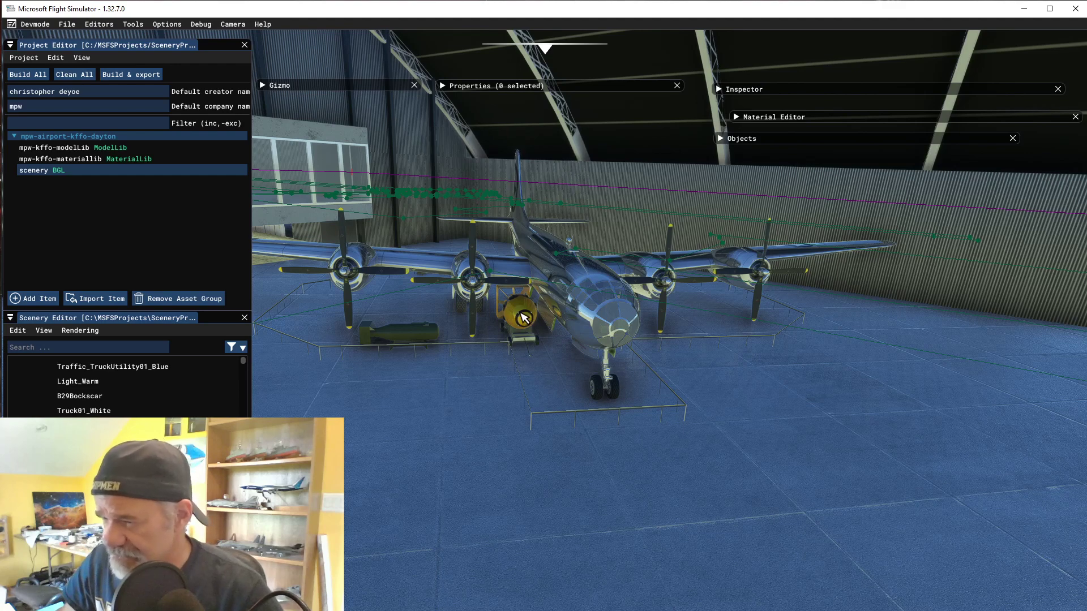
- Examine the hangar's end wall with its two windowed walkways and enter the hall through the far opening
{"action": "right_click_drag", "start_coordinate": [412, 369], "coordinate": [520, 327]}
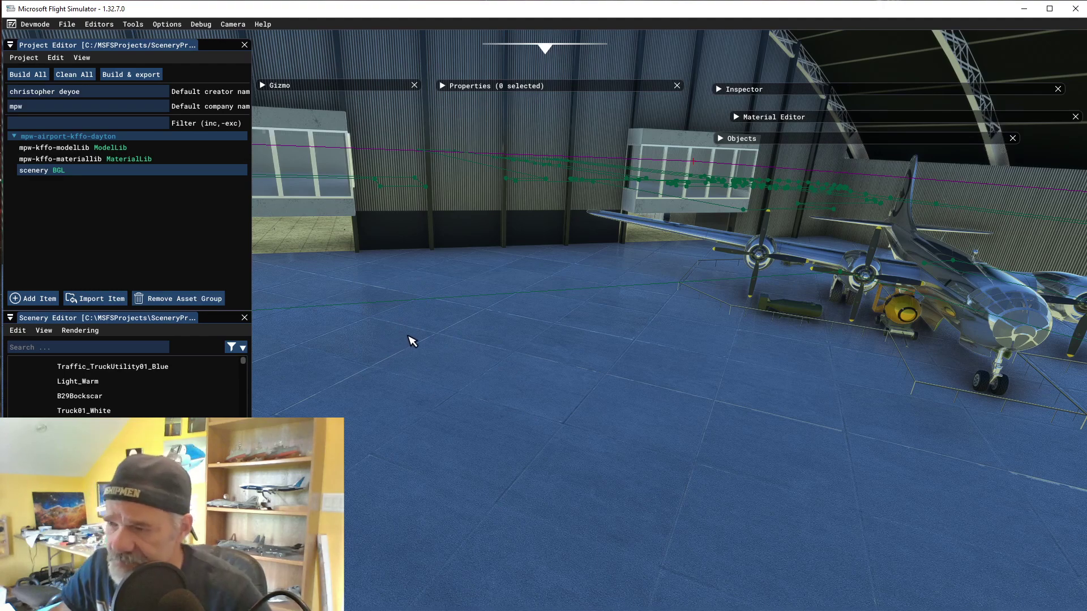
{"action": "right_click_drag", "start_coordinate": [412, 341], "coordinate": [284, 335]}
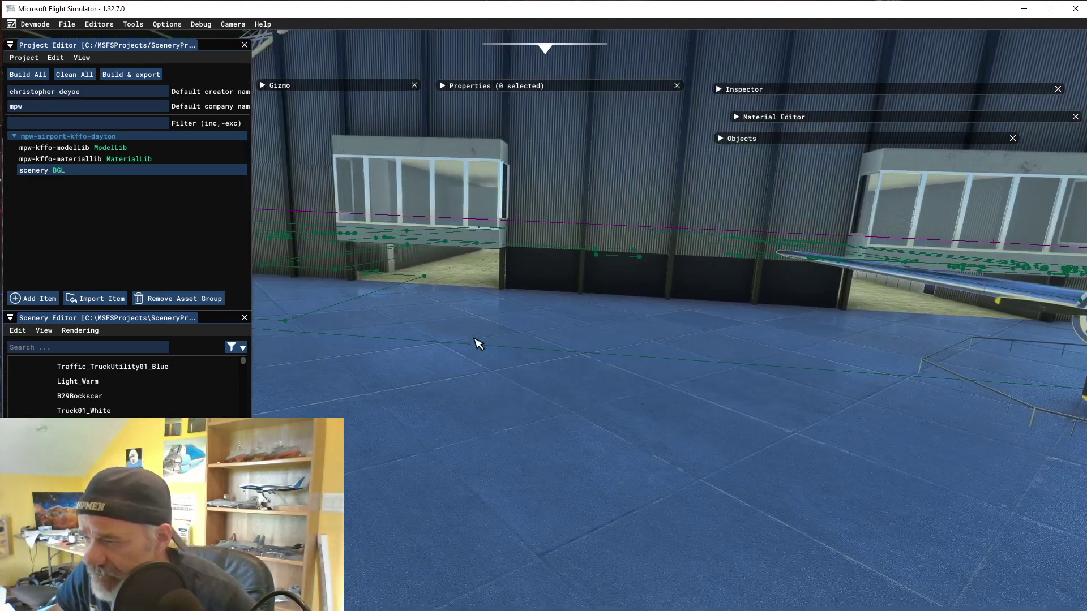
{"action": "right_click_drag", "start_coordinate": [479, 344], "coordinate": [439, 385]}
{"action": "key", "text": "w"}
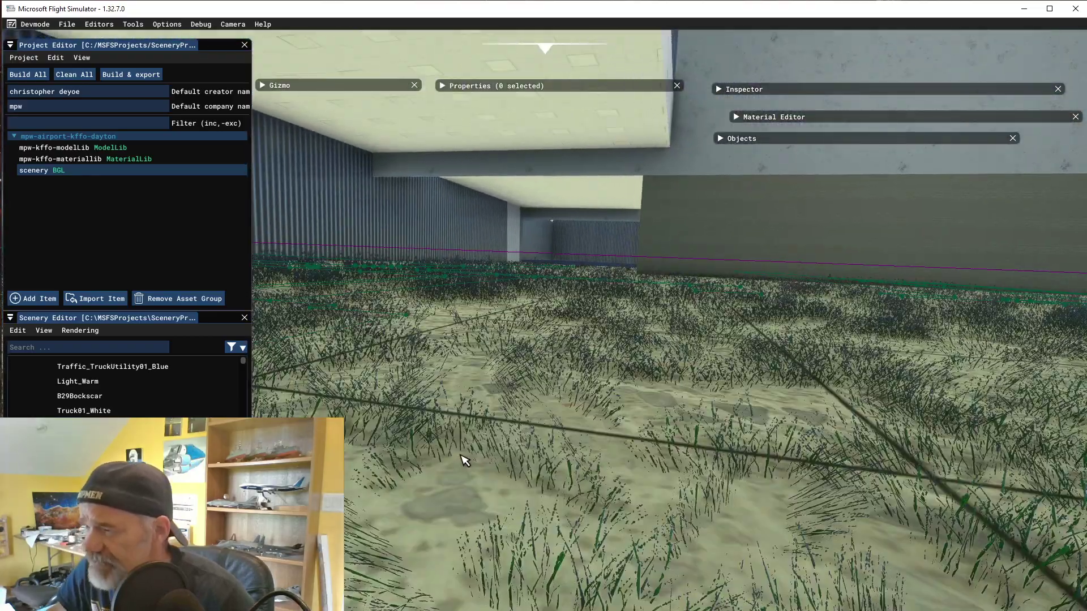
- Examine the grass growing through the hall's tiled floor and the dark-based wall between the two openings
{"action": "right_click_drag", "start_coordinate": [489, 437], "coordinate": [495, 484]}
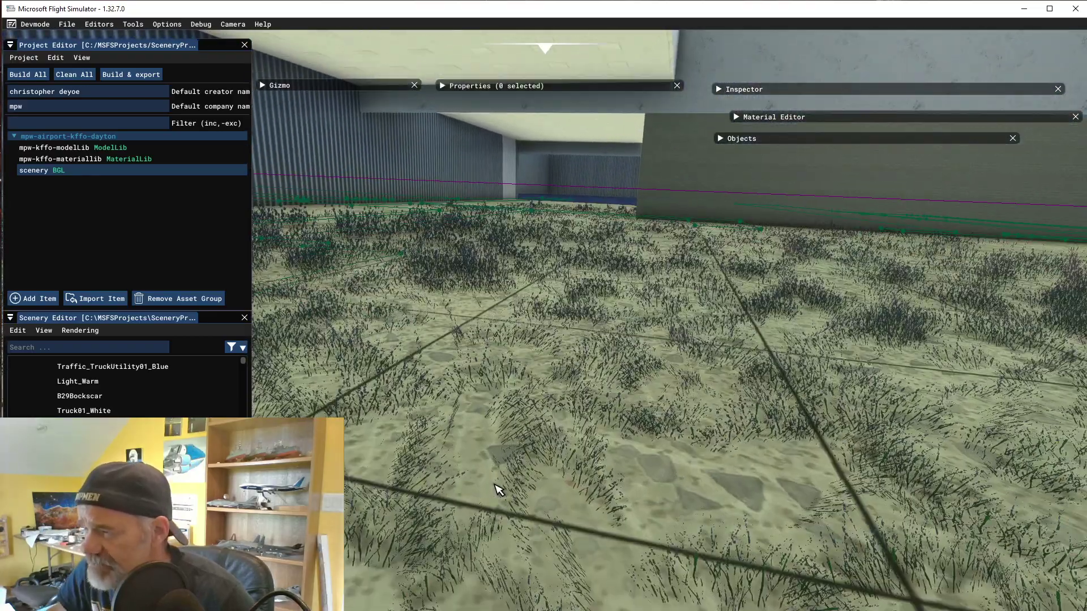
{"action": "key", "text": "s"}
{"action": "key", "text": "s"}
{"action": "key", "text": "d"}
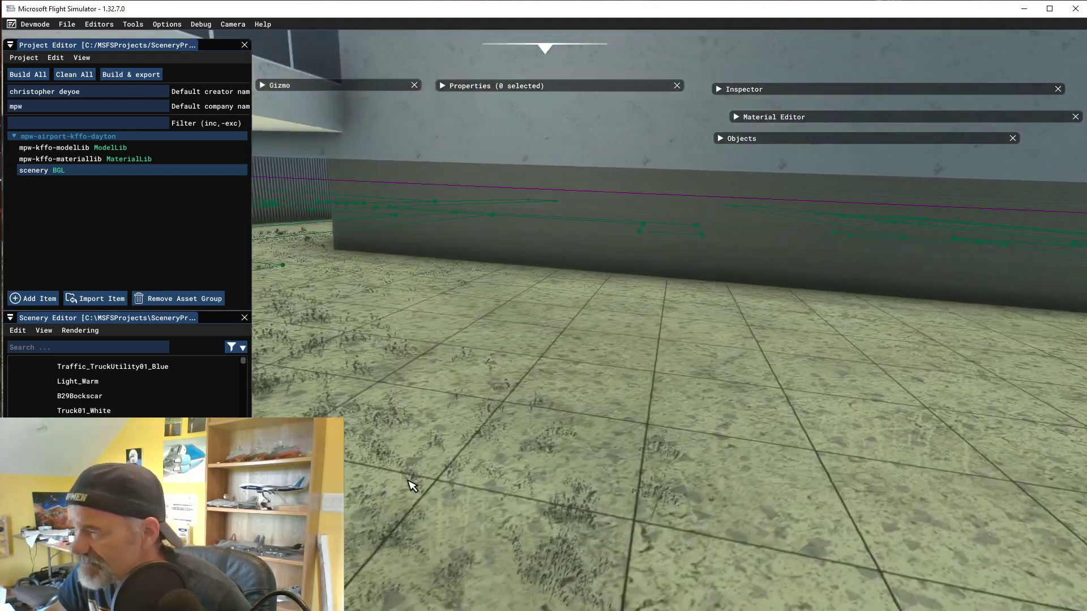
{"action": "key", "text": "s"}
{"action": "key", "text": "a"}
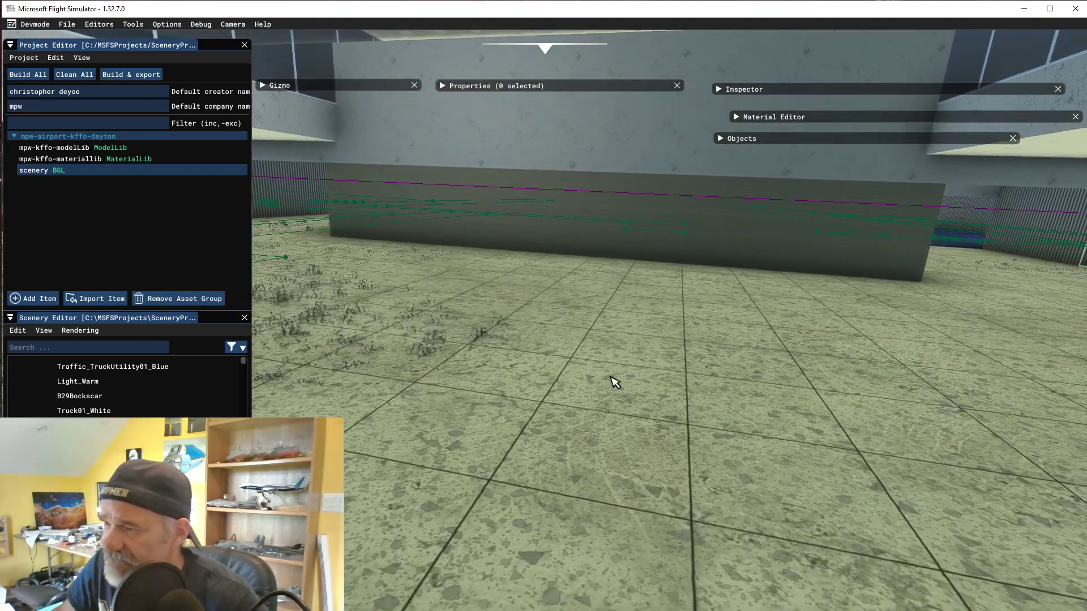
- Turn around the hall and approach the long side corridor, examining its entrance, the windowed walkway above and the floor grass
{"action": "right_click_drag", "start_coordinate": [554, 396], "coordinate": [321, 368]}
{"action": "right_click_drag", "start_coordinate": [478, 350], "coordinate": [369, 363]}
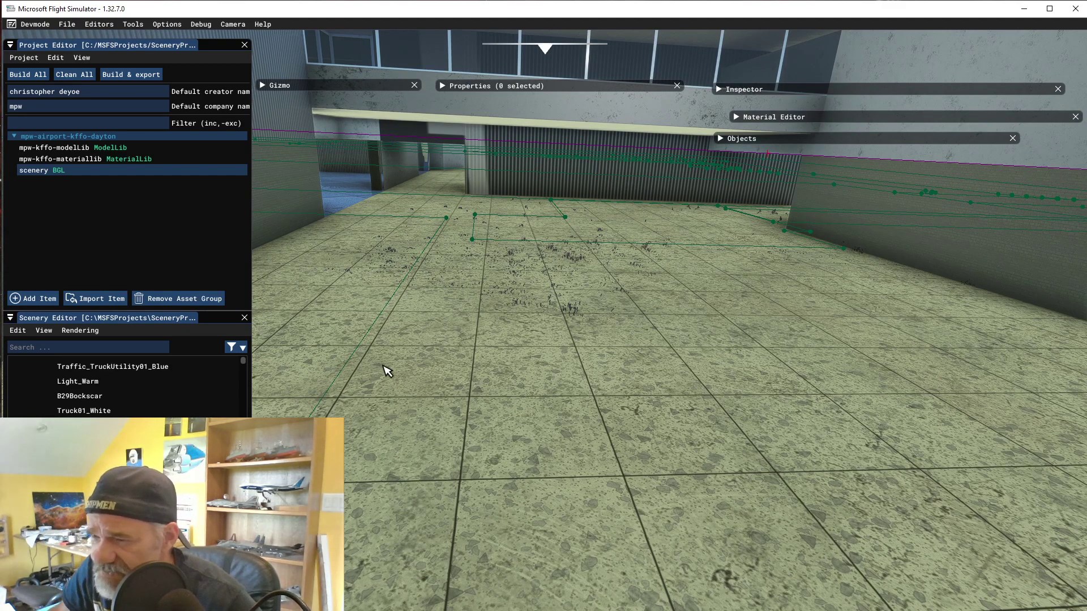
{"action": "right_click_drag", "start_coordinate": [387, 371], "coordinate": [600, 369]}
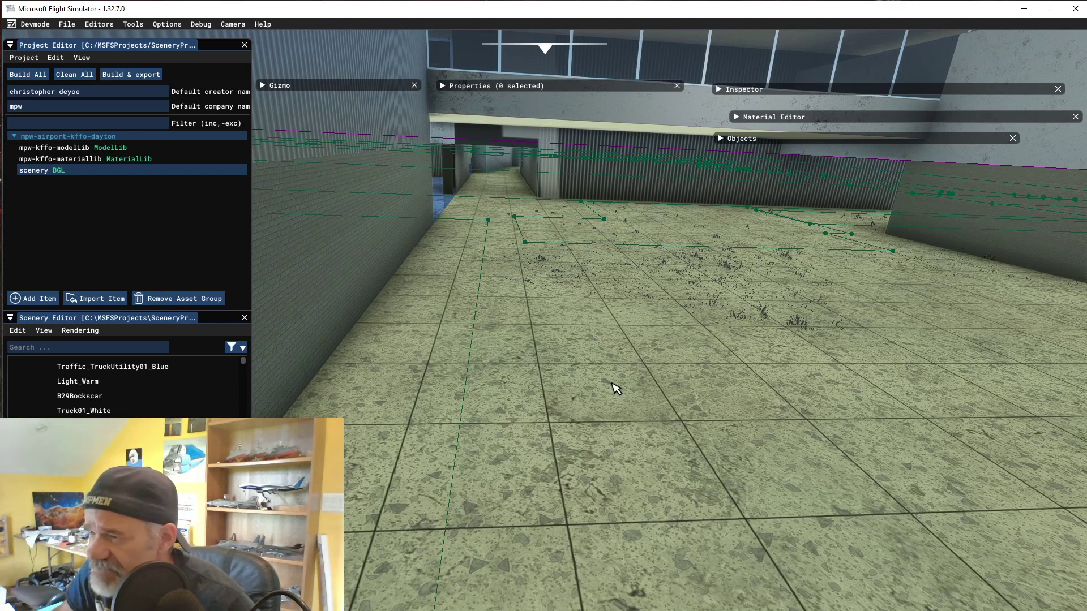
{"action": "key", "text": "d"}
{"action": "right_click_drag", "start_coordinate": [610, 386], "coordinate": [589, 391]}
{"action": "right_click_drag", "start_coordinate": [556, 313], "coordinate": [584, 319]}
{"action": "key", "text": "a"}
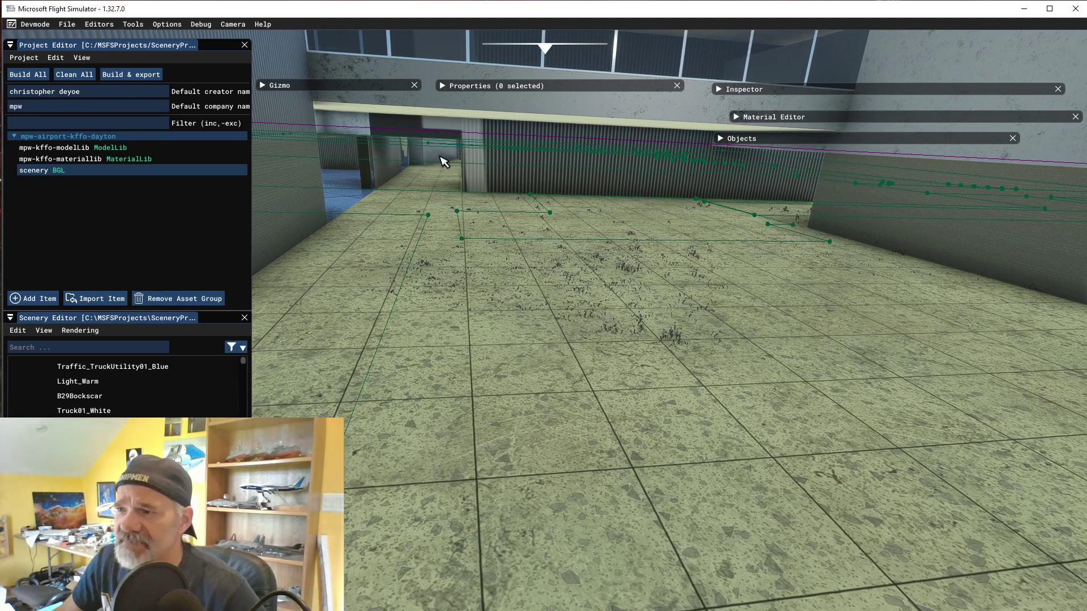
{"action": "key", "text": "w"}
{"action": "key", "text": "w"}
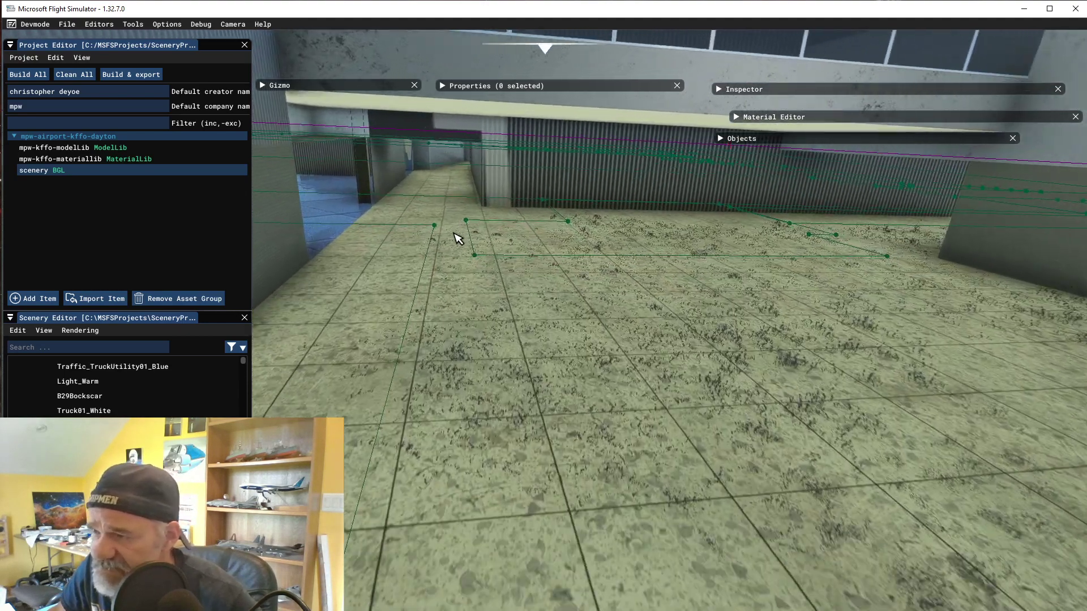
{"action": "key", "text": "w"}
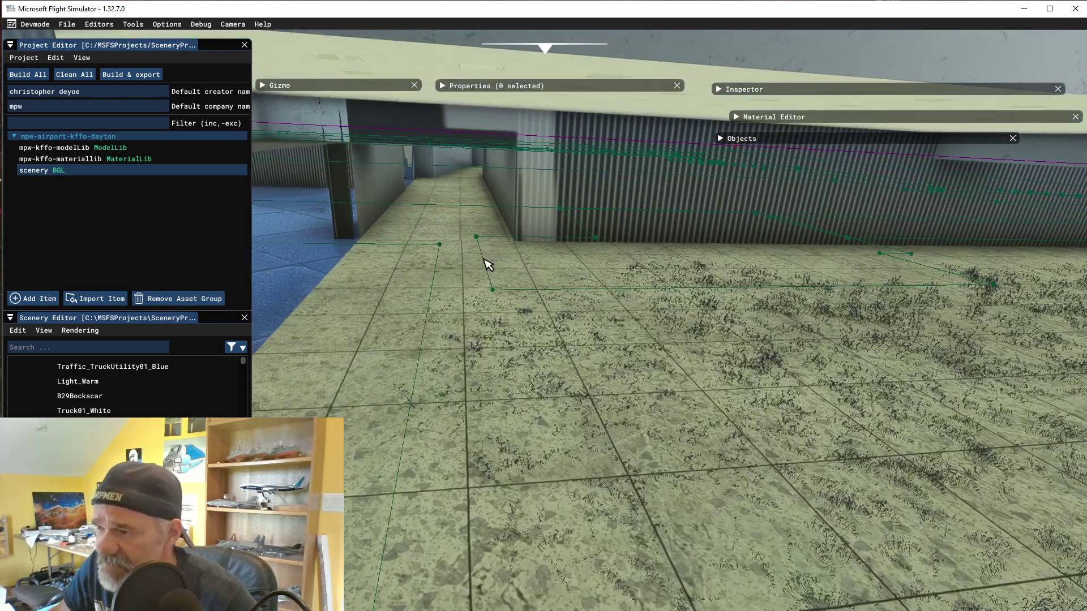
- Follow the long side corridor along its corrugated wall, examining the tiled floor, grass patches and branching passage
{"action": "key", "text": "f"}
{"action": "right_click_drag", "start_coordinate": [473, 241], "coordinate": [442, 231]}
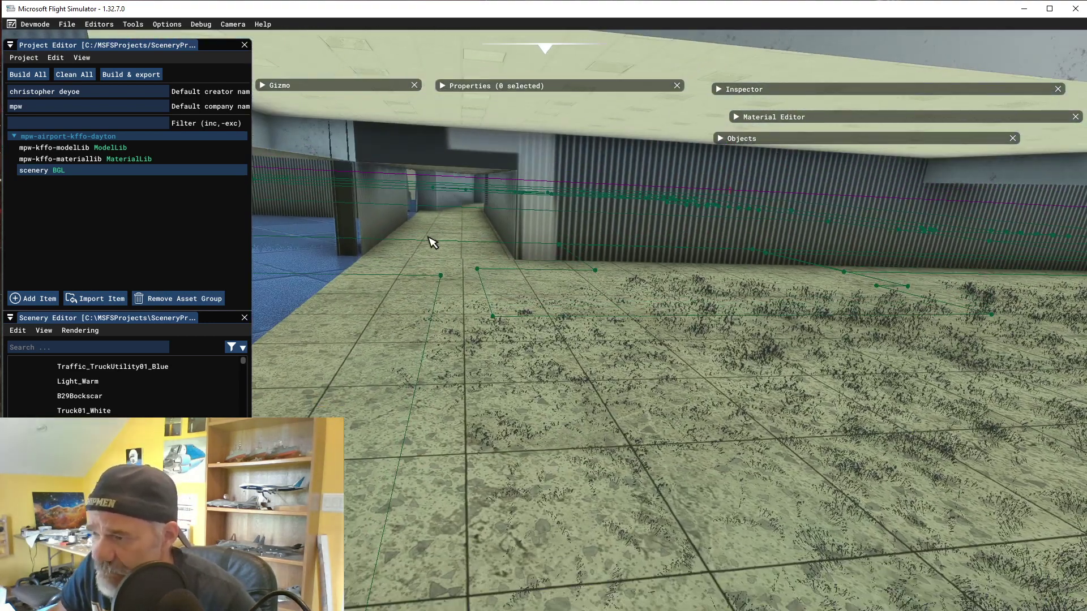
{"action": "key", "text": "w"}
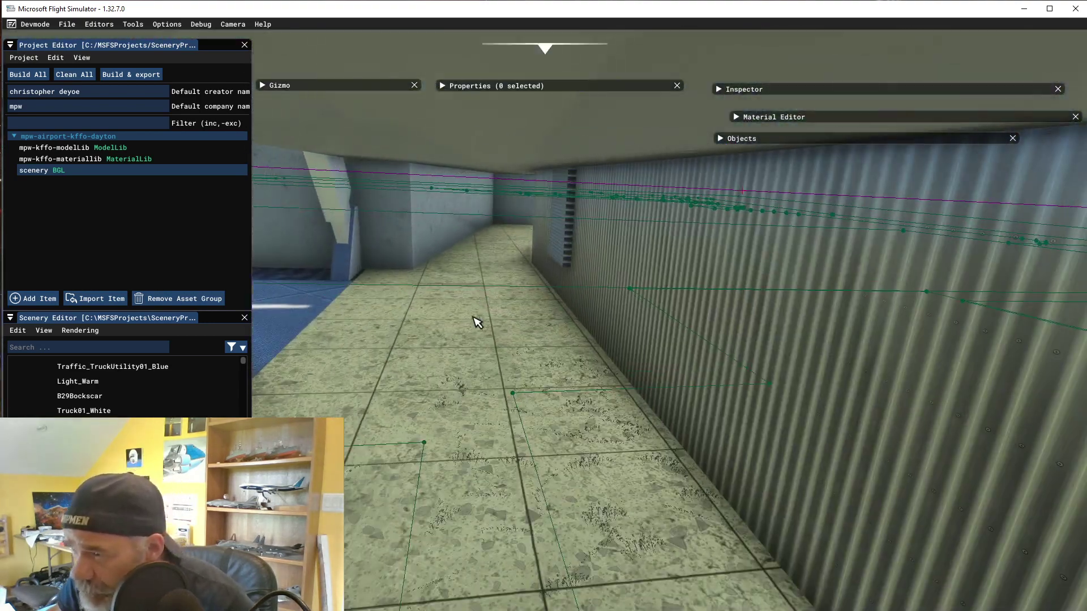
{"action": "key", "text": "w"}
{"action": "key", "text": "s"}
{"action": "key", "text": "w"}
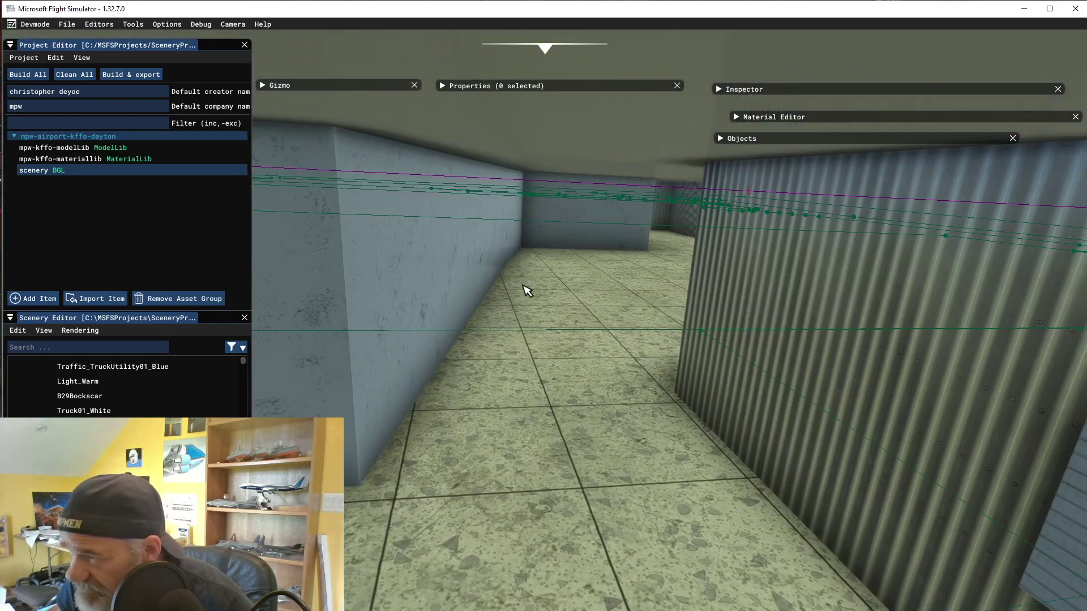
{"action": "key", "text": "s"}
{"action": "right_click_drag", "start_coordinate": [524, 286], "coordinate": [539, 304]}
{"action": "key", "text": "w"}
{"action": "key", "text": "w"}
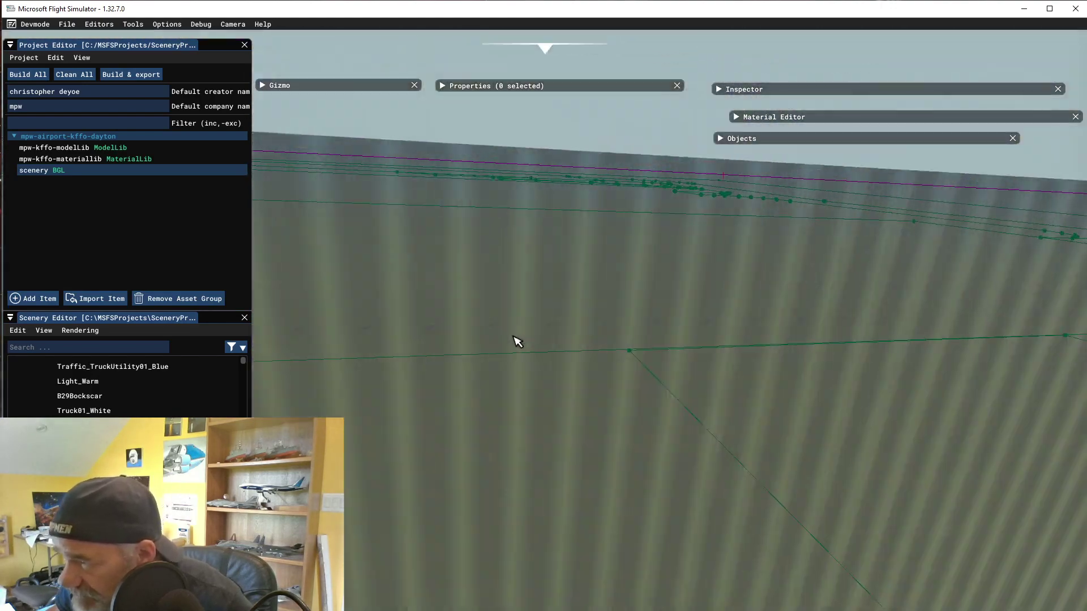
{"action": "key", "text": "s"}
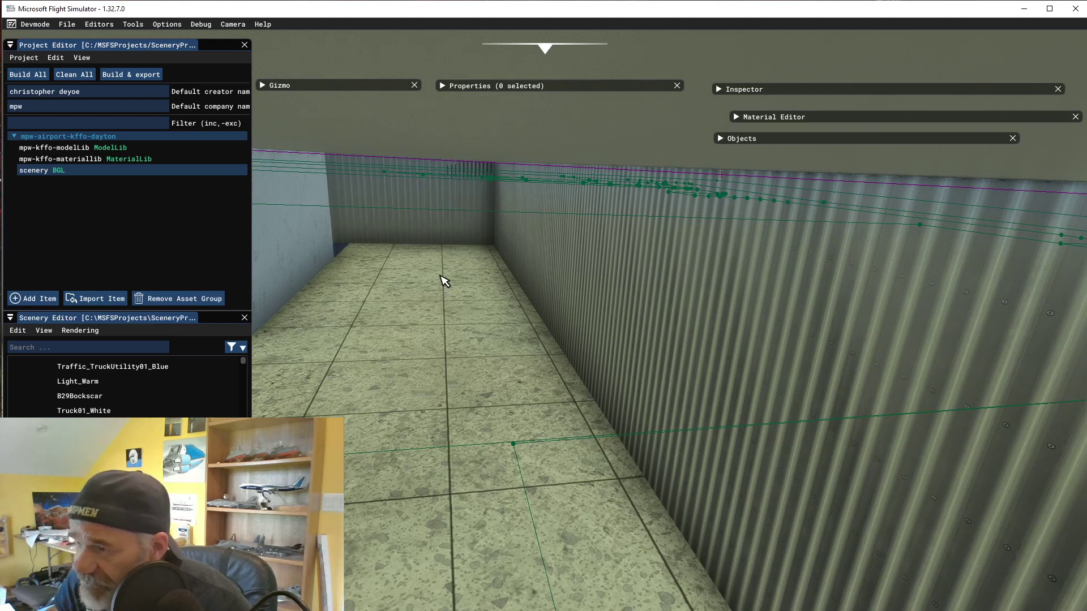
- Examine the corridor's corrugated end wall and corner, passing through the wall into the camouflaged bomber's hangar
{"action": "right_click_drag", "start_coordinate": [444, 282], "coordinate": [436, 256]}
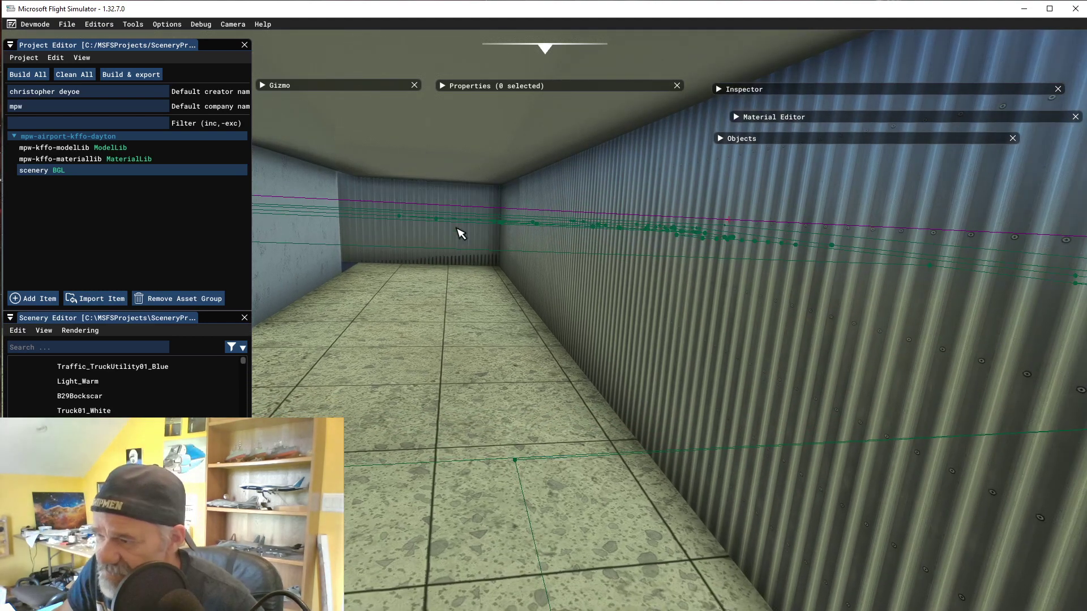
{"action": "key", "text": "w"}
{"action": "key", "text": "a"}
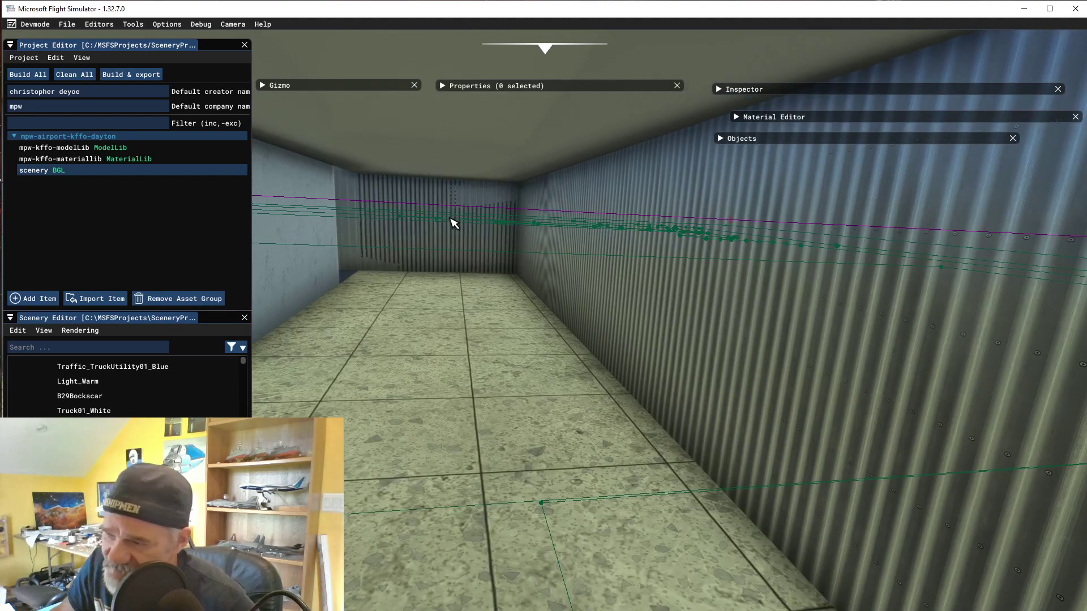
{"action": "key", "text": "w"}
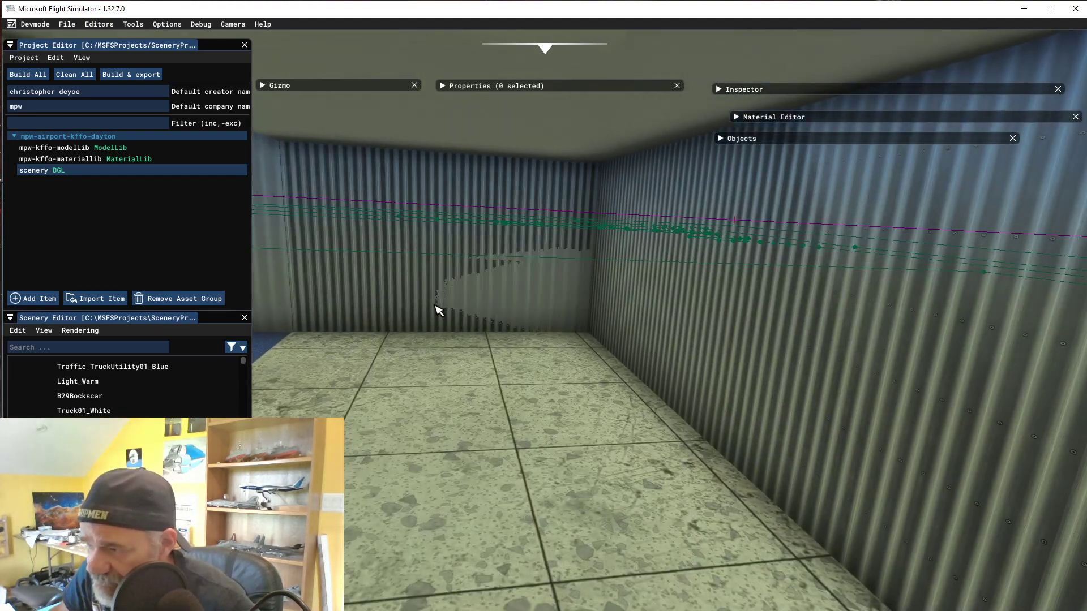
{"action": "key", "text": "w"}
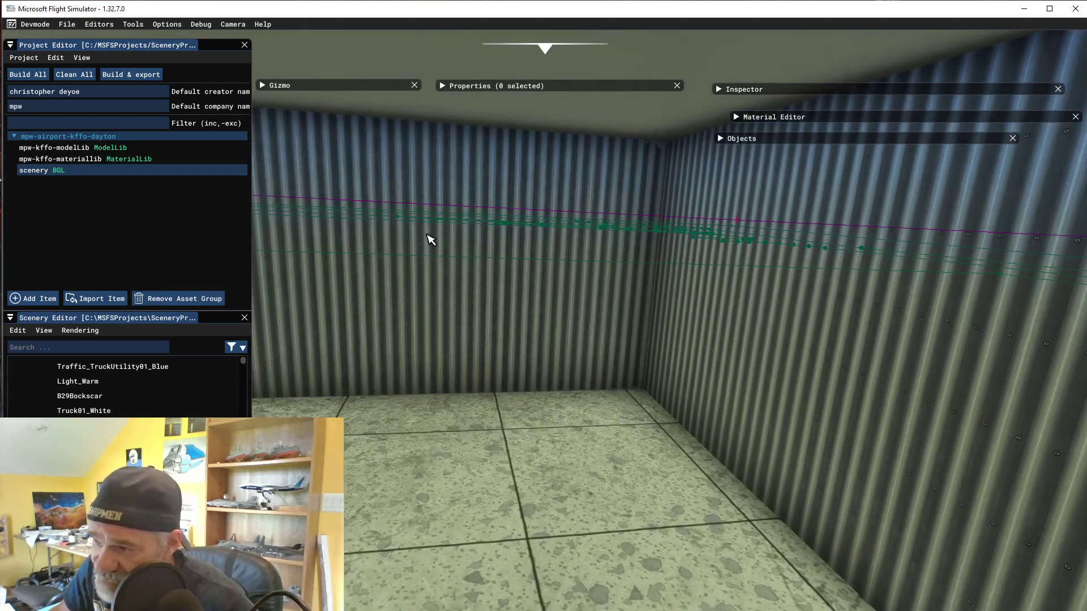
{"action": "key", "text": "w"}
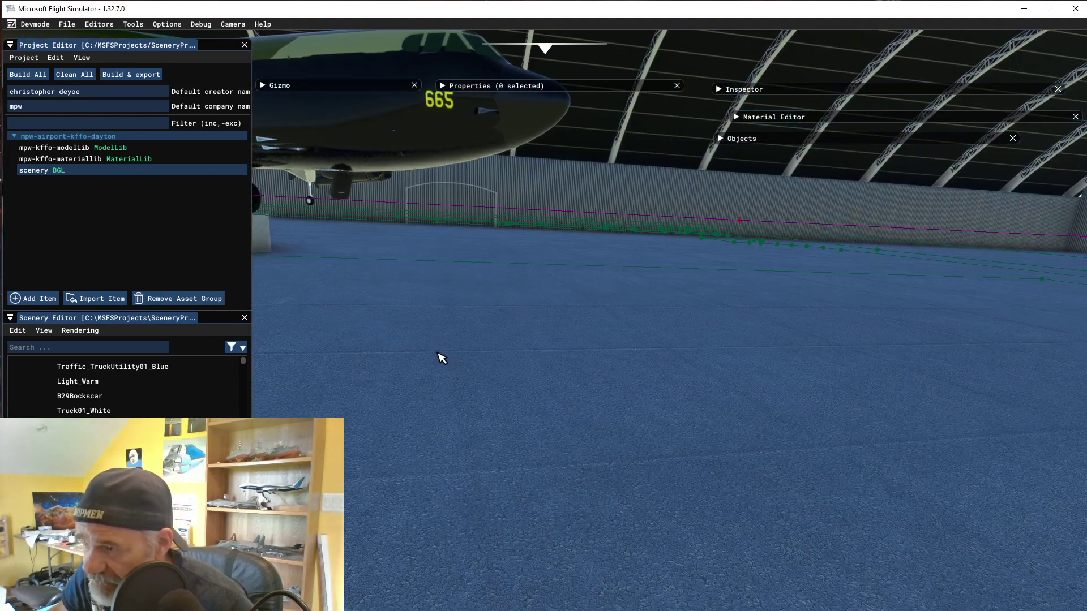
- Turn around the bomber hangar and examine the aircraft, its wheel blocks and the arched roof trusses from the front
{"action": "key", "text": "d"}
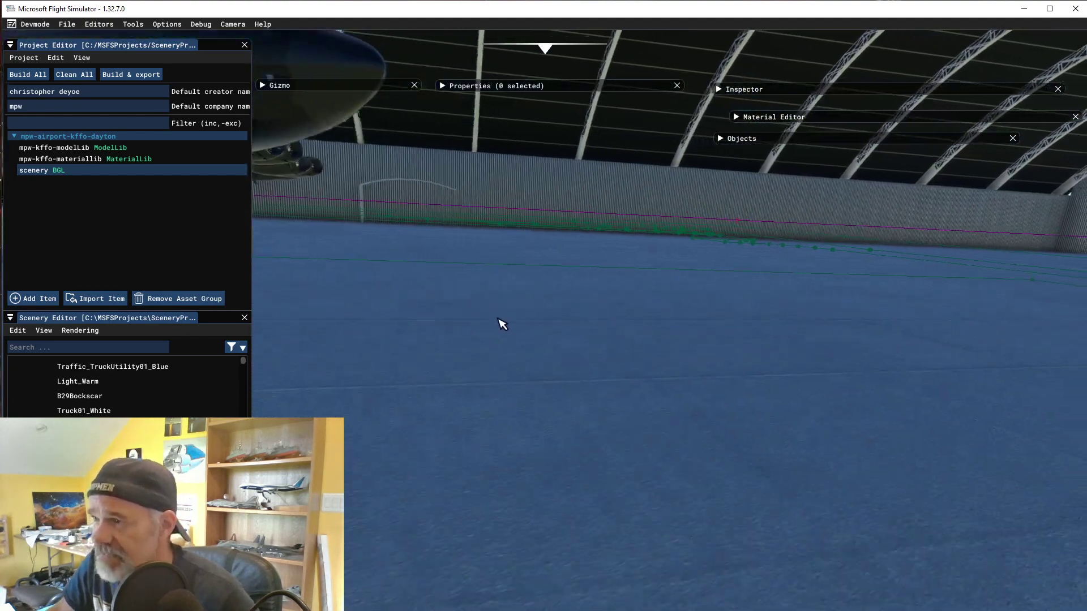
{"action": "key", "text": "d"}
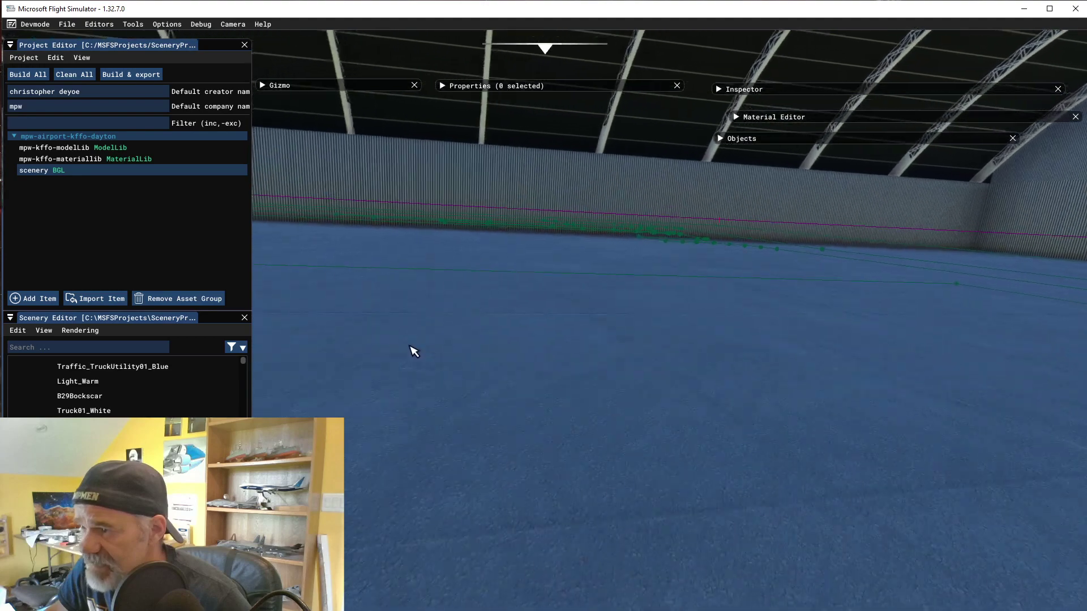
{"action": "right_click_drag", "start_coordinate": [508, 325], "coordinate": [253, 321]}
{"action": "right_click_drag", "start_coordinate": [478, 283], "coordinate": [279, 311]}
{"action": "key", "text": "w"}
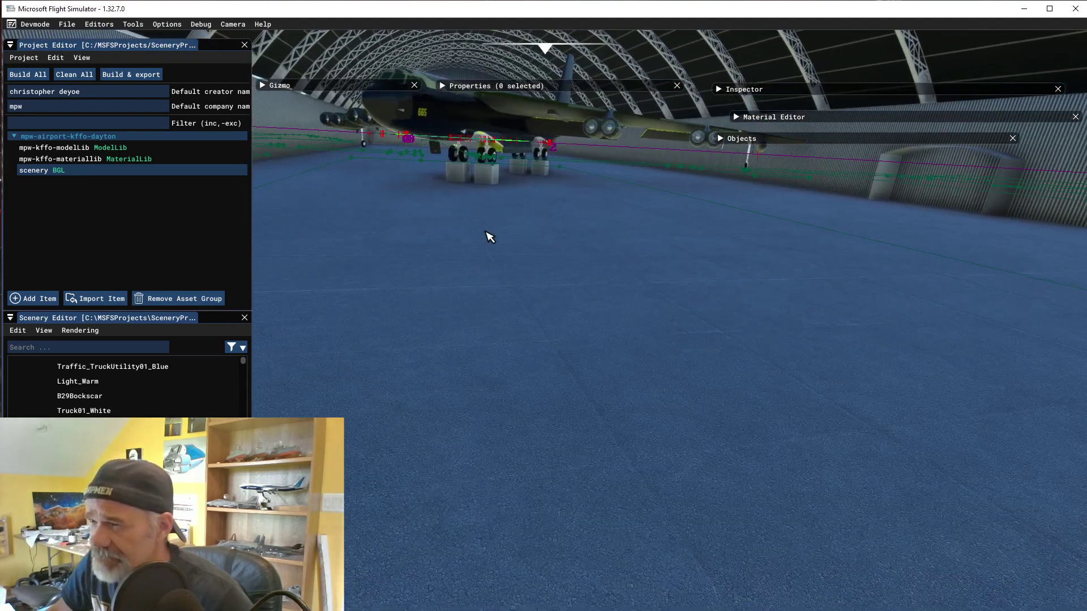
{"action": "right_click_drag", "start_coordinate": [488, 236], "coordinate": [477, 205]}
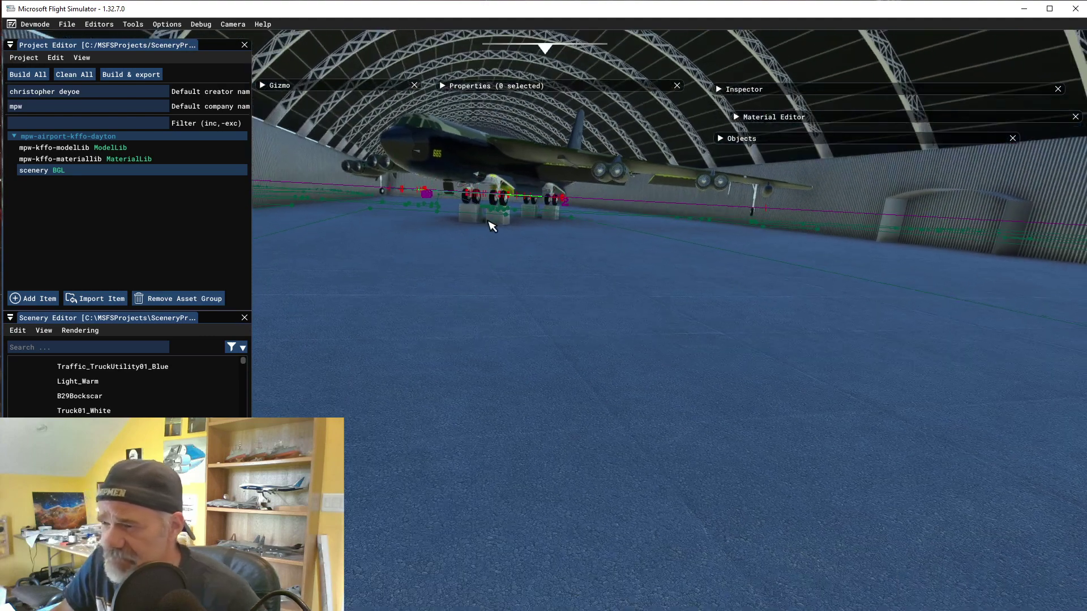
{"action": "key", "text": "s"}
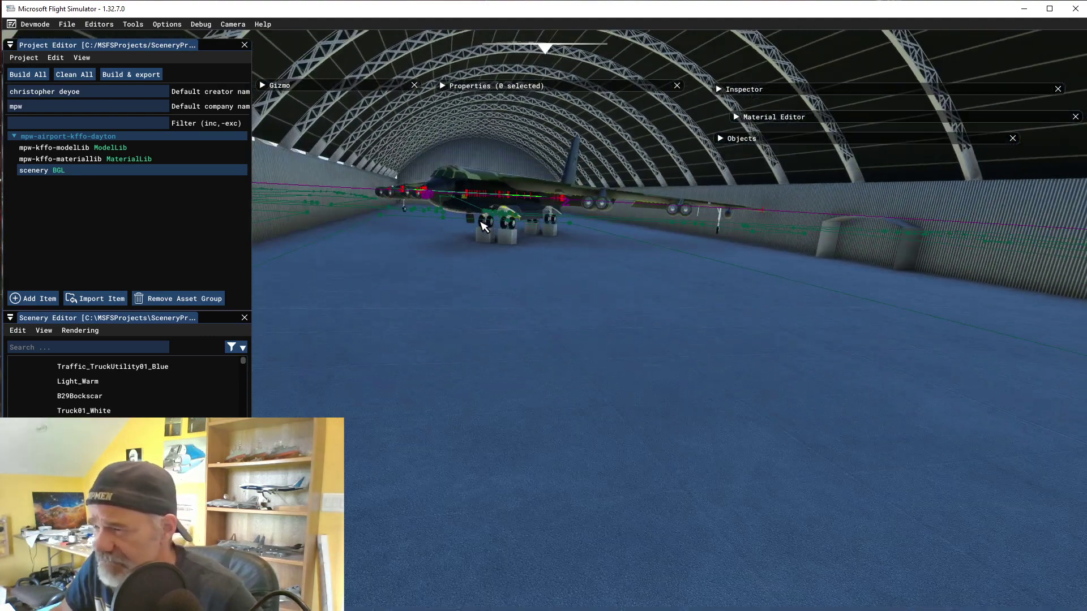
{"action": "key", "text": "w"}
{"action": "key", "text": "d"}
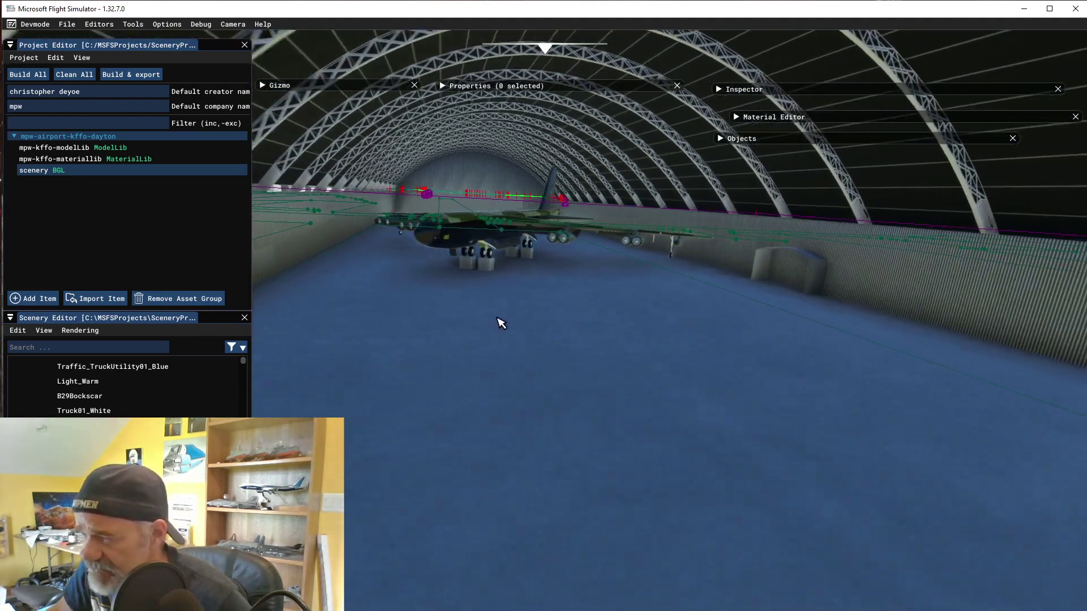
{"action": "right_click_drag", "start_coordinate": [584, 265], "coordinate": [662, 295]}
{"action": "key", "text": "r"}
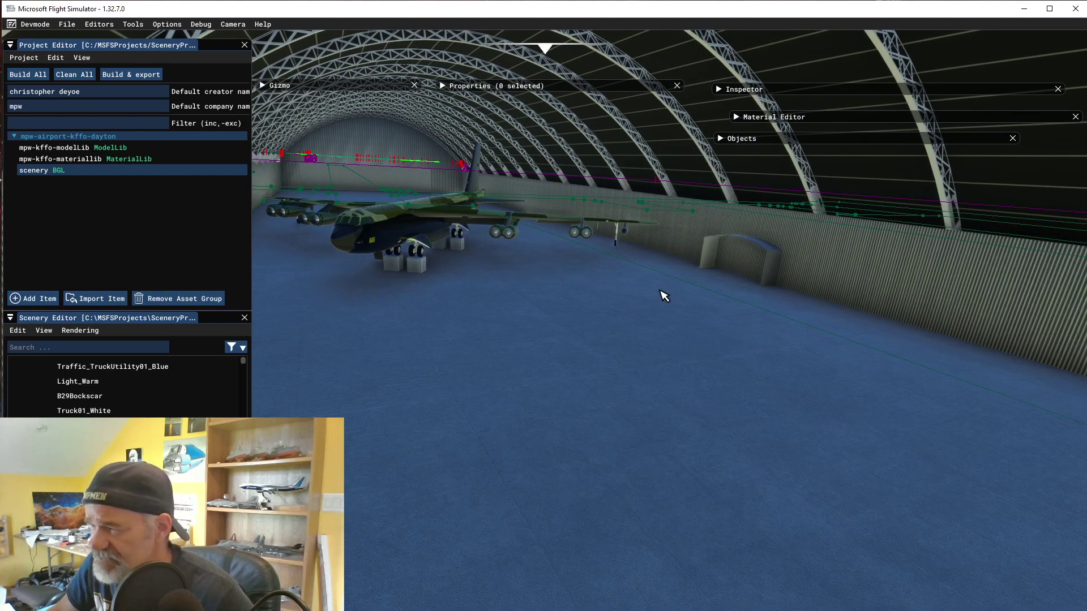
- Examine the bomber's wing and nose, and approach the arched doorway frame on the hangar's side wall
{"action": "key", "text": "d"}
{"action": "key", "text": "w"}
{"action": "key", "text": "w"}
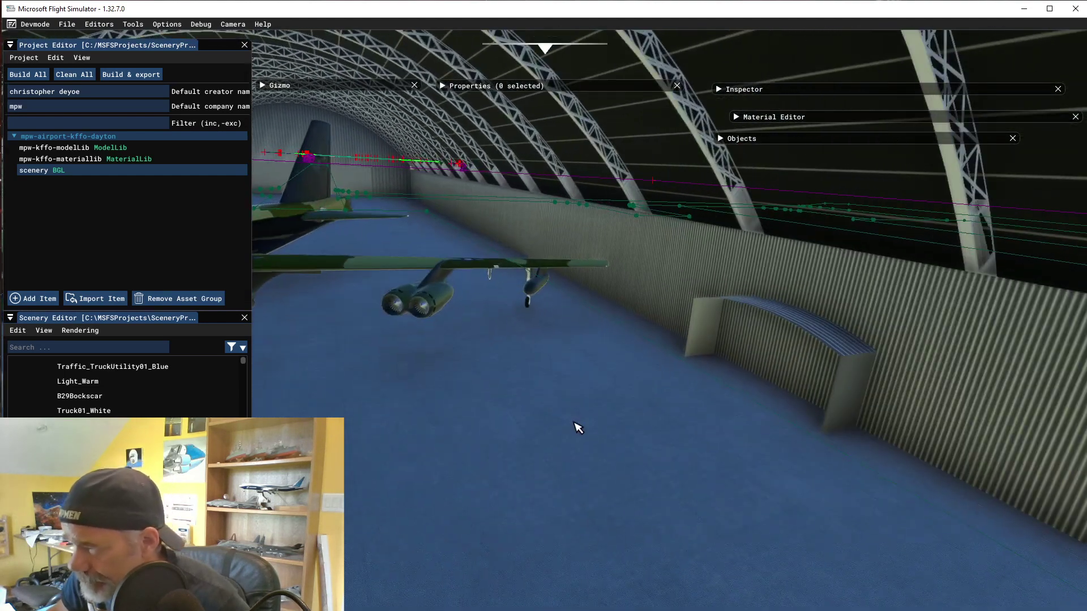
{"action": "key", "text": "a"}
{"action": "right_click_drag", "start_coordinate": [572, 421], "coordinate": [774, 415]}
{"action": "key", "text": "s"}
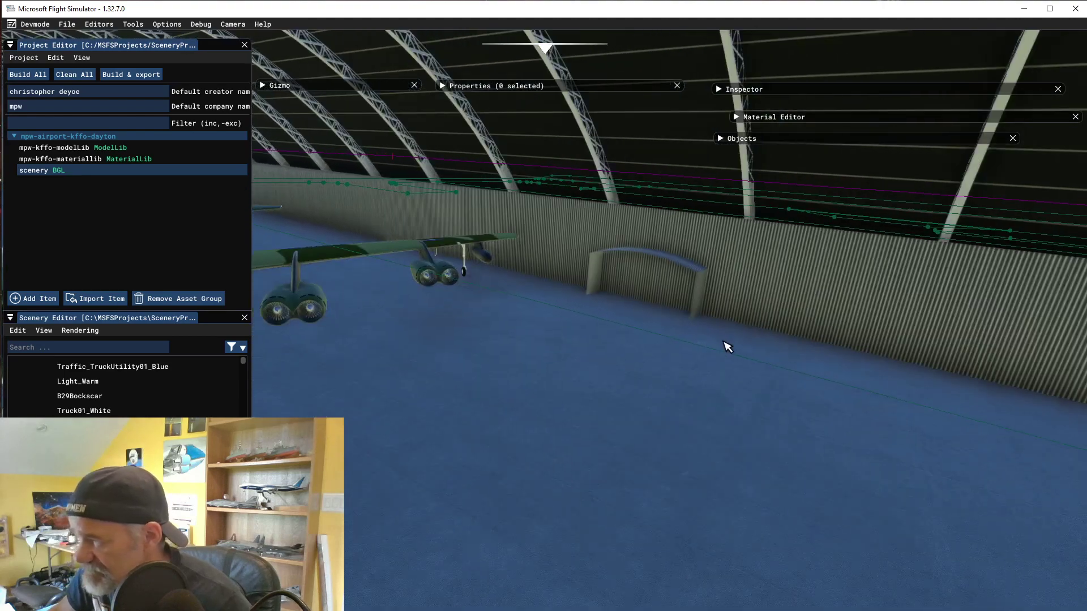
{"action": "right_click_drag", "start_coordinate": [647, 391], "coordinate": [757, 368]}
{"action": "key", "text": "a"}
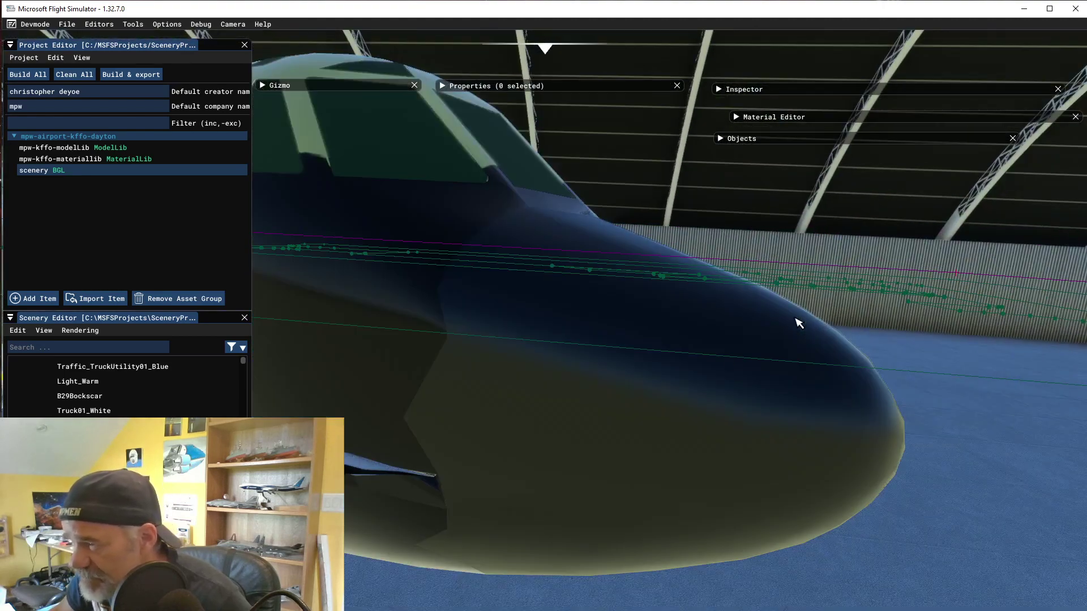
{"action": "key", "text": "w"}
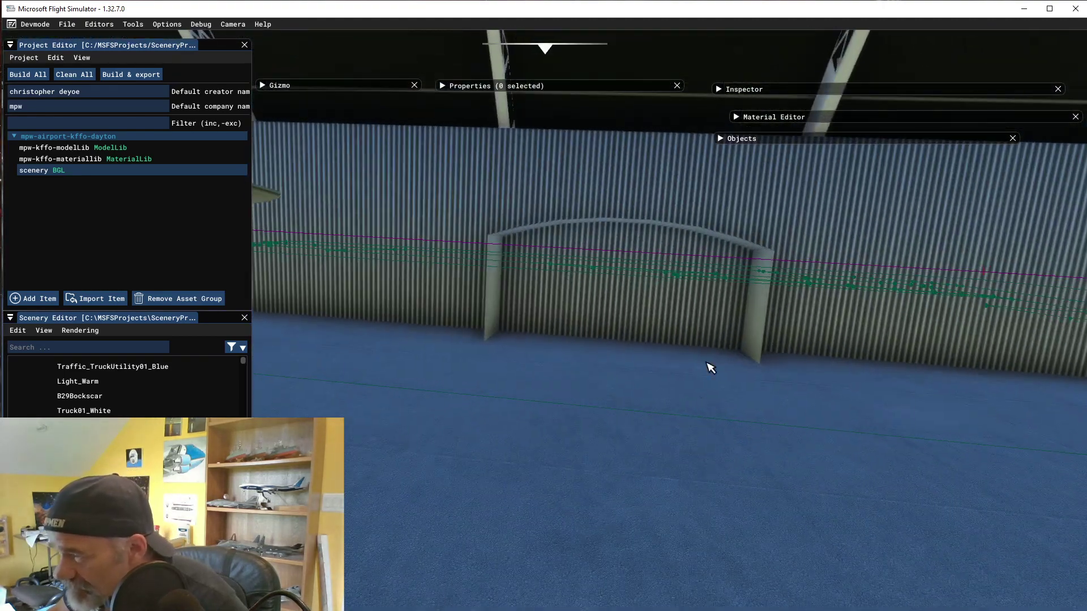
{"action": "key", "text": "w"}
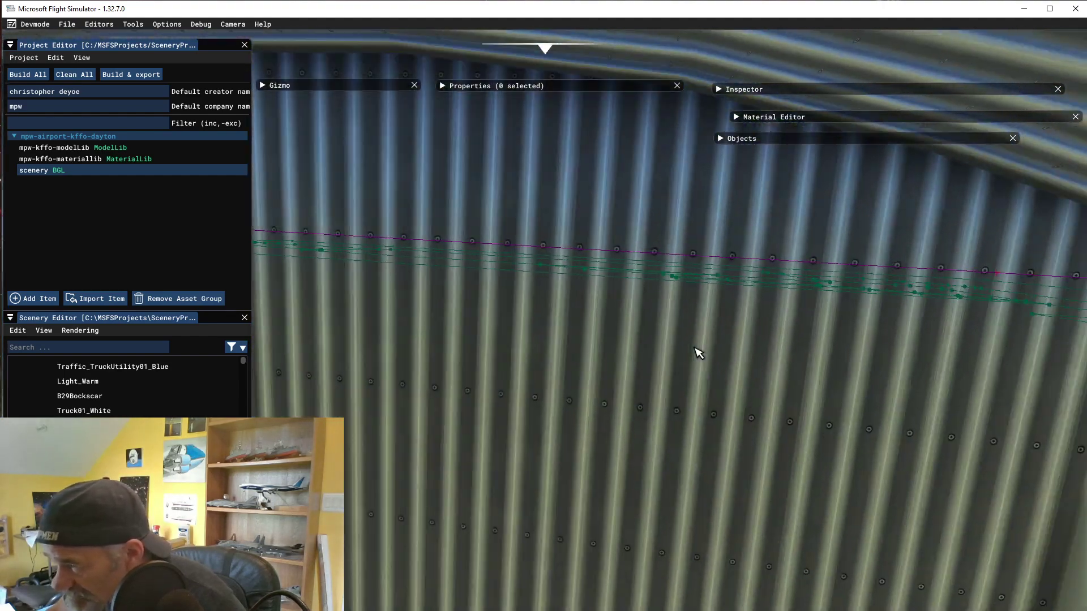
- Go through the arched connecting tunnel into the next hangar, examining the grassy floor and the roof gap at its end
{"action": "key", "text": "w"}
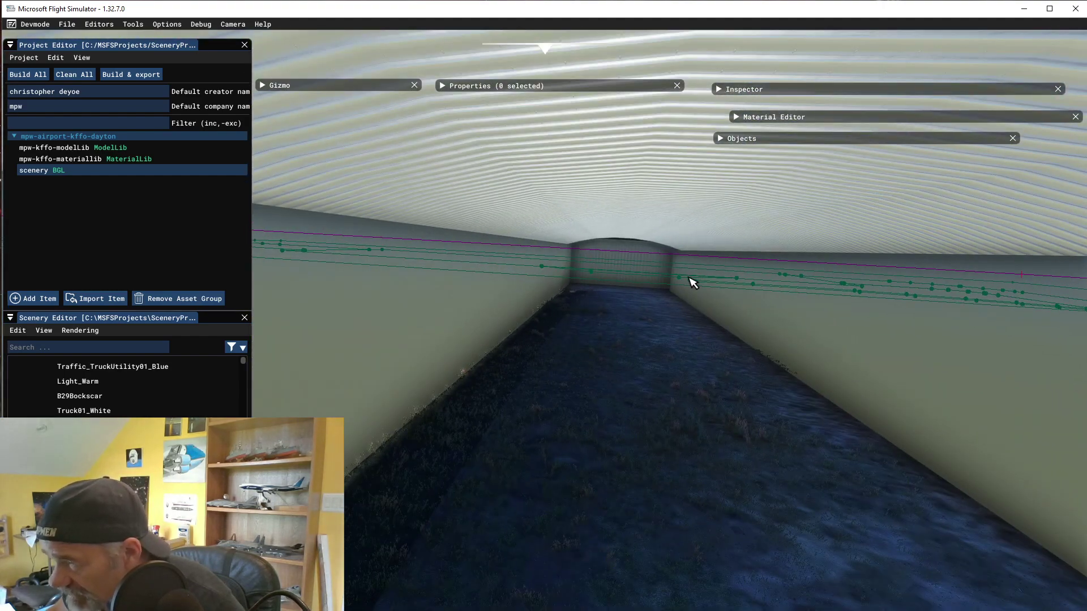
{"action": "key", "text": "w"}
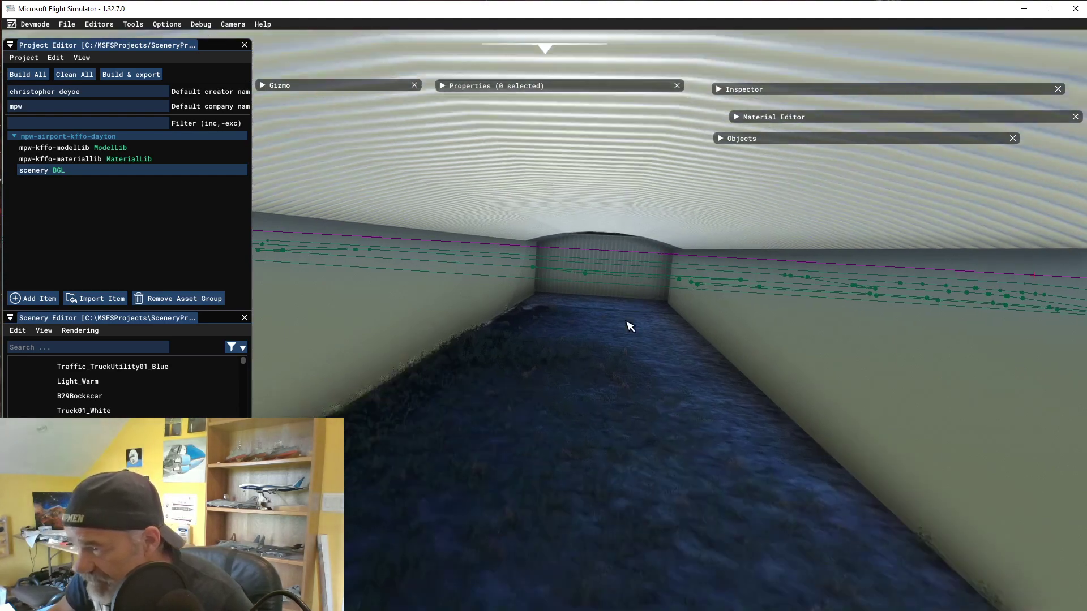
{"action": "key", "text": "w"}
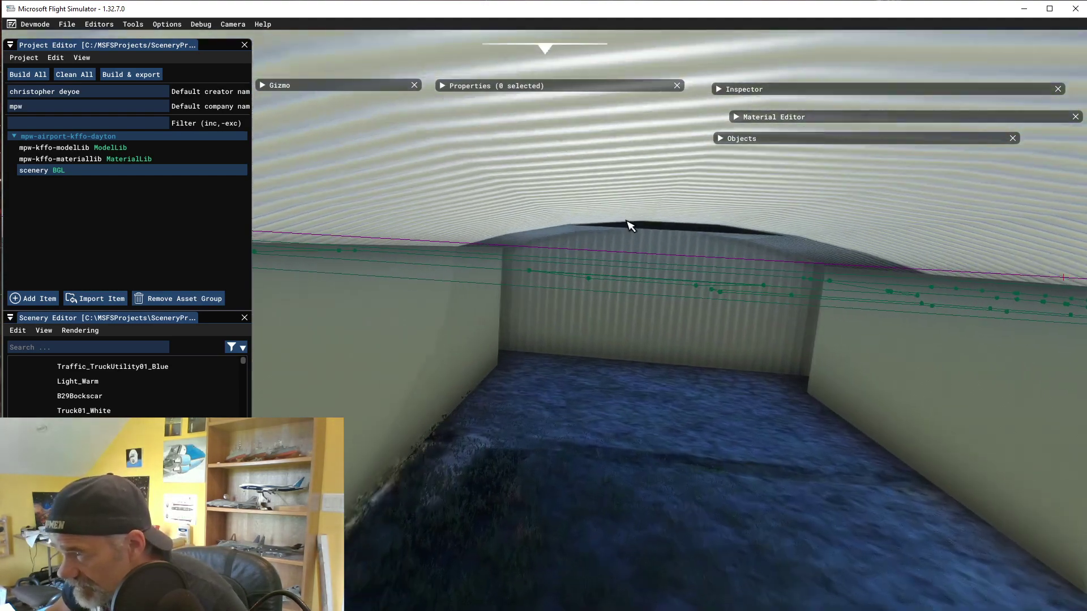
{"action": "key", "text": "w"}
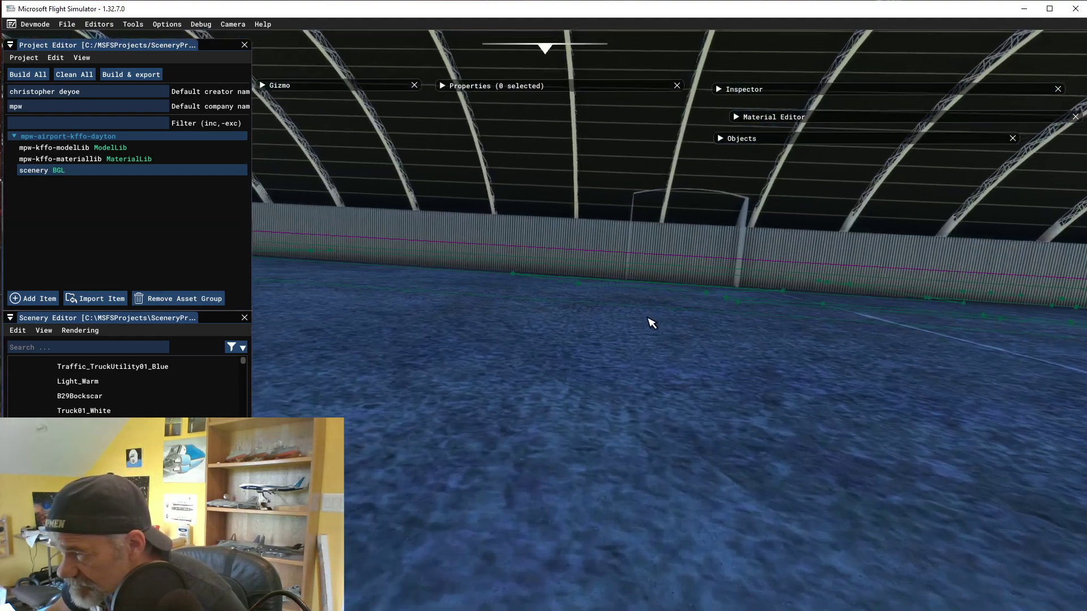
- Look around the empty hangar, examining its floor, the pale line across it, the doorway frame and both end walls
{"action": "key", "text": "w"}
{"action": "right_click_drag", "start_coordinate": [694, 306], "coordinate": [347, 308]}
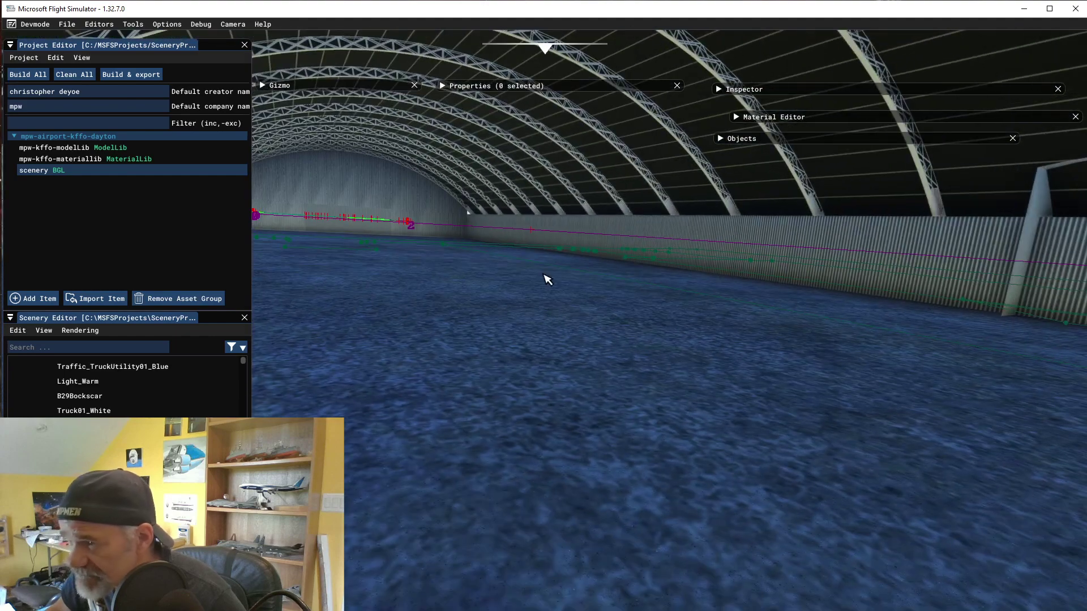
{"action": "right_click_drag", "start_coordinate": [546, 278], "coordinate": [778, 357]}
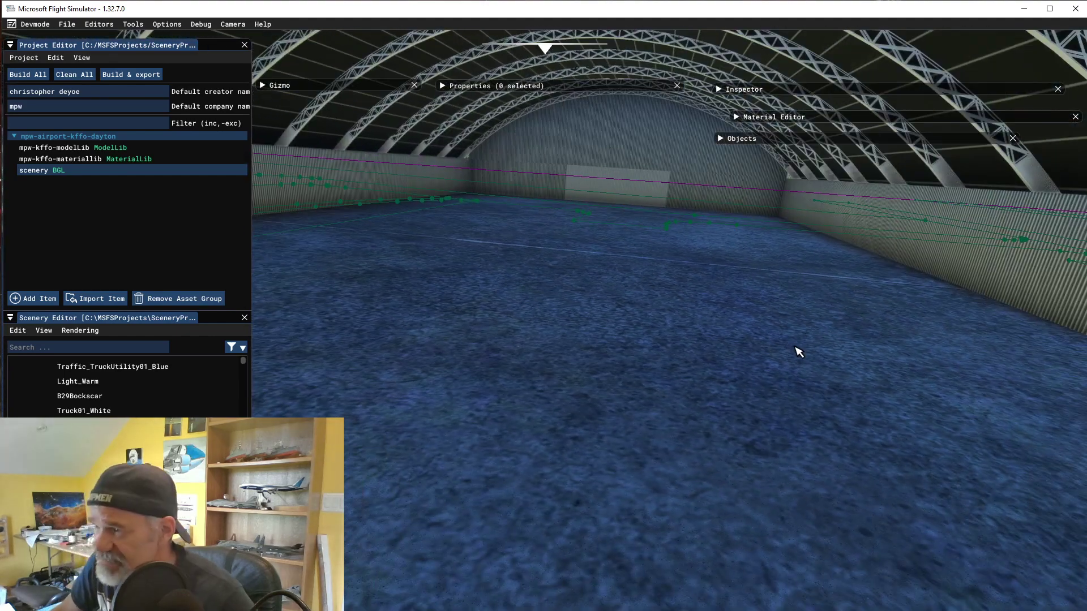
{"action": "right_click_drag", "start_coordinate": [564, 321], "coordinate": [463, 330]}
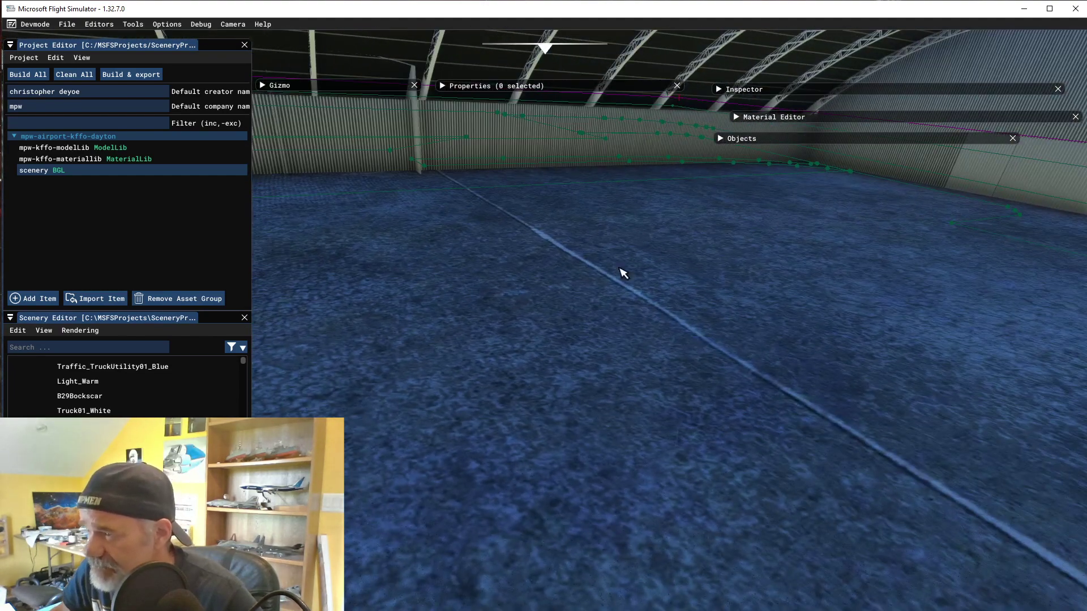
{"action": "mouse_move", "coordinate": [623, 274]}
{"action": "right_mouse_down"}
{"action": "mouse_move", "coordinate": [498, 369]}
{"action": "mouse_move", "coordinate": [340, 289]}
{"action": "mouse_move", "coordinate": [308, 297]}
{"action": "right_mouse_up"}
{"action": "mouse_move", "coordinate": [512, 329]}
{"action": "right_mouse_down"}
{"action": "mouse_move", "coordinate": [184, 252]}
{"action": "mouse_move", "coordinate": [219, 231]}
{"action": "right_mouse_up"}
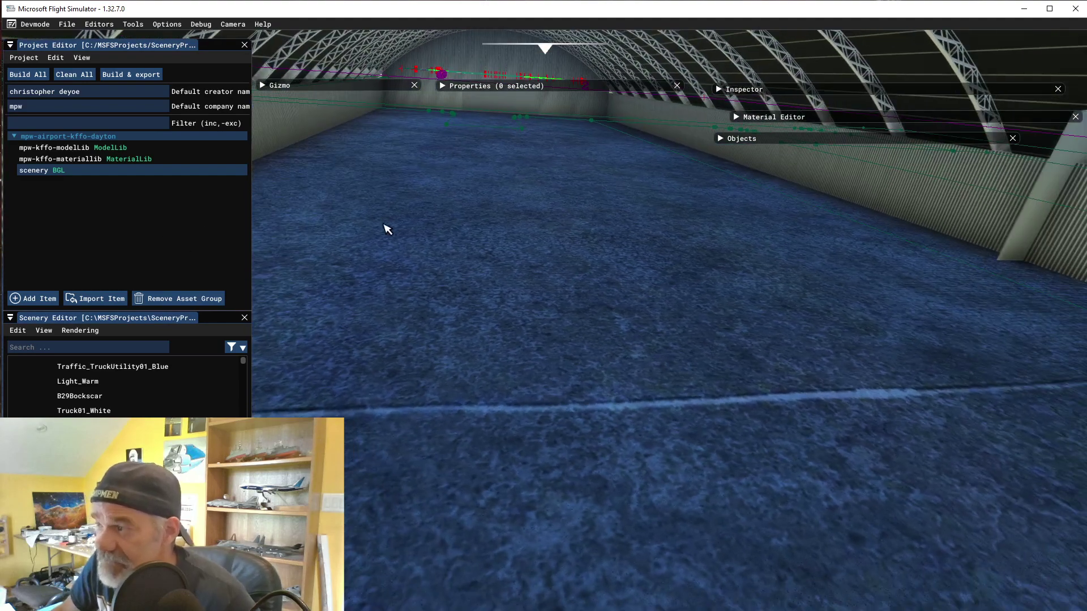
{"action": "right_click_drag", "start_coordinate": [385, 228], "coordinate": [1033, 293]}
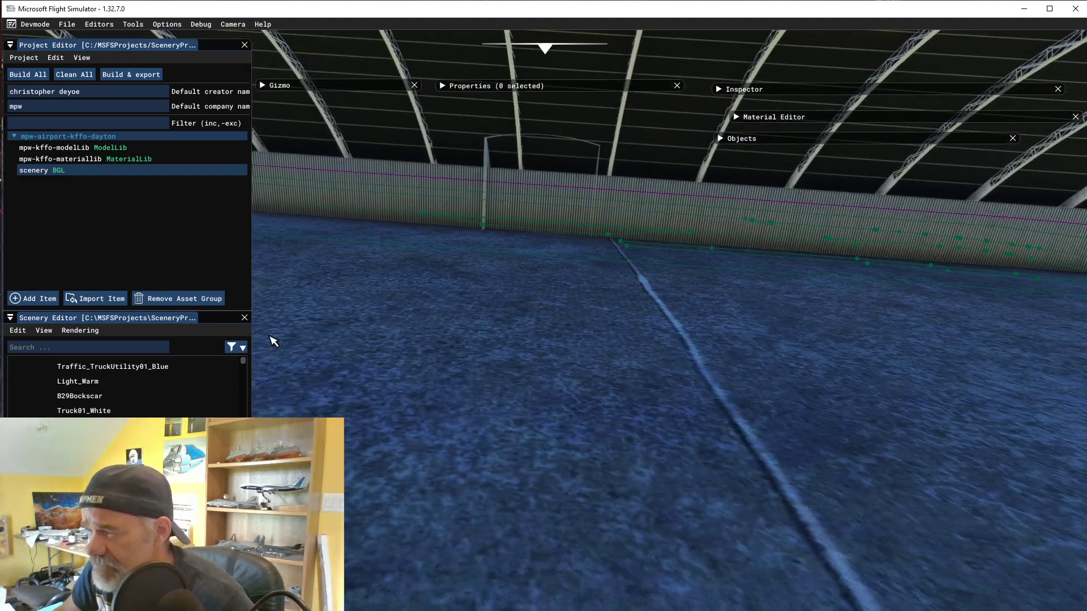
- Move to the round corrugated building and examine its grass floor and inner wall, plus its outer wall and open-rimmed top
{"action": "mouse_move", "coordinate": [606, 284]}
{"action": "left_mouse_down"}
{"action": "mouse_move", "coordinate": [549, 373]}
{"action": "mouse_move", "coordinate": [587, 486]}
{"action": "left_mouse_up"}
{"action": "left_click_drag", "start_coordinate": [604, 351], "coordinate": [583, 491]}
{"action": "mouse_move", "coordinate": [591, 317]}
{"action": "left_mouse_down"}
{"action": "mouse_move", "coordinate": [574, 408]}
{"action": "mouse_move", "coordinate": [589, 472]}
{"action": "left_mouse_up"}
{"action": "scroll", "coordinate": [585, 503], "scroll_direction": "up", "scroll_amount": 10}
{"action": "scroll", "coordinate": [593, 417], "scroll_direction": "down", "scroll_amount": 4}
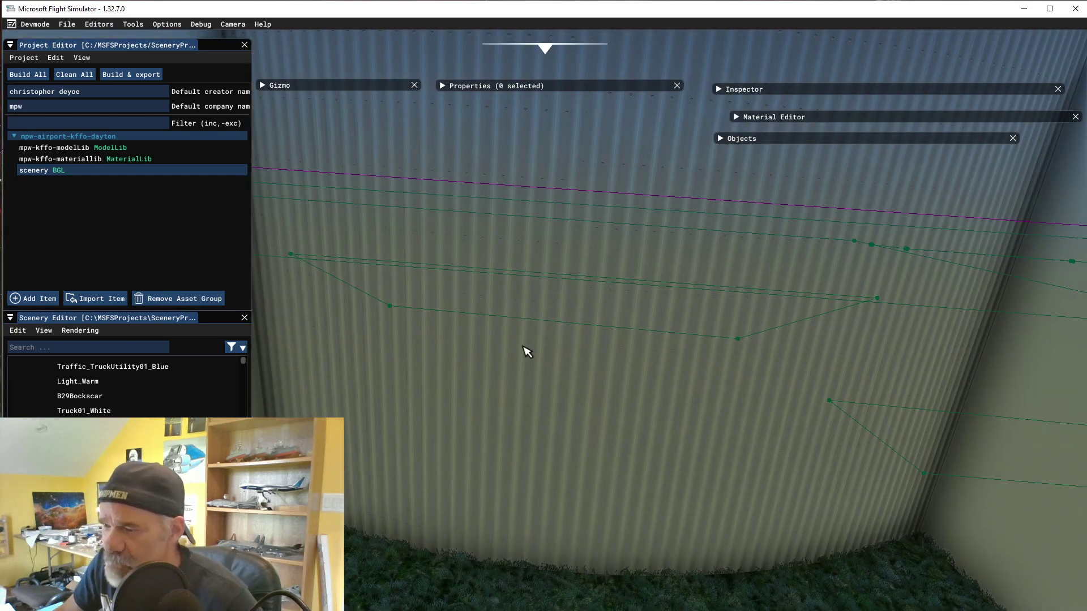
{"action": "left_click_drag", "start_coordinate": [608, 289], "coordinate": [617, 277]}
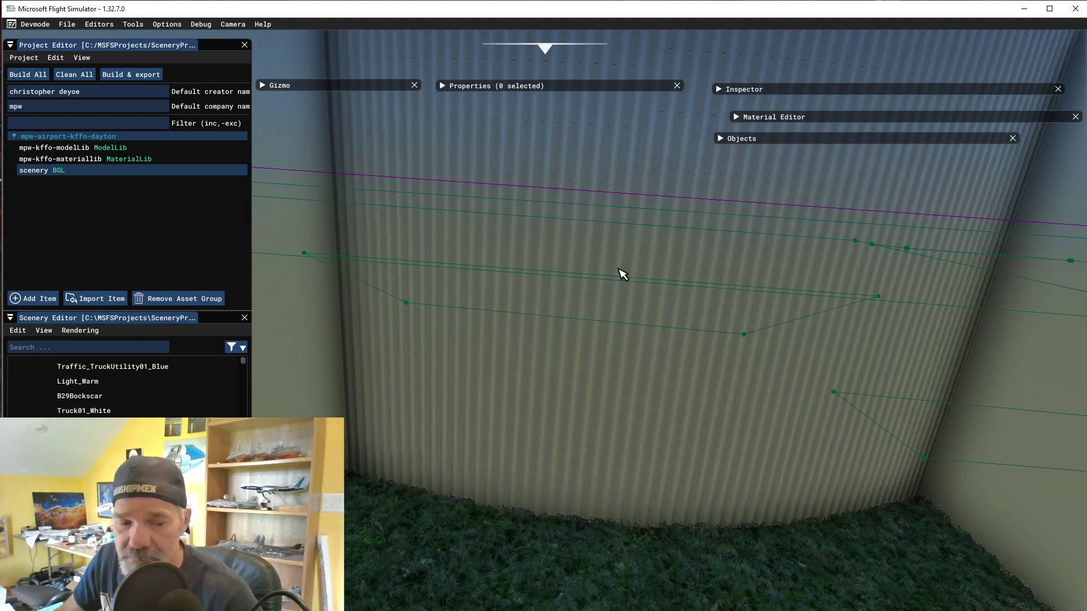
{"action": "key", "text": "r"}
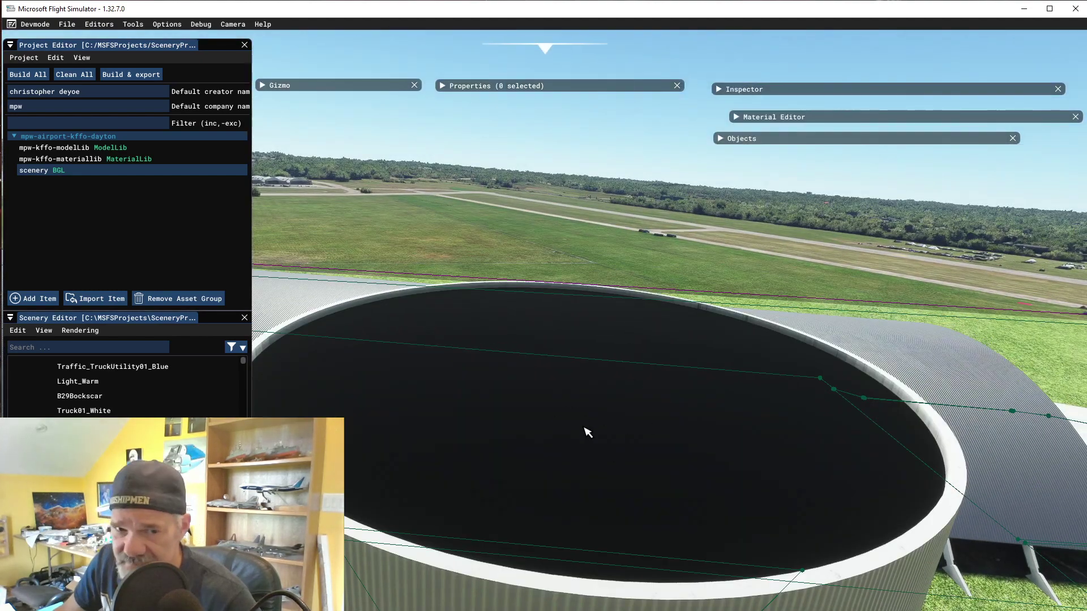
{"action": "key", "text": "f"}
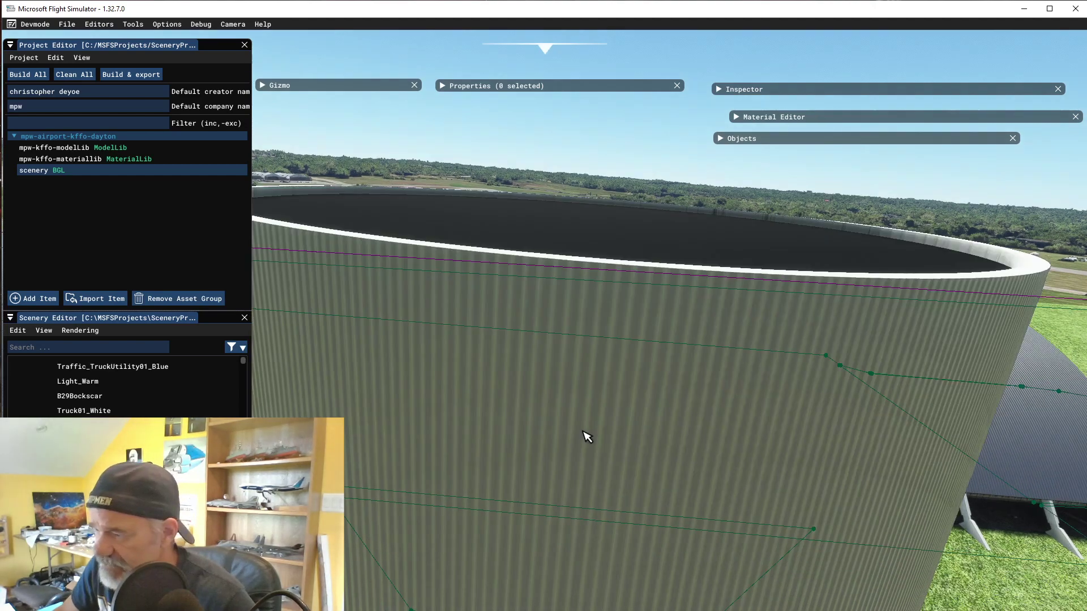
- Examine the inside of the round corrugated building, including its inner walls, grass floor and framed doorway
{"action": "key", "text": "f"}
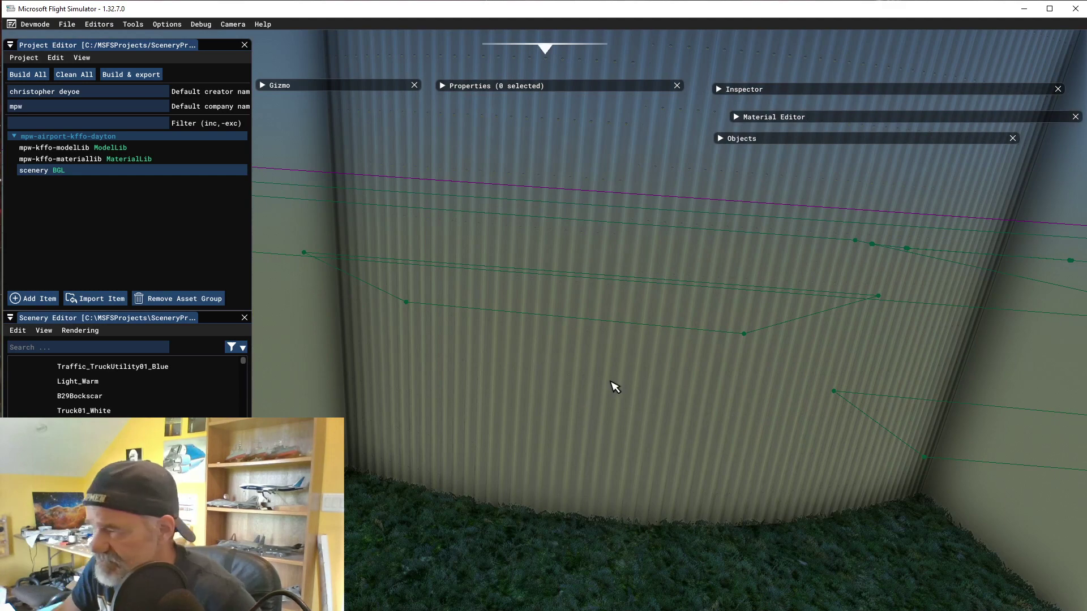
{"action": "key", "text": "w"}
{"action": "key", "text": "w"}
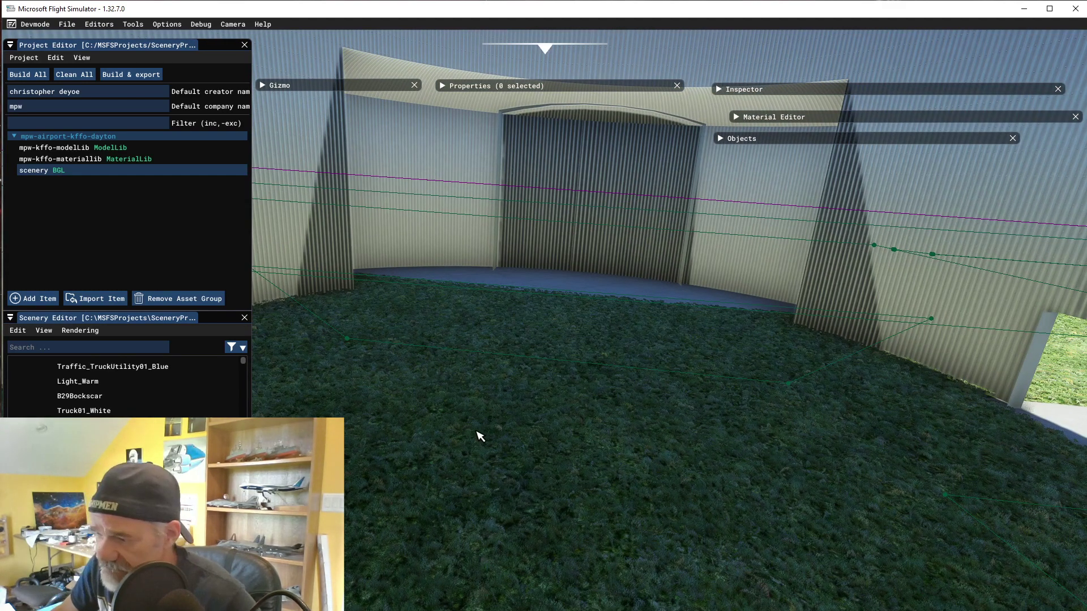
{"action": "key", "text": "d"}
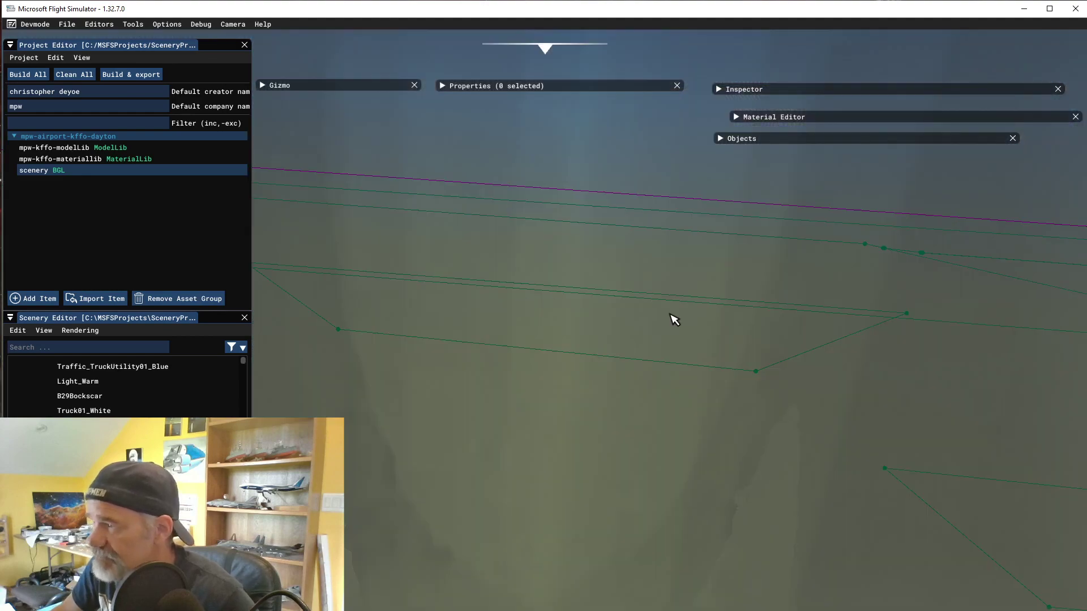
{"action": "key", "text": "w"}
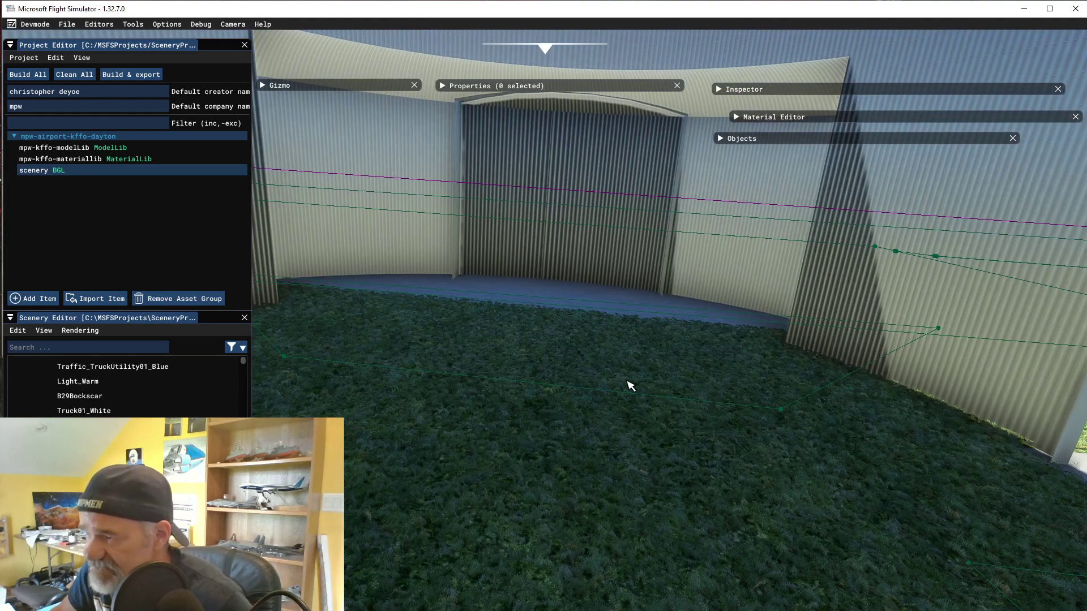
{"action": "key", "text": "w"}
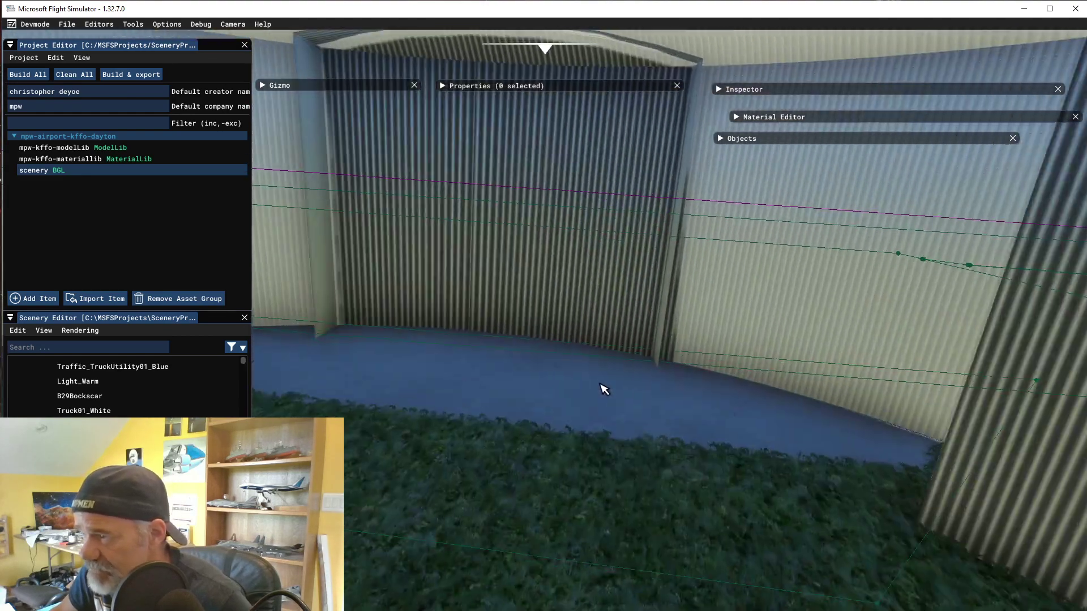
- Go through the round building's connecting passage into the adjoining empty hangar and look along its full length
{"action": "key", "text": "w"}
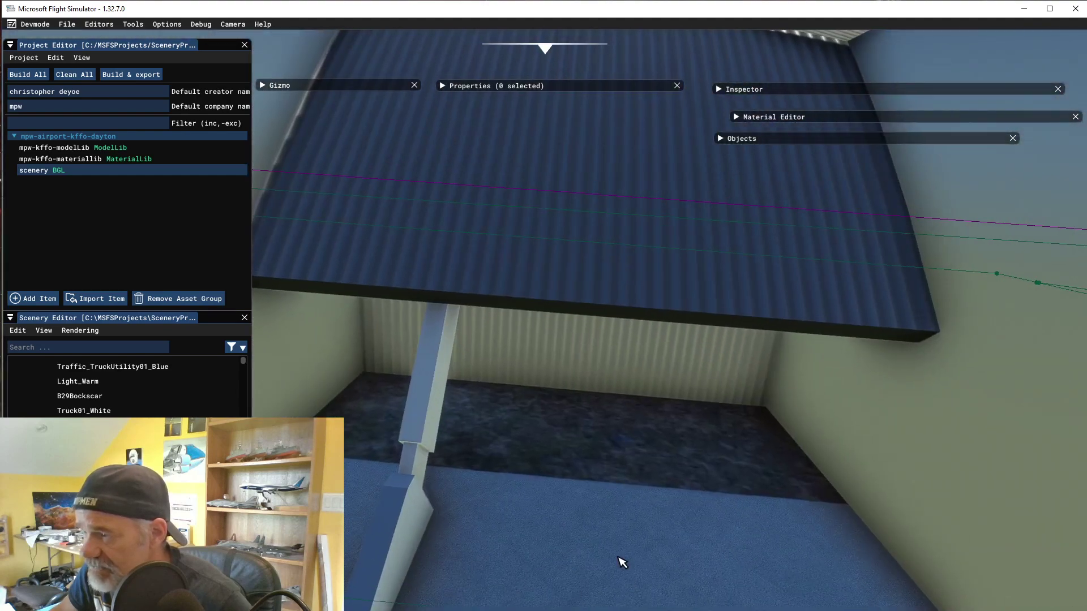
{"action": "key", "text": "w"}
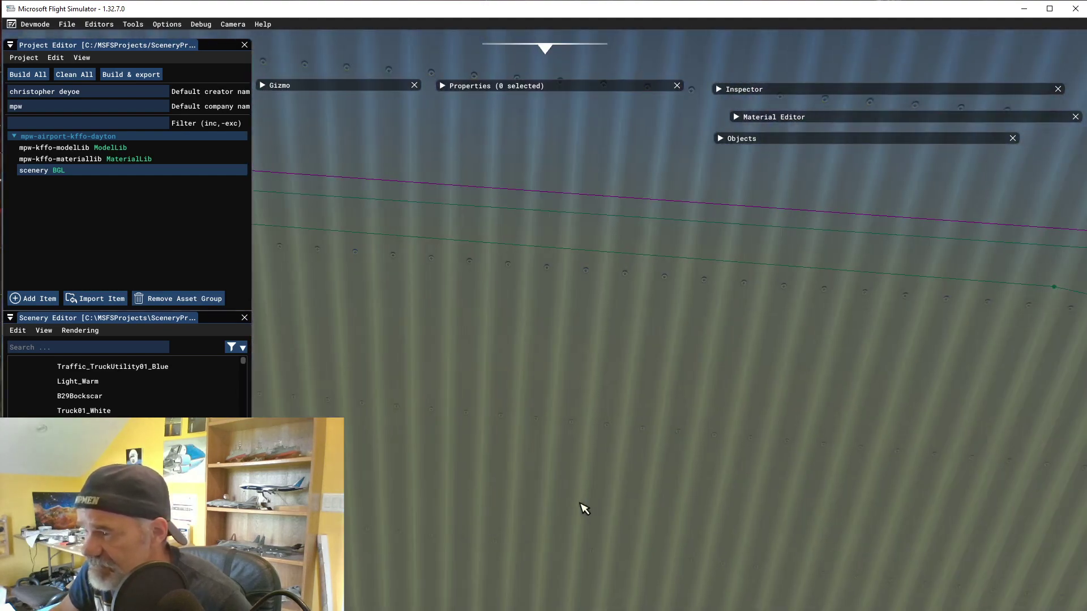
{"action": "key", "text": "w"}
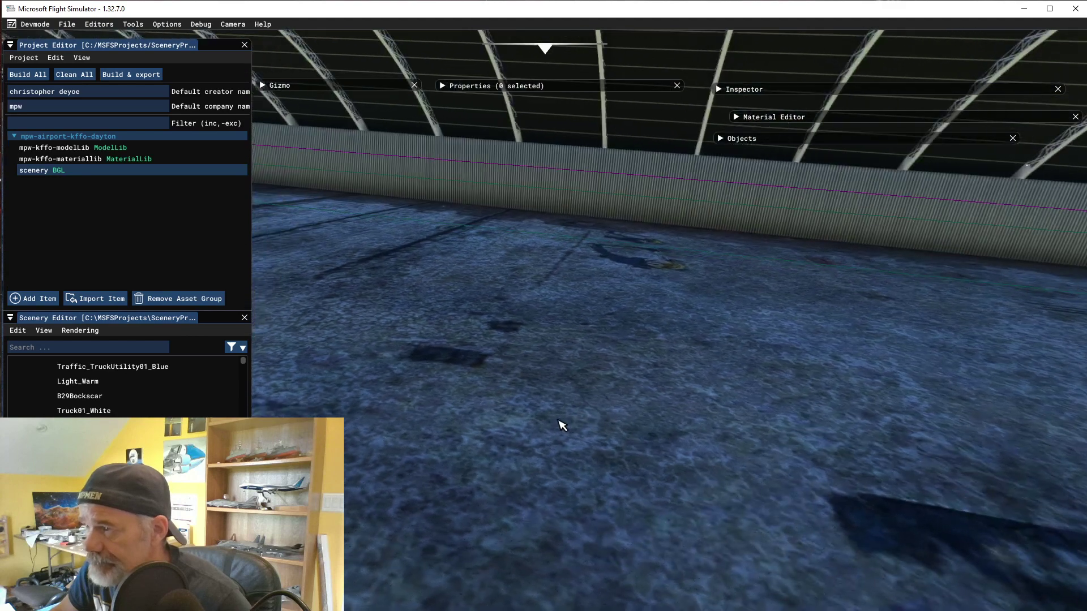
{"action": "right_click_drag", "start_coordinate": [562, 426], "coordinate": [320, 364]}
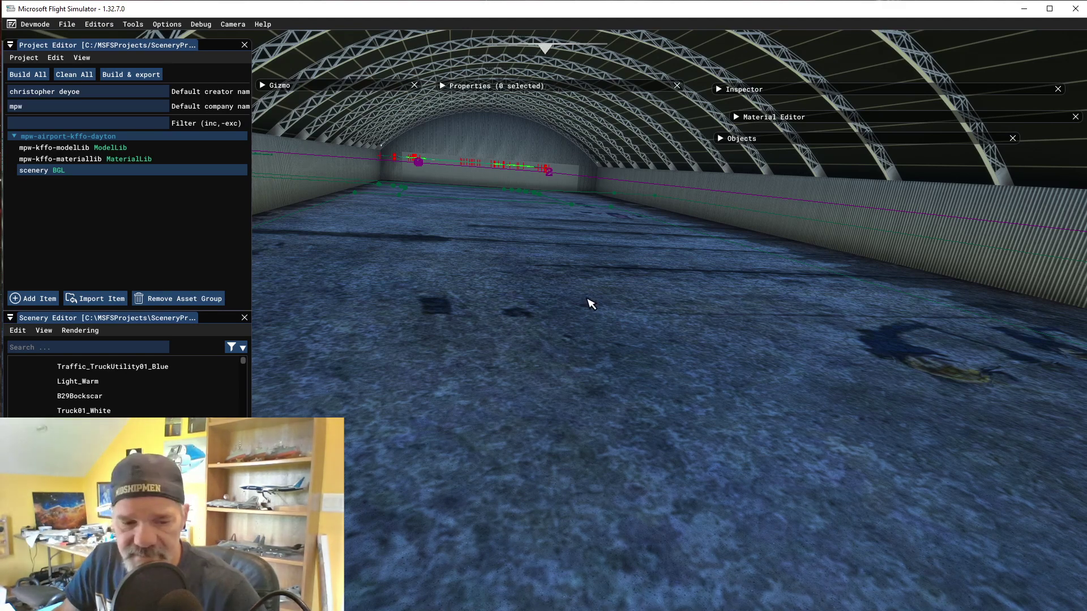
- Examine the empty hangar's curved roof from outside, plus its stained floor and arched trusses from inside
{"action": "key", "text": "r"}
{"action": "key", "text": "r"}
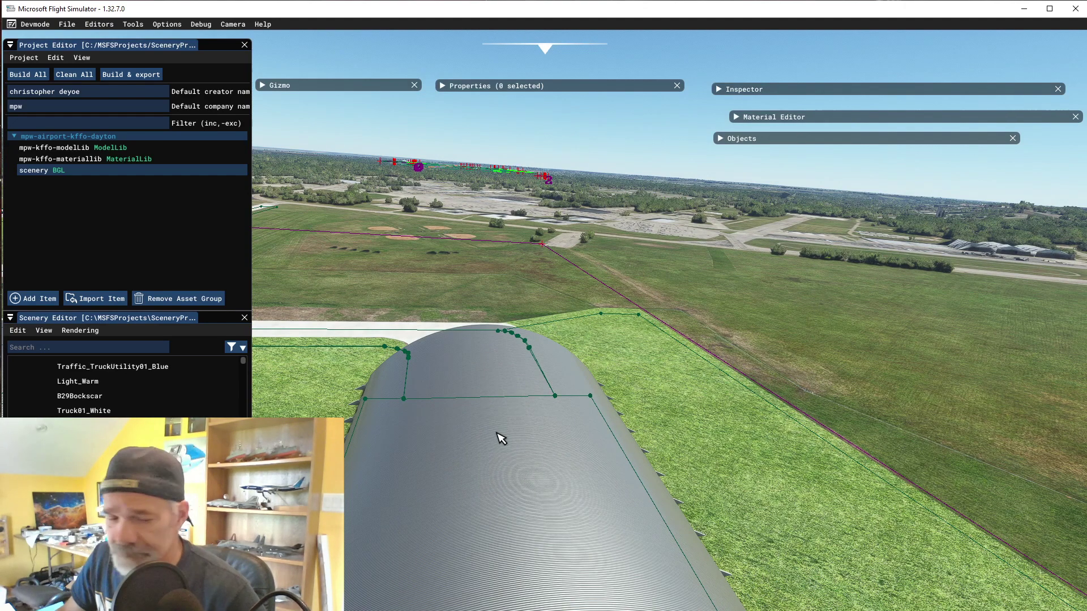
{"action": "key", "text": "f"}
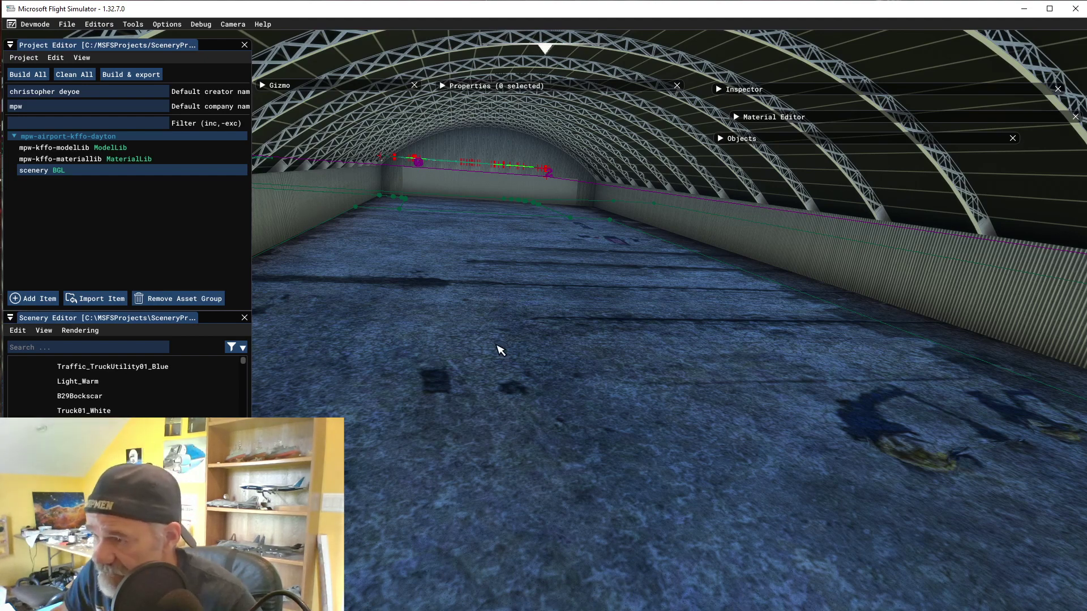
{"action": "key", "text": "f"}
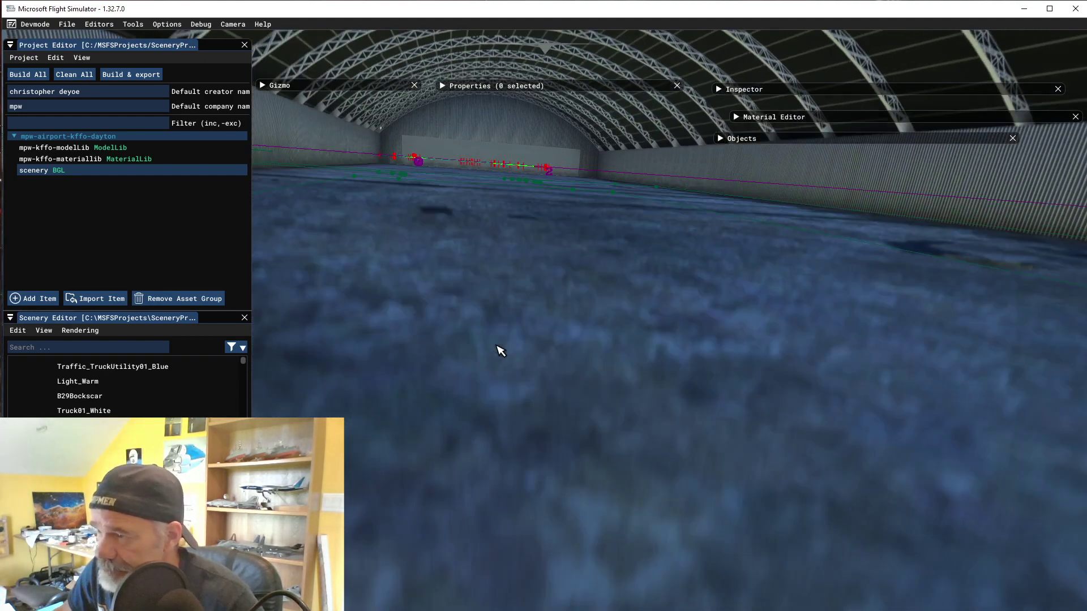
{"action": "key", "text": "r"}
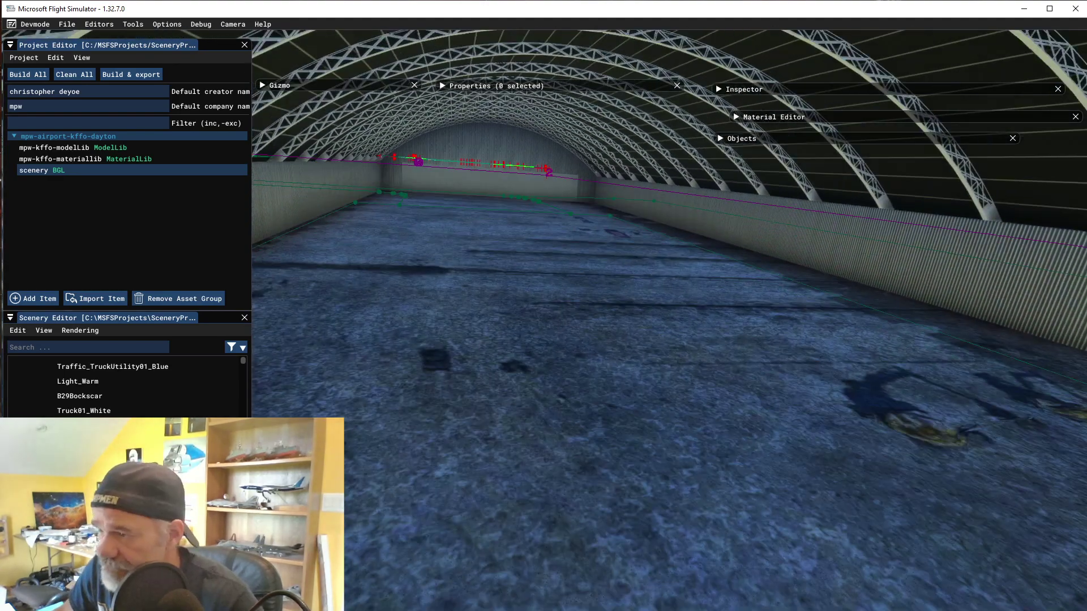
{"action": "key", "text": "r"}
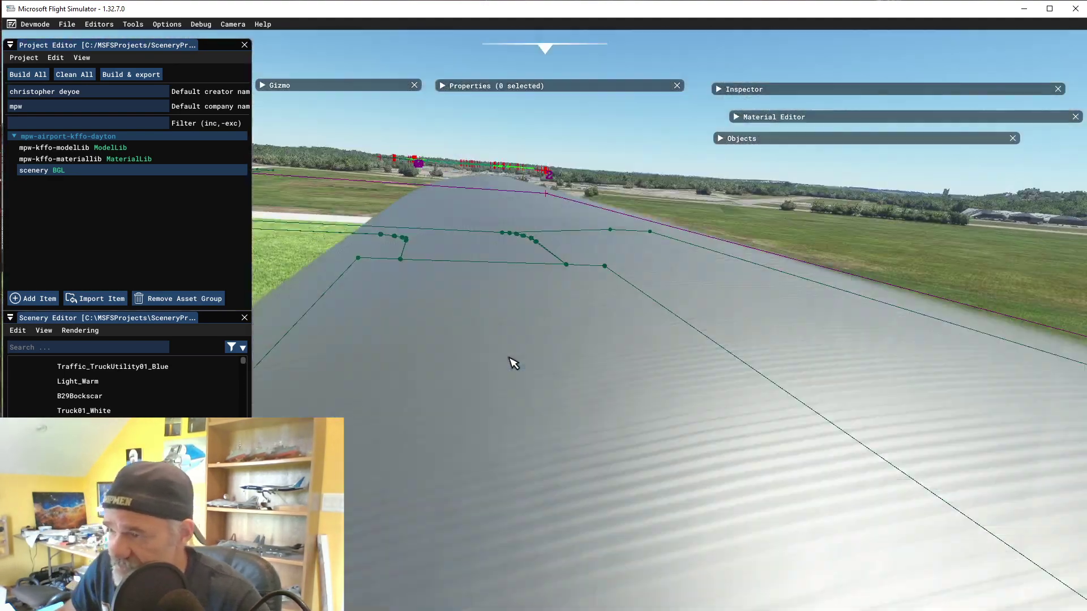
- Look over the end hangar from above, including its roof, the surrounding grass and the nearby round building
{"action": "key", "text": "r"}
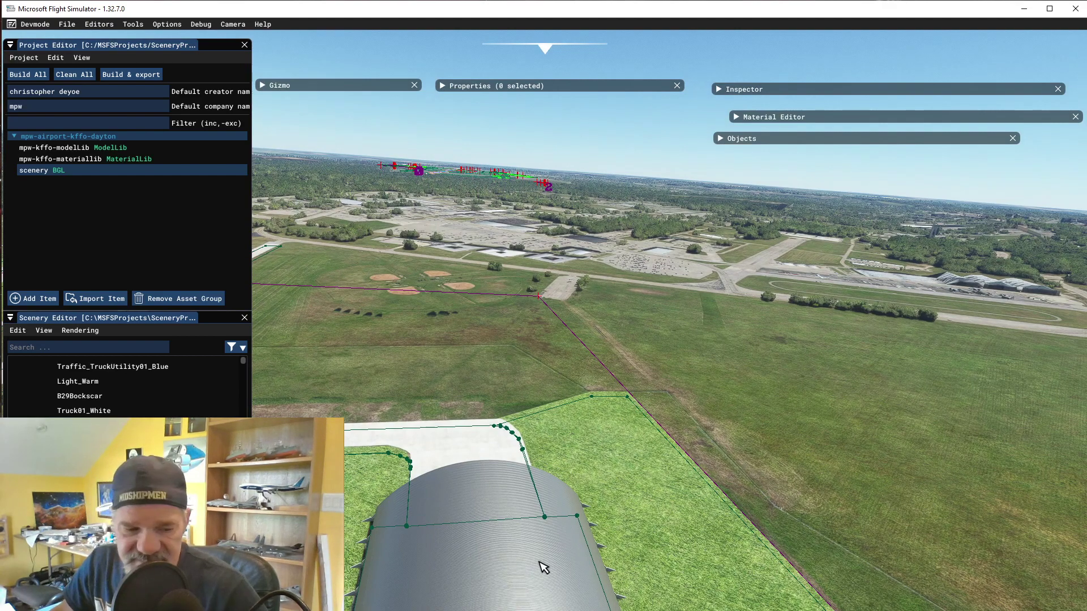
{"action": "key", "text": "s"}
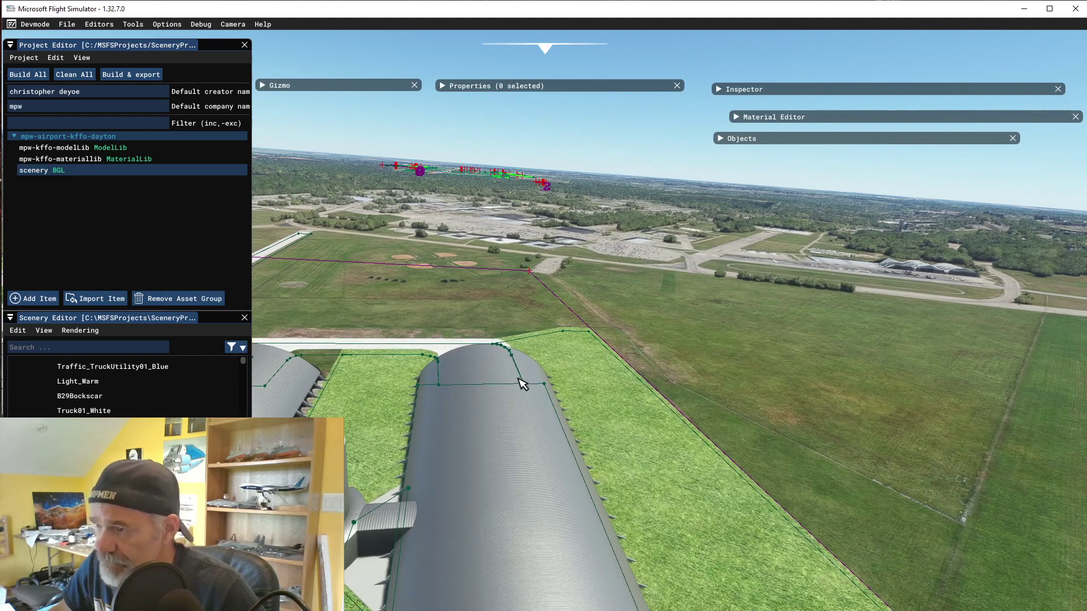
{"action": "key", "text": "d"}
{"action": "key", "text": "r"}
{"action": "key", "text": "d"}
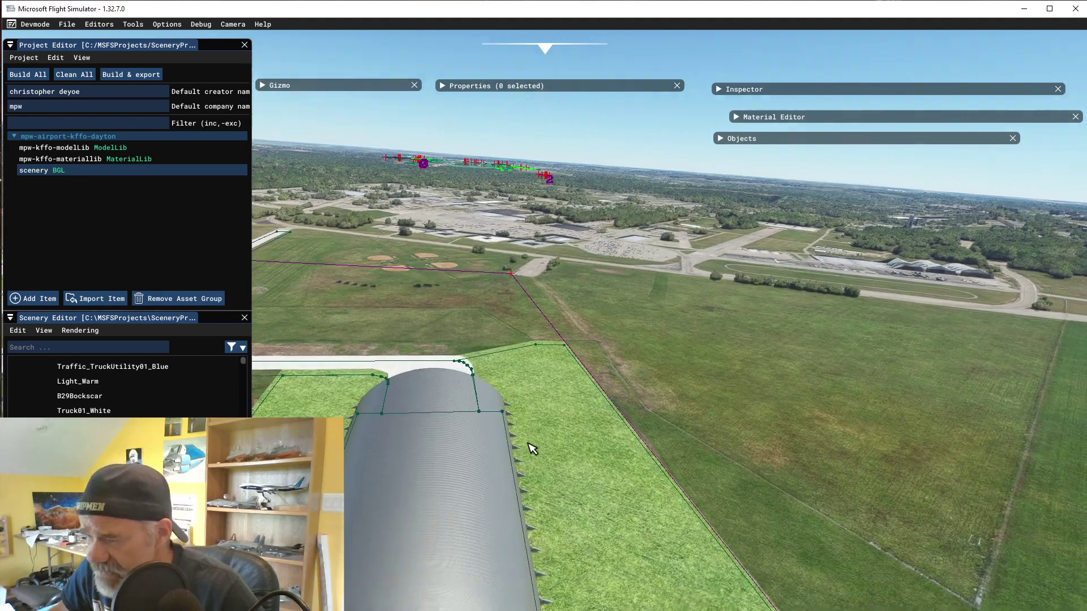
{"action": "right_click_drag", "start_coordinate": [530, 443], "coordinate": [437, 480]}
{"action": "key", "text": "a"}
{"action": "key", "text": "s"}
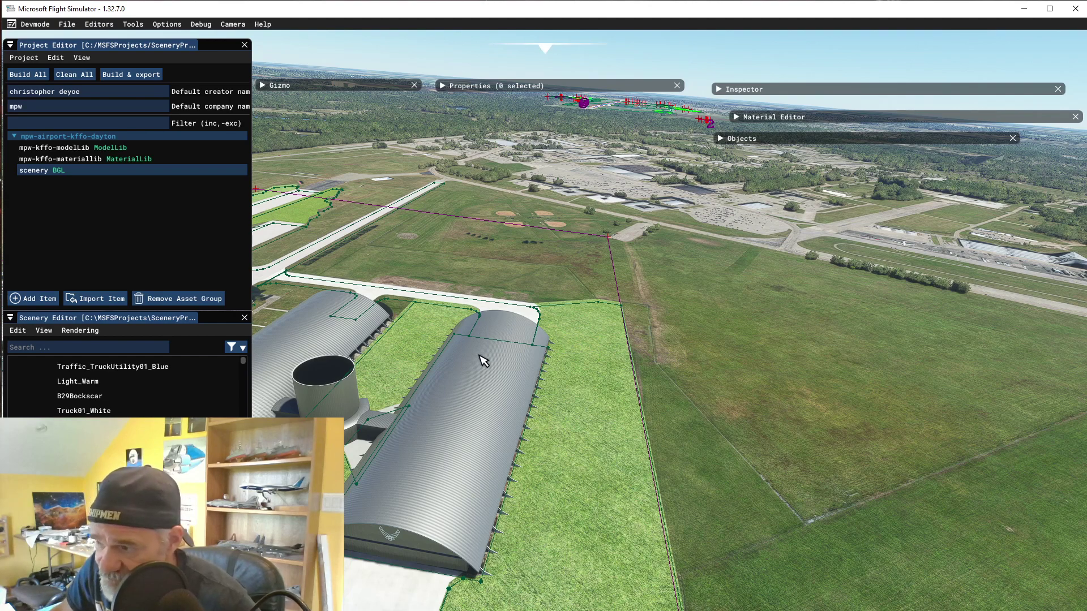
- Survey the whole row of hangars from the air, along with the aprons, connecting buildings and parked cars
{"action": "middle_click_drag", "start_coordinate": [478, 406], "coordinate": [555, 380]}
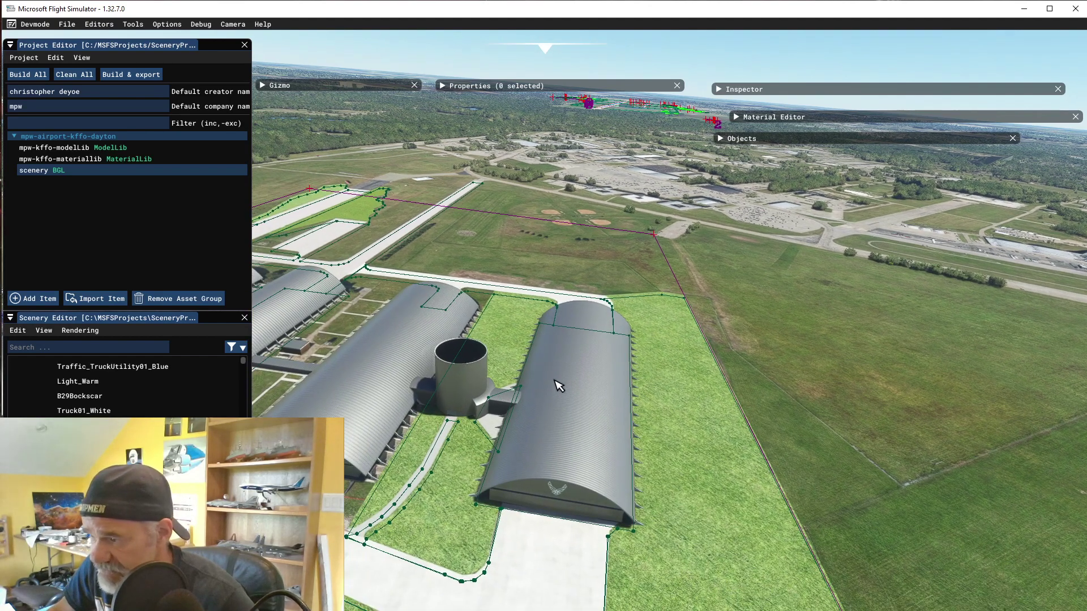
{"action": "middle_click_drag", "start_coordinate": [511, 437], "coordinate": [668, 527]}
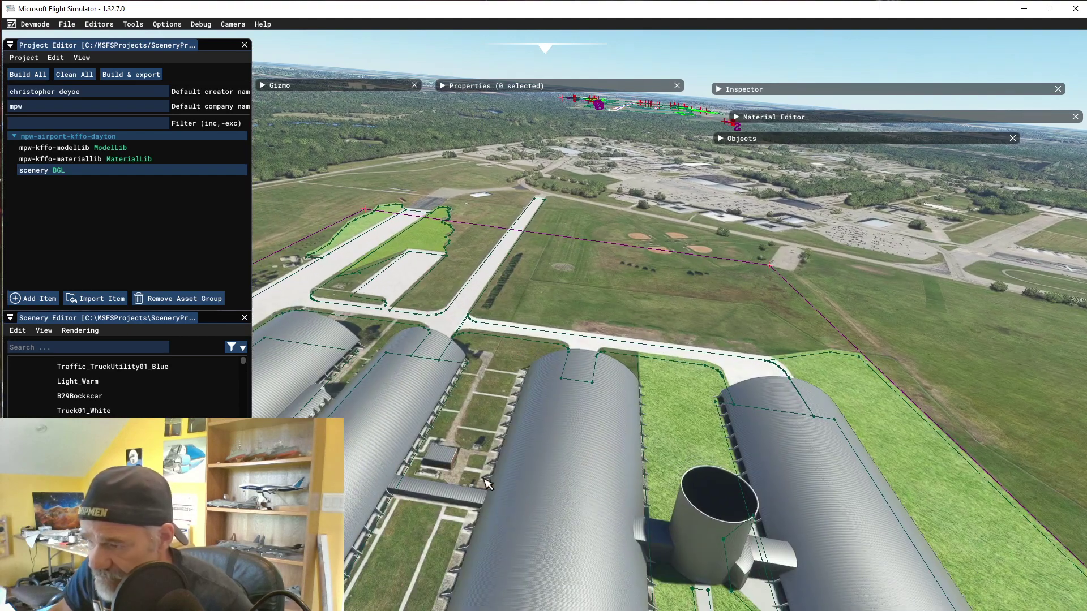
{"action": "middle_click_drag", "start_coordinate": [446, 471], "coordinate": [623, 503]}
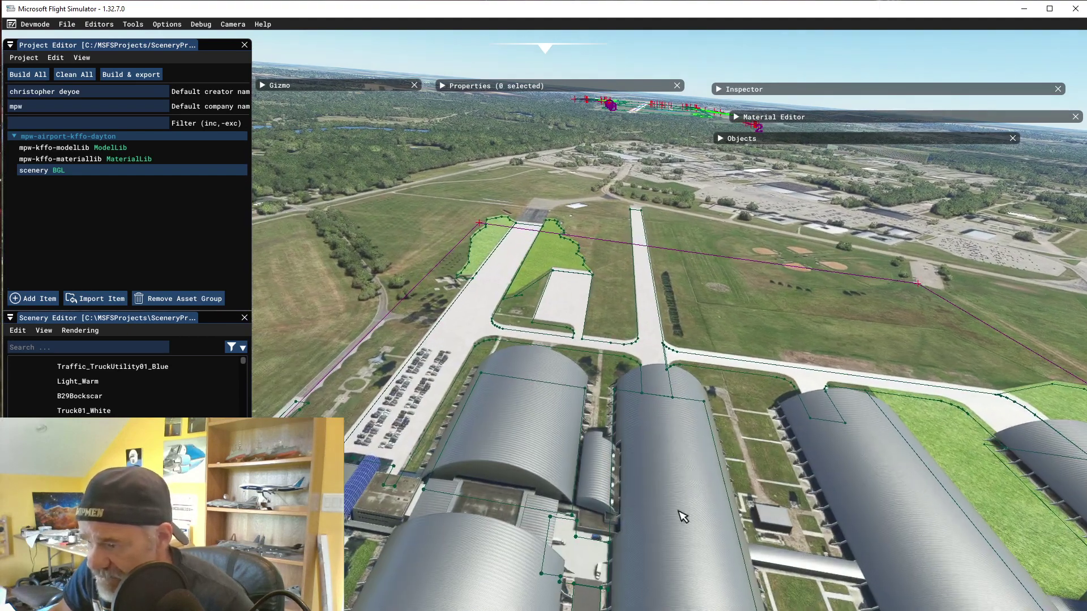
{"action": "right_click_drag", "start_coordinate": [680, 513], "coordinate": [680, 540]}
{"action": "middle_click_drag", "start_coordinate": [398, 478], "coordinate": [526, 558]}
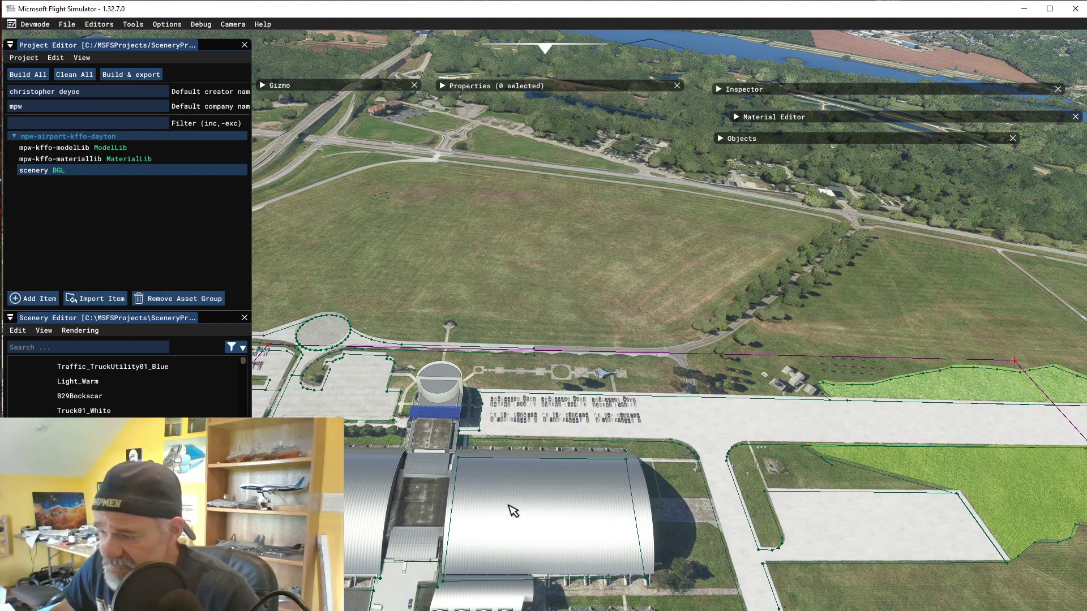
- Look over the car park and memorial path outside, and descend into the hangar holding the four-engine bomber
{"action": "key", "text": "w"}
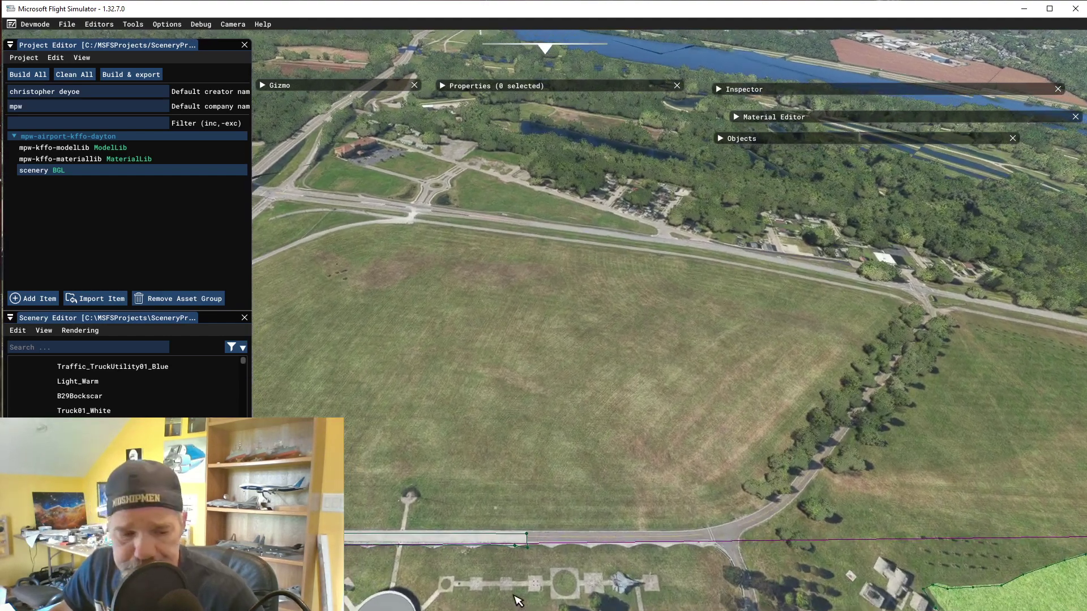
{"action": "key", "text": "s"}
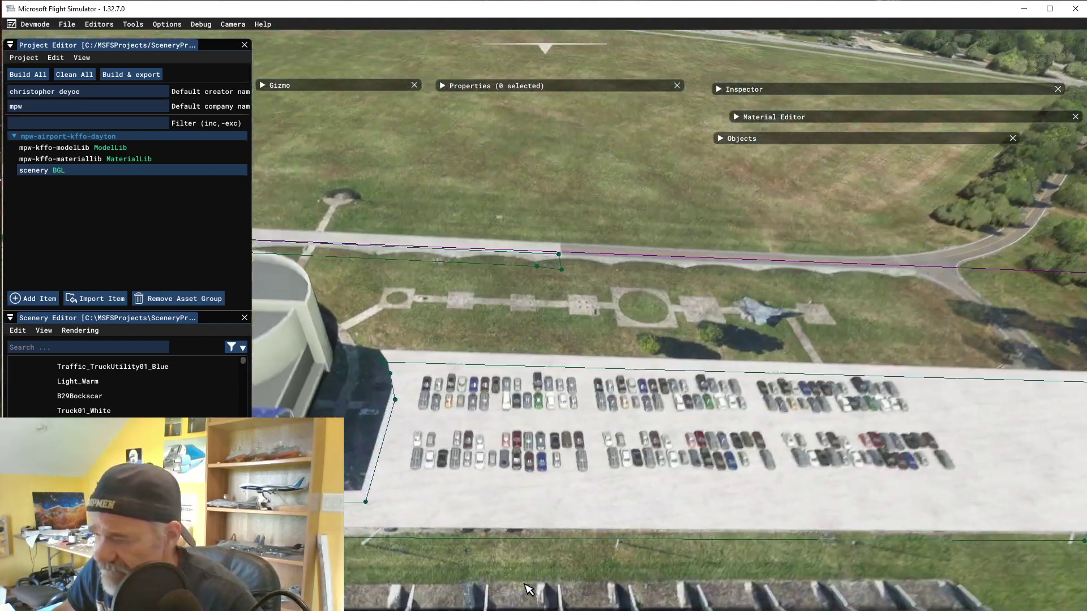
{"action": "key", "text": "f"}
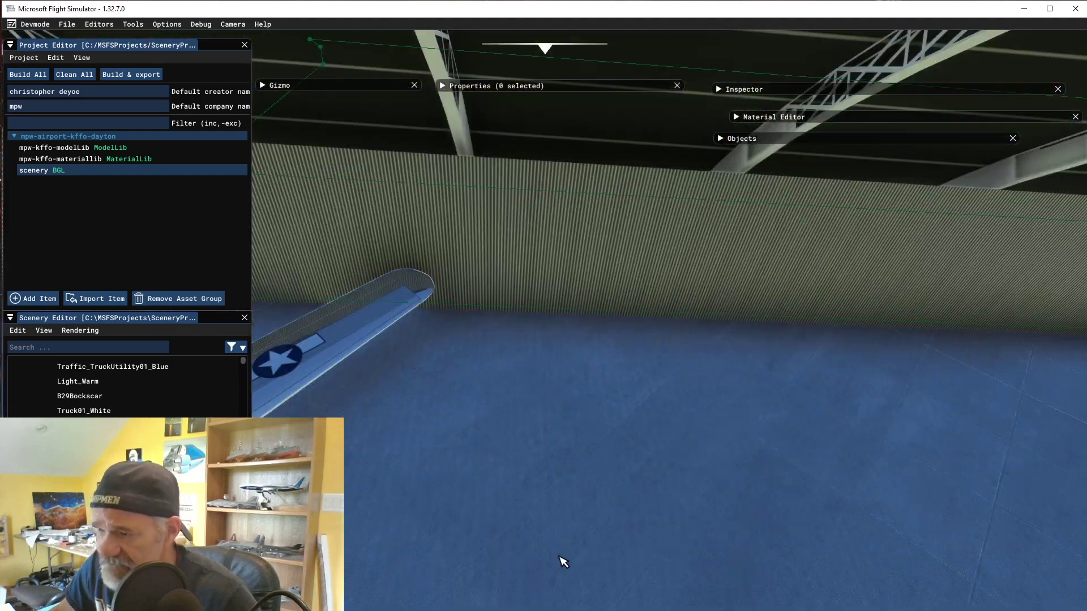
{"action": "right_click_drag", "start_coordinate": [744, 531], "coordinate": [674, 406]}
{"action": "key", "text": "s"}
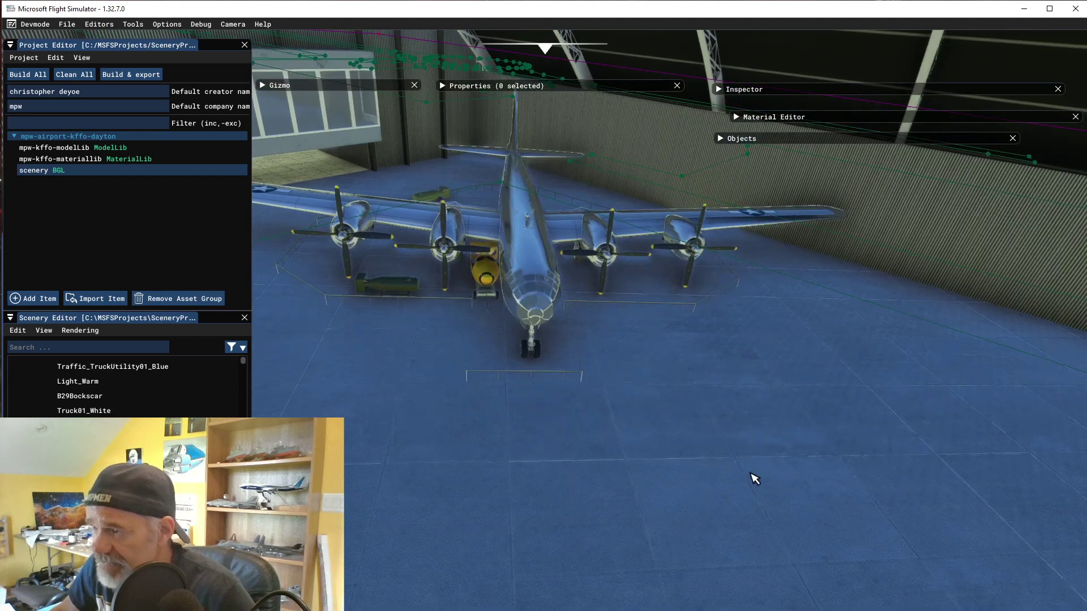
- Circle back from the four-engine bomber to view it together with the hangar floor and the end wall's openings
{"action": "key", "text": "d"}
{"action": "right_click_drag", "start_coordinate": [752, 478], "coordinate": [475, 440]}
{"action": "key", "text": "s"}
{"action": "right_click_drag", "start_coordinate": [515, 494], "coordinate": [565, 415]}
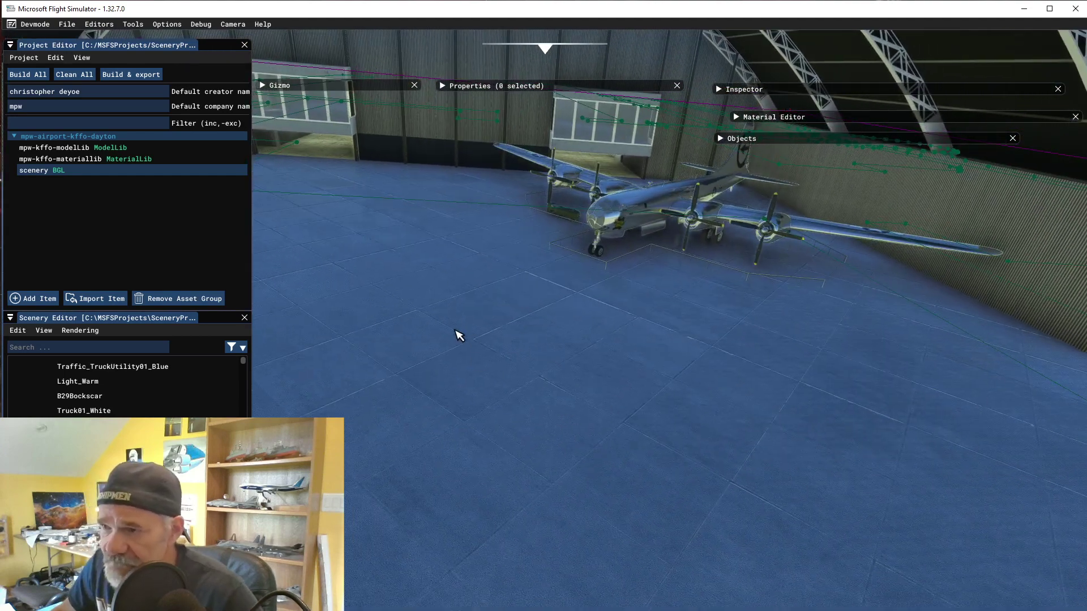
{"action": "key", "text": "a"}
{"action": "right_click_drag", "start_coordinate": [396, 327], "coordinate": [473, 279]}
{"action": "key", "text": "s"}
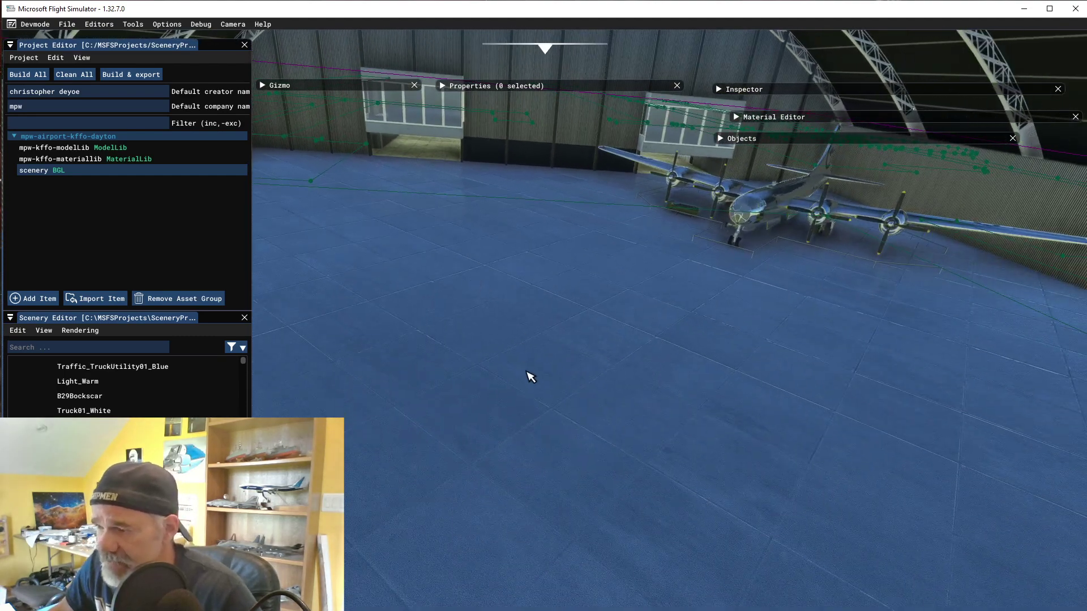
- Approach the hangar's end wall and examine its two glazed openings beside the bomber
{"action": "right_click_drag", "start_coordinate": [529, 376], "coordinate": [624, 436]}
{"action": "key", "text": "w"}
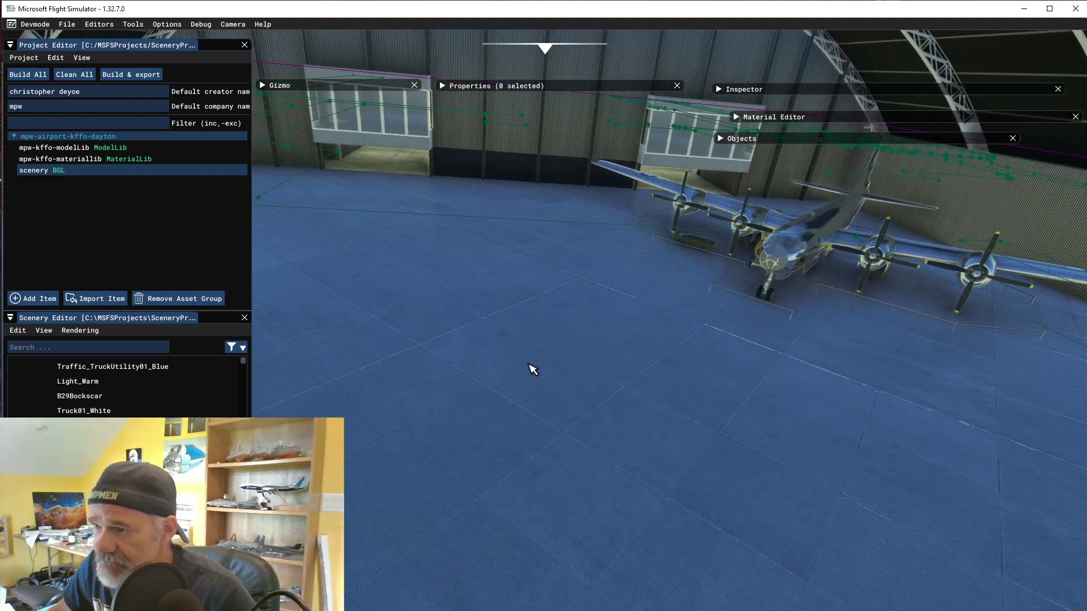
{"action": "right_click_drag", "start_coordinate": [529, 364], "coordinate": [526, 311]}
{"action": "key", "text": "w"}
{"action": "right_click_drag", "start_coordinate": [412, 220], "coordinate": [444, 253]}
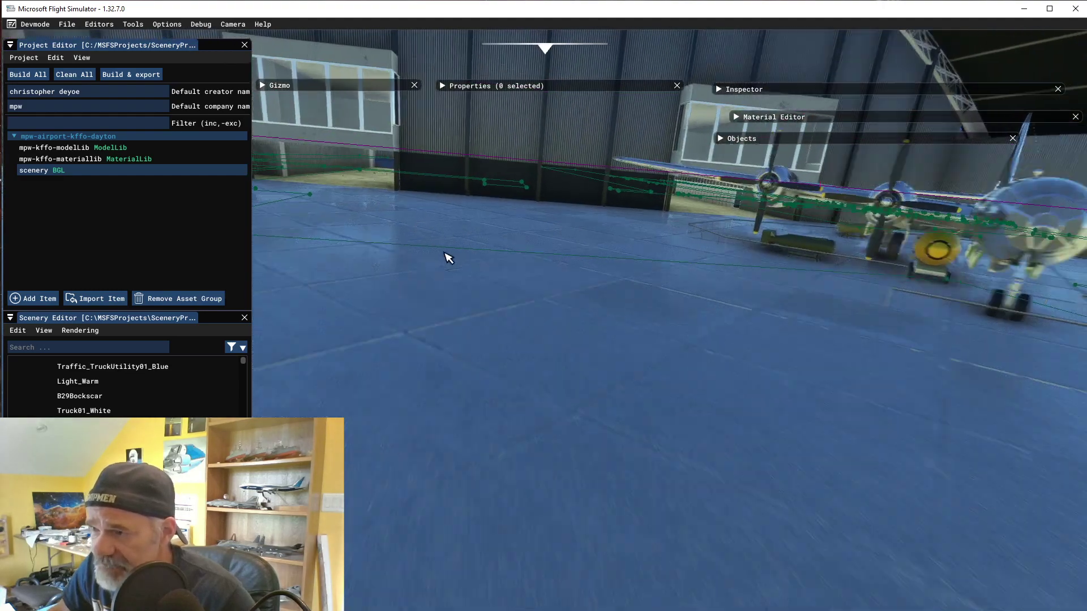
- Enter the connecting corridor and examine its tiled floor, grass patches, walls and upper windows
{"action": "middle_click_drag", "start_coordinate": [444, 253], "coordinate": [522, 607]}
{"action": "middle_click_drag", "start_coordinate": [458, 300], "coordinate": [408, 408]}
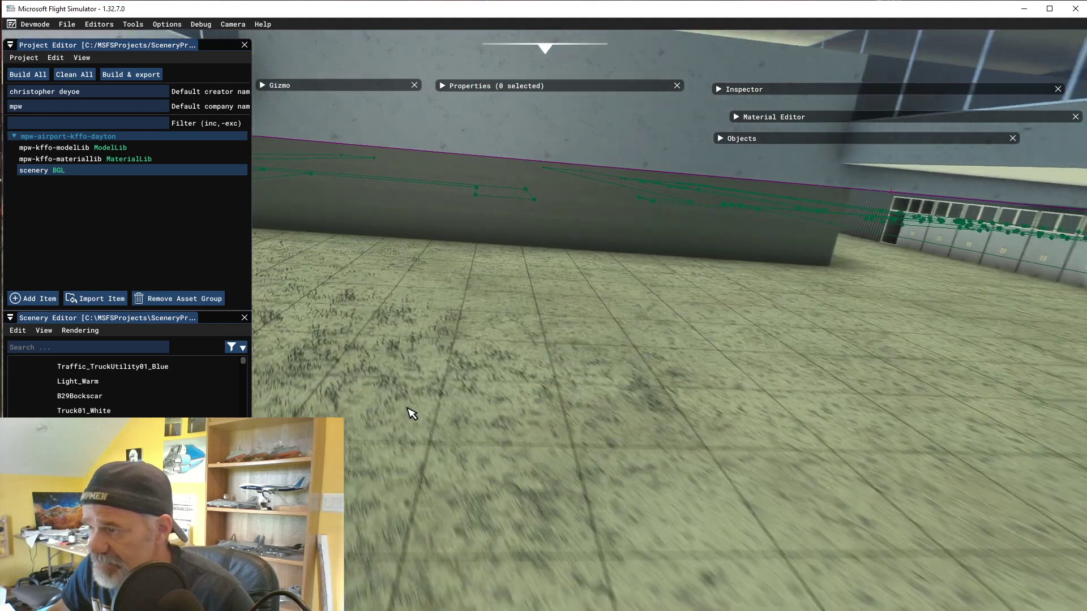
{"action": "right_click_drag", "start_coordinate": [775, 410], "coordinate": [235, 381]}
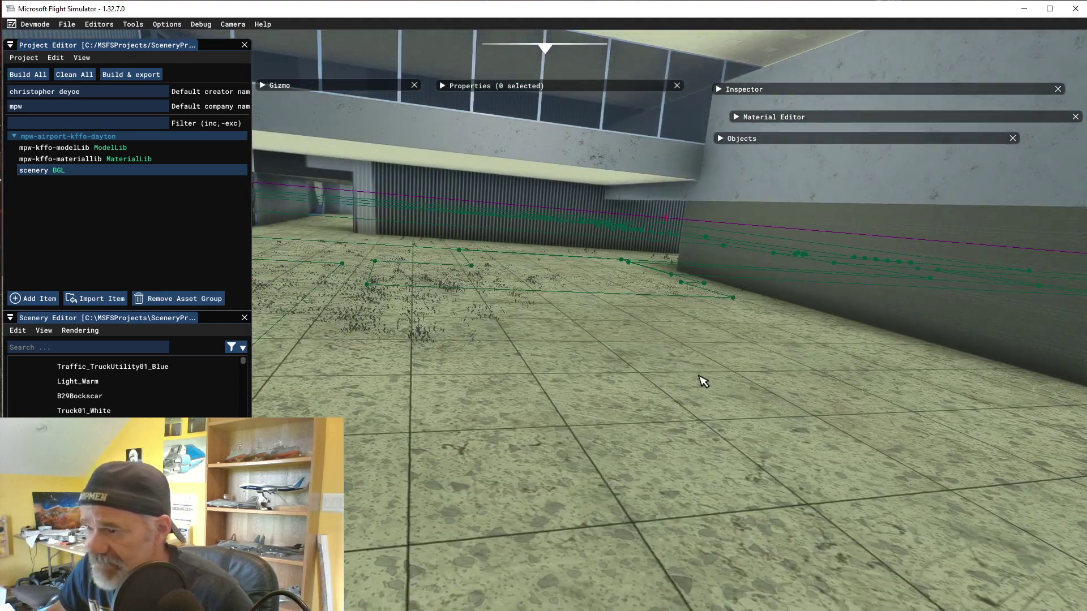
{"action": "right_click_drag", "start_coordinate": [702, 381], "coordinate": [456, 400]}
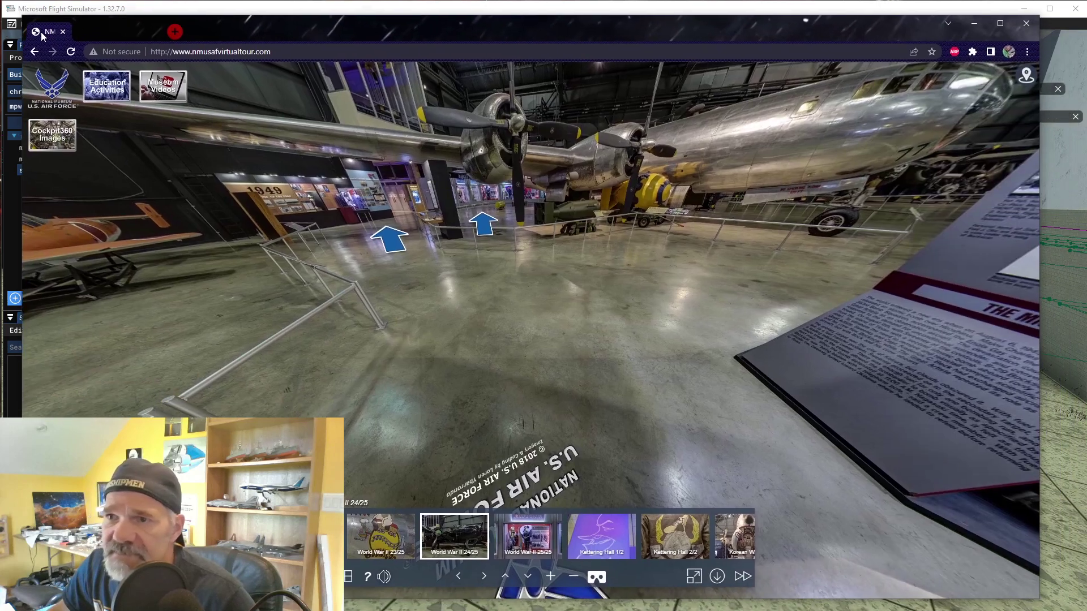
- Switch to the NMUSAF Virtual Tour in the browser and look around the World War II 24/25 bomber panorama
{"action": "left_click_drag", "start_coordinate": [42, 36], "coordinate": [32, 26]}
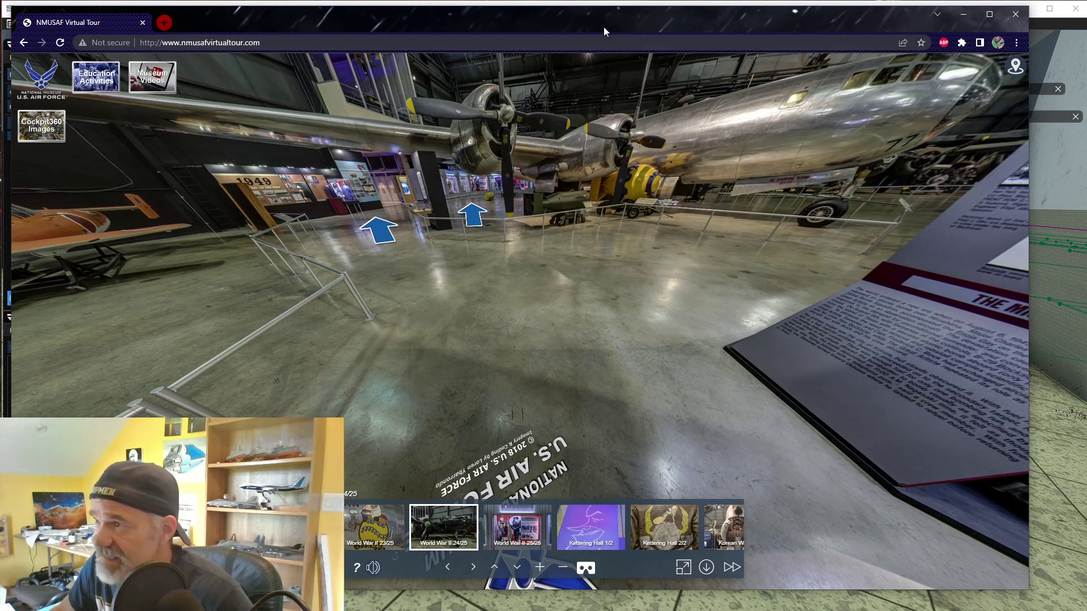
{"action": "left_click_drag", "start_coordinate": [620, 318], "coordinate": [662, 322]}
{"action": "left_click_drag", "start_coordinate": [281, 301], "coordinate": [137, 316]}
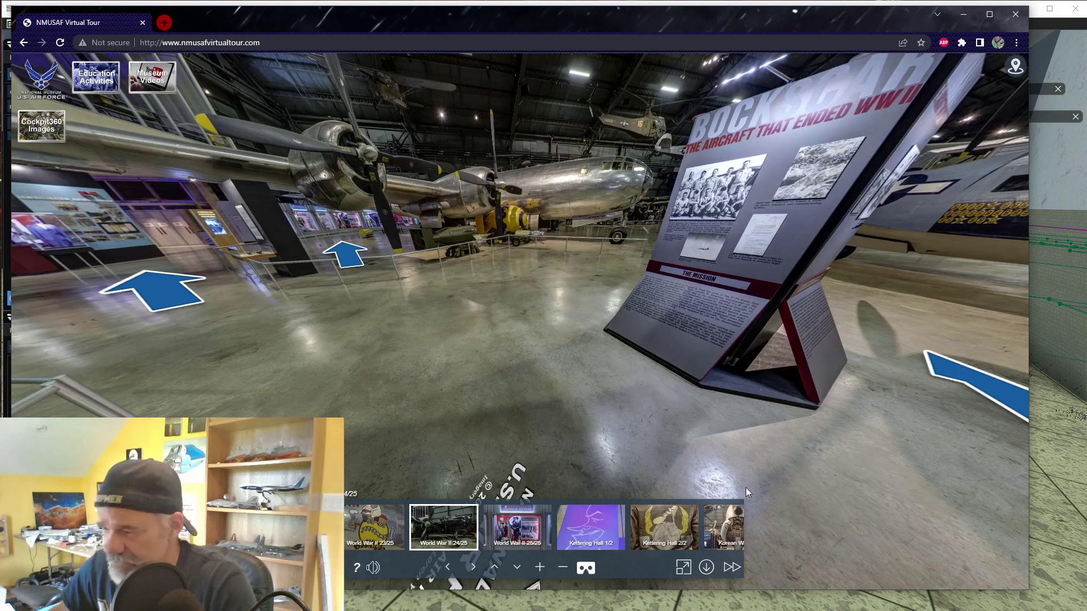
- Open the Kettering Hall 1/2 panorama and look around its Bob Hope display, framed artwork, quilt wall and glass-sided corridor entrance
{"action": "left_click", "coordinate": [563, 521]}
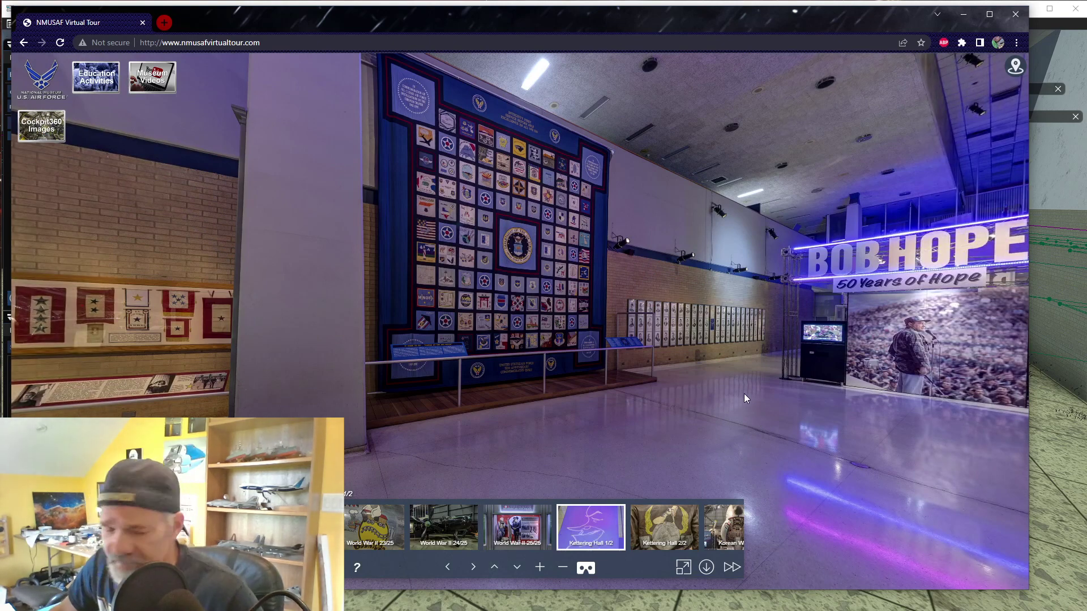
{"action": "left_click_drag", "start_coordinate": [732, 380], "coordinate": [450, 335]}
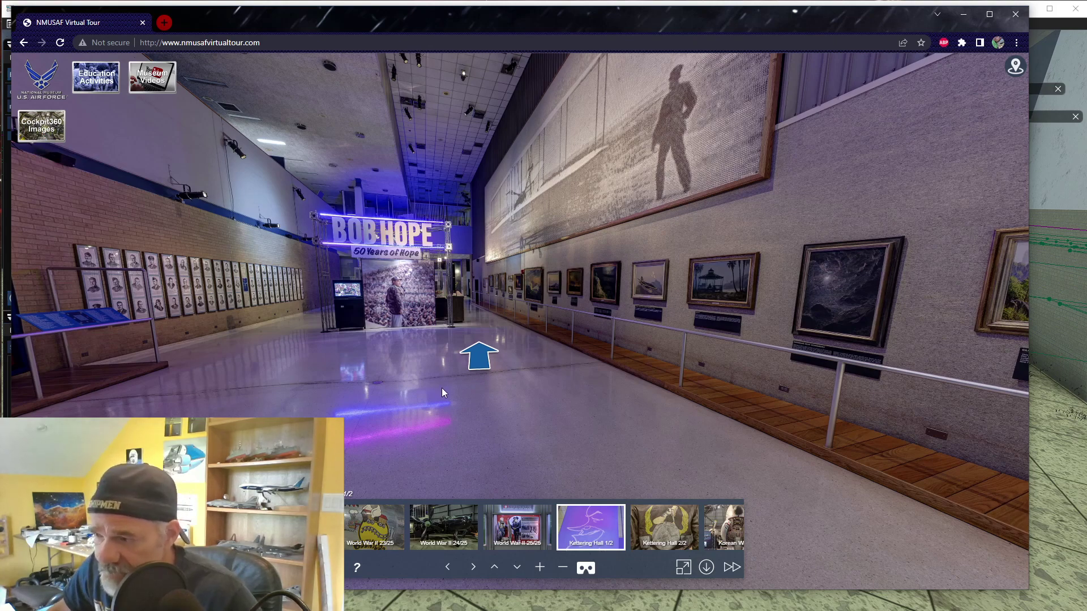
{"action": "left_click_drag", "start_coordinate": [501, 483], "coordinate": [639, 453]}
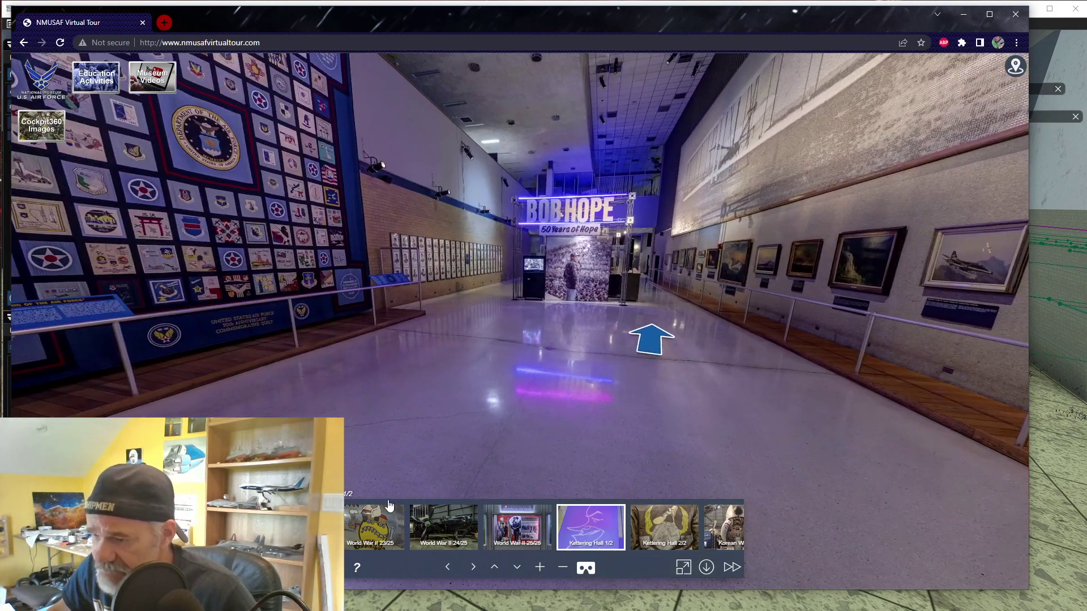
{"action": "left_click_drag", "start_coordinate": [354, 448], "coordinate": [690, 443]}
{"action": "left_click_drag", "start_coordinate": [379, 407], "coordinate": [643, 403]}
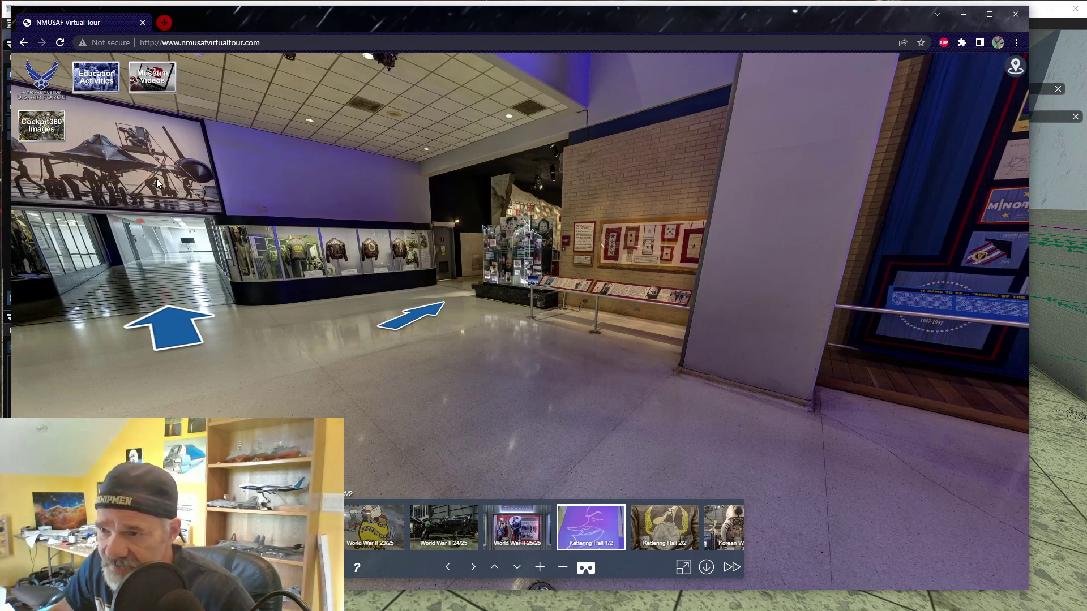
{"action": "left_click_drag", "start_coordinate": [429, 398], "coordinate": [516, 379]}
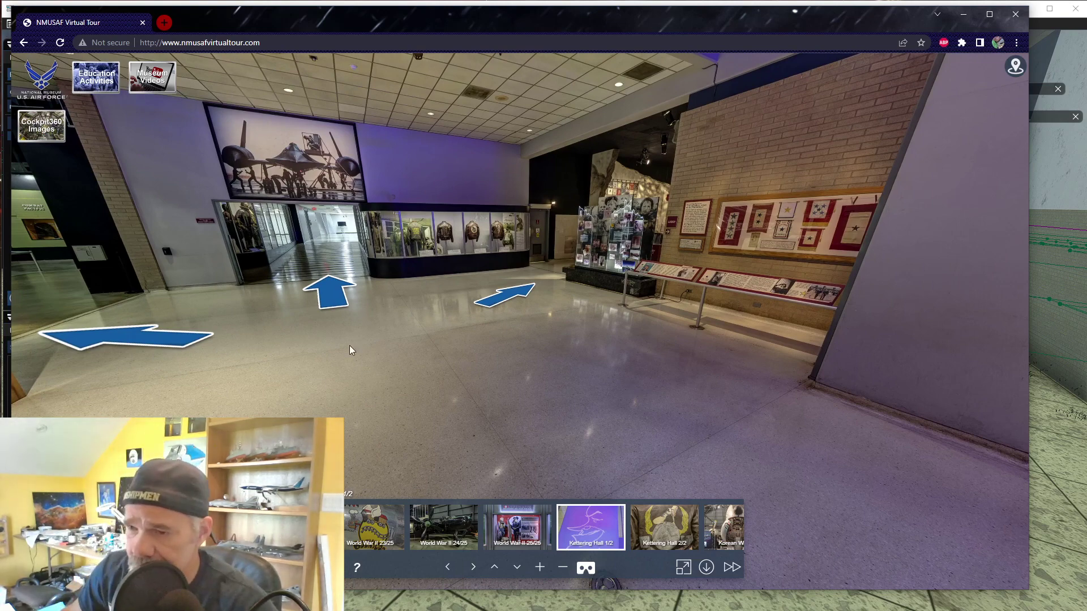
{"action": "scroll", "coordinate": [349, 346], "scroll_direction": "down", "scroll_amount": 1}
{"action": "scroll", "coordinate": [349, 346], "scroll_direction": "down", "scroll_amount": 3}
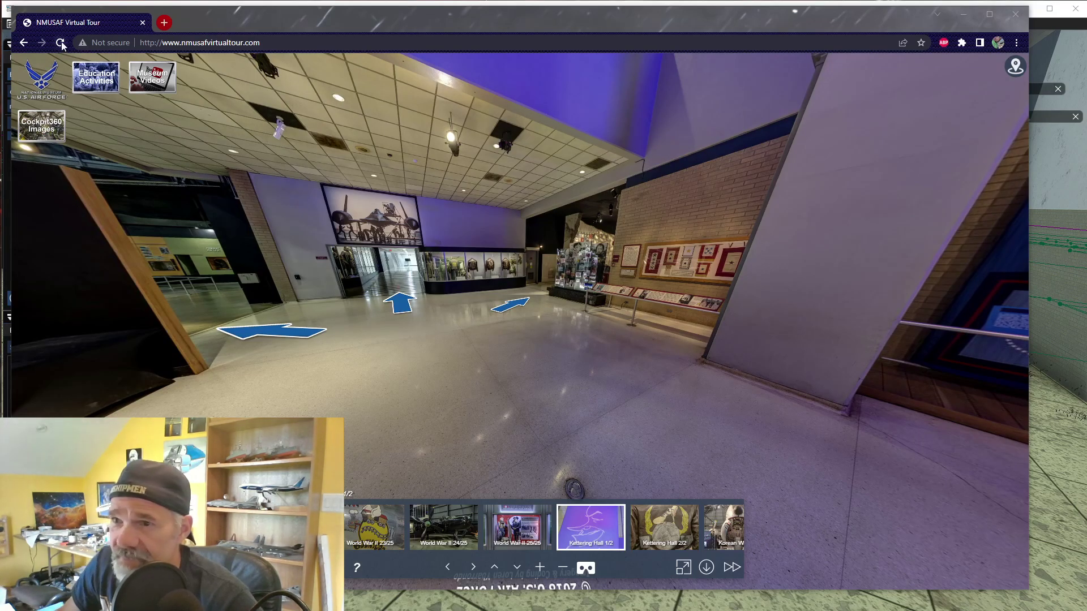
- Return to Microsoft Flight Simulator and examine the connecting hall's walls, ceiling, tiled floor and upper windows for comparison with Kettering Hall
{"action": "left_click_drag", "start_coordinate": [60, 23], "coordinate": [0, 42]}
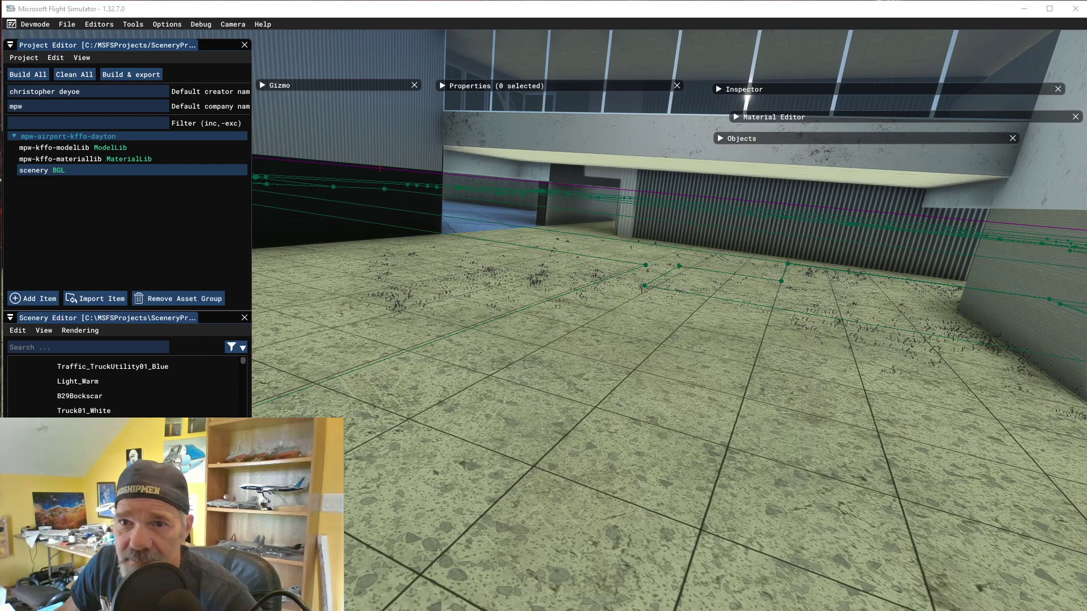
{"action": "left_click", "coordinate": [416, 11]}
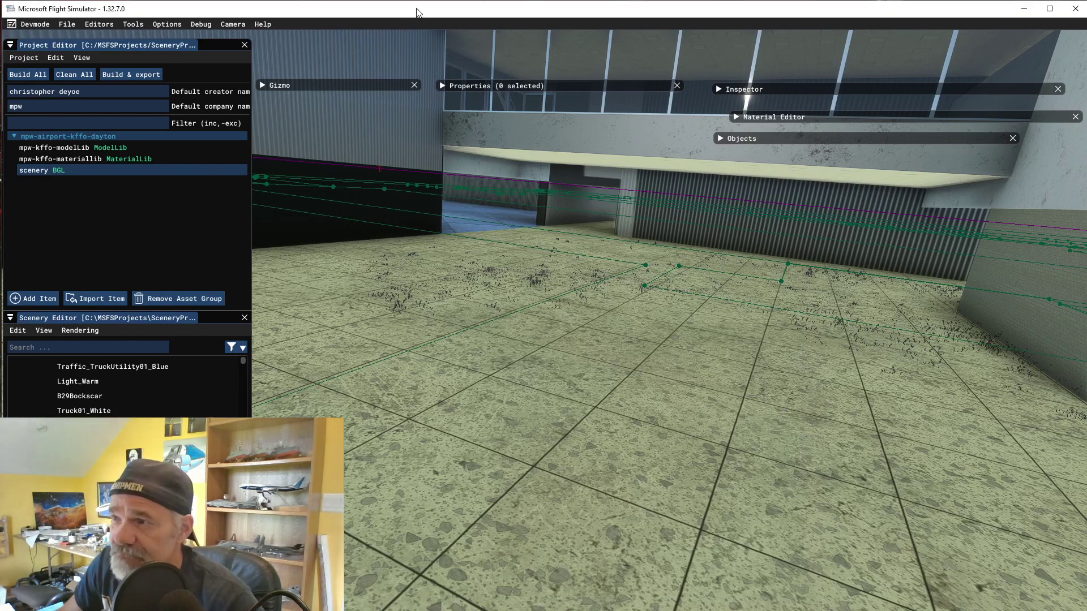
{"action": "key", "text": "r"}
{"action": "key", "text": "w"}
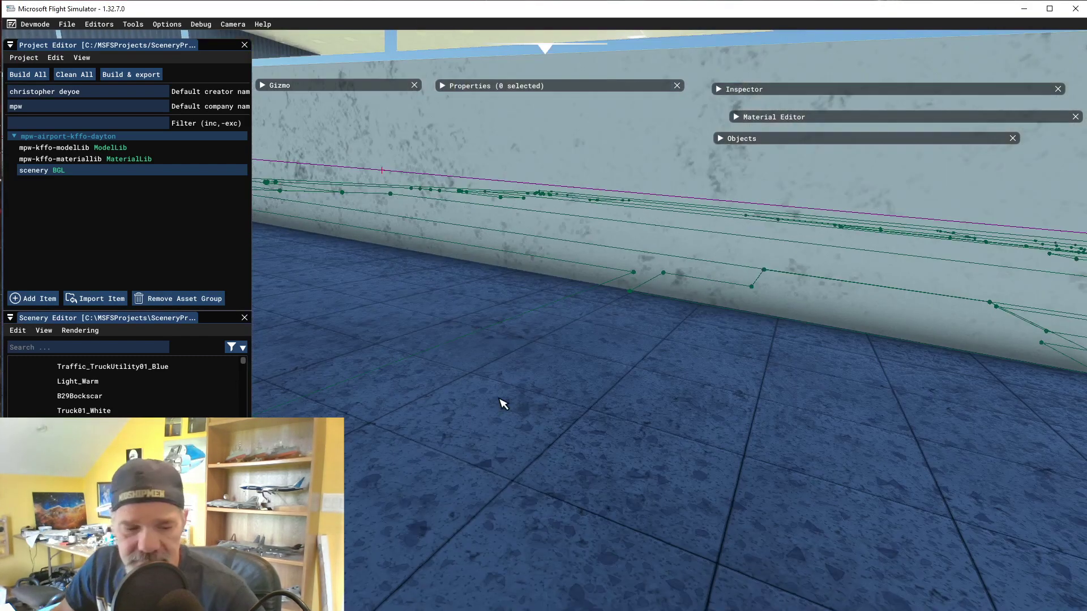
{"action": "key", "text": "f"}
{"action": "right_click_drag", "start_coordinate": [561, 521], "coordinate": [576, 477]}
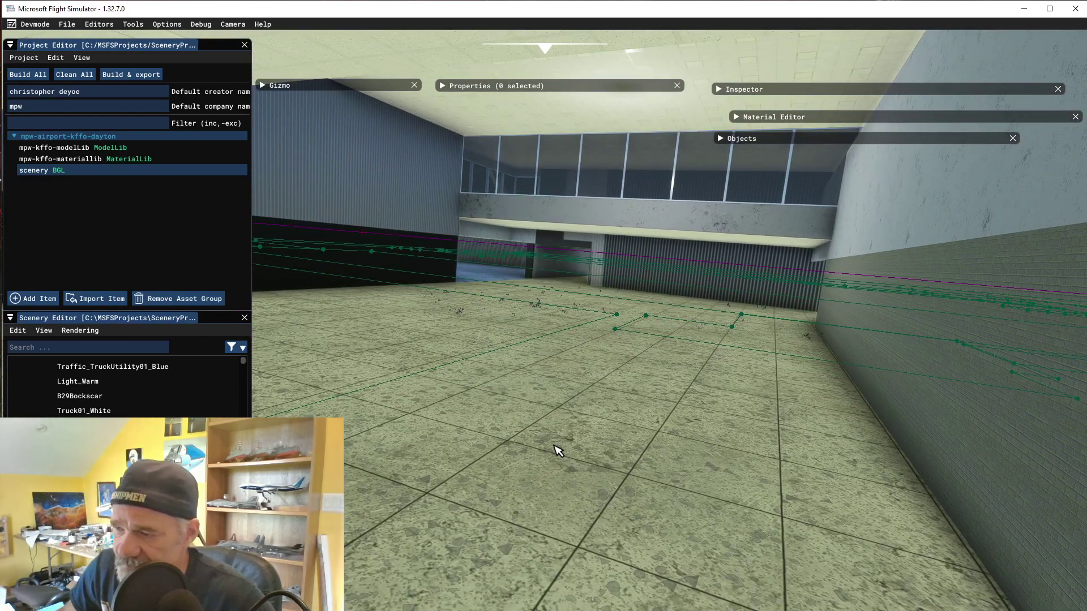
{"action": "key", "text": "s"}
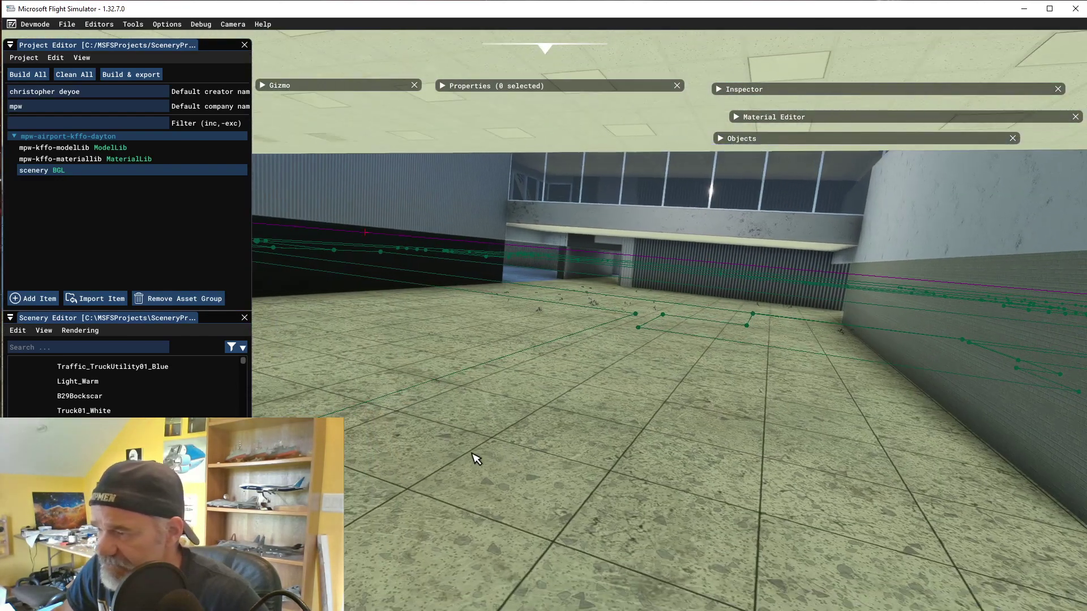
{"action": "key", "text": "s"}
- Move from the connecting hall back into the hangar and view the B-29 bomber against the end wall's openings
{"action": "right_click_drag", "start_coordinate": [496, 481], "coordinate": [868, 471]}
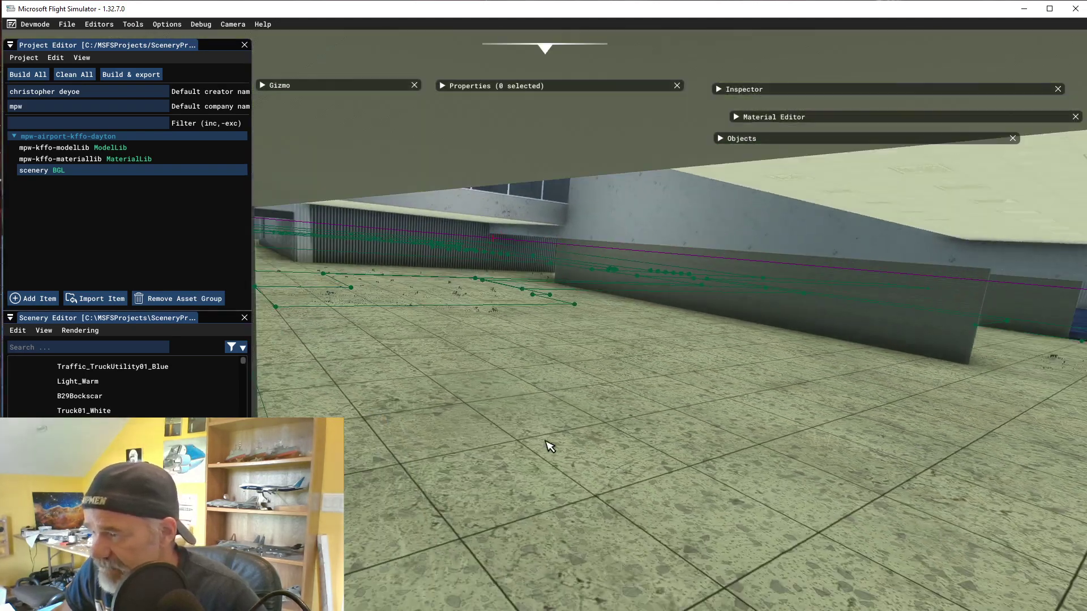
{"action": "key", "text": "a"}
{"action": "key", "text": "s"}
{"action": "key", "text": "a"}
{"action": "right_click_drag", "start_coordinate": [558, 454], "coordinate": [753, 437]}
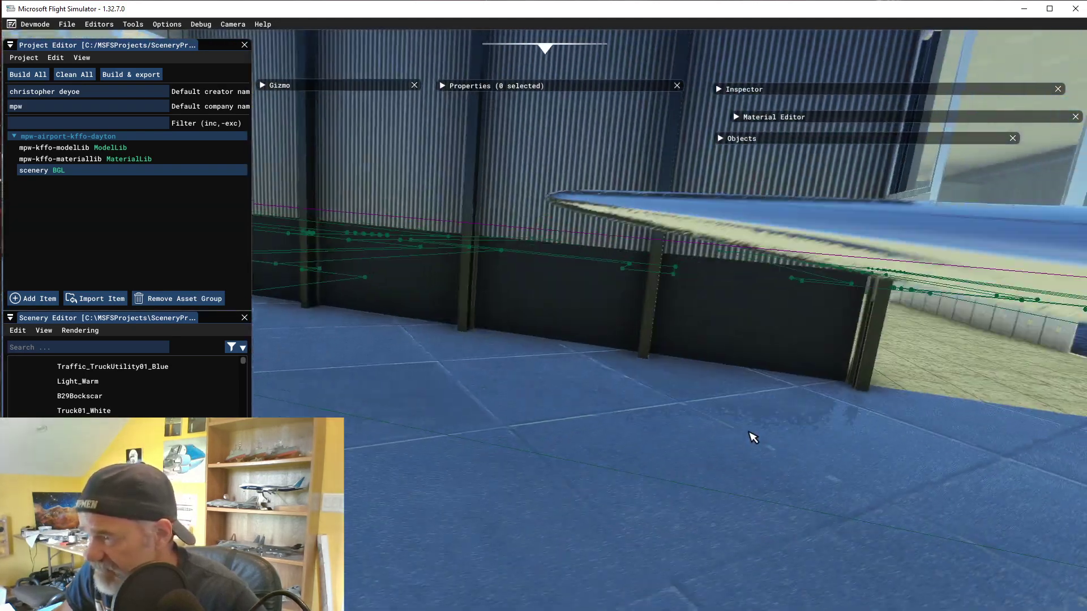
{"action": "key", "text": "s"}
{"action": "key", "text": "w"}
{"action": "key", "text": "d"}
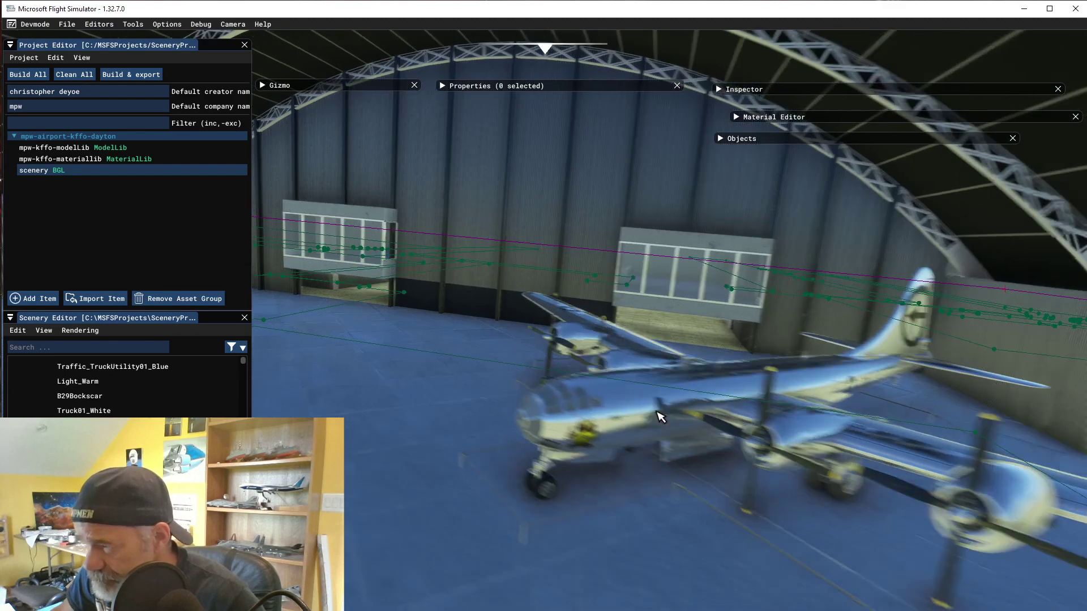
{"action": "key", "text": "s"}
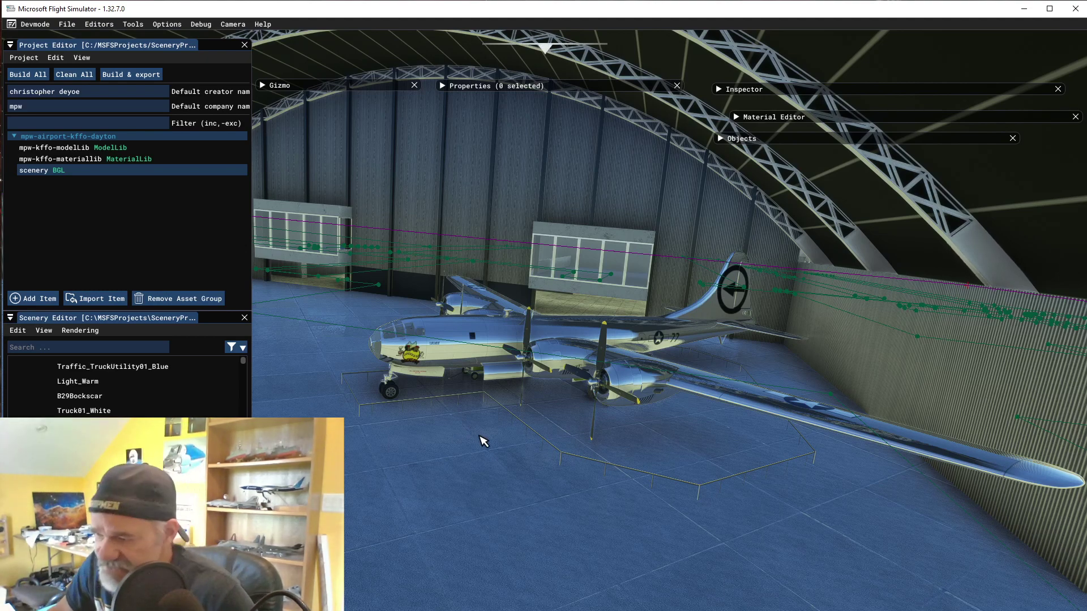
{"action": "key", "text": "w"}
{"action": "middle_click_drag", "start_coordinate": [480, 492], "coordinate": [535, 406]}
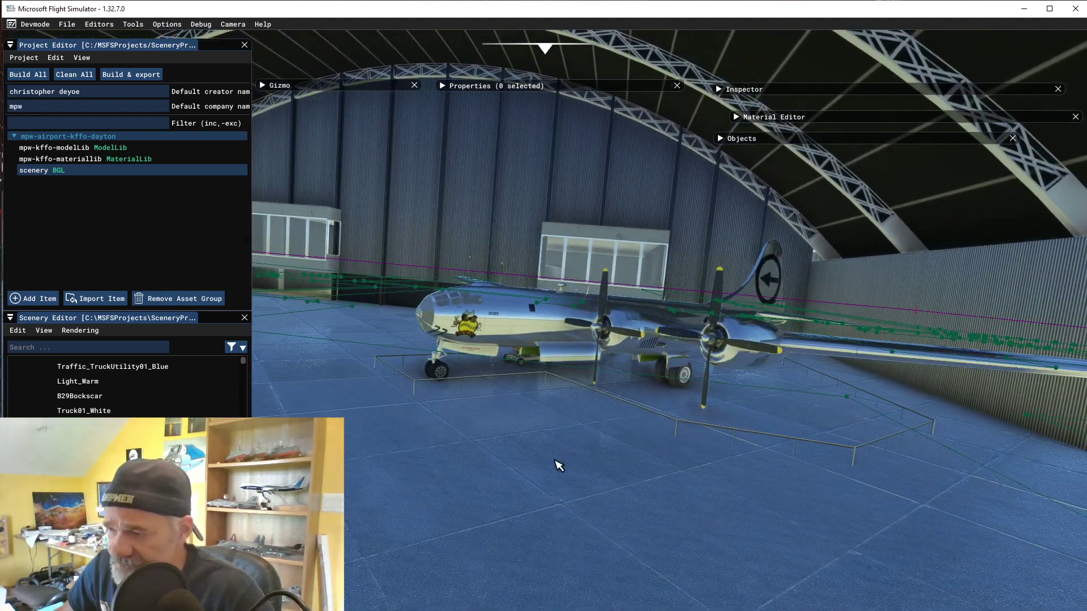
{"action": "middle_click_drag", "start_coordinate": [560, 455], "coordinate": [552, 410]}
- Pull out above the hangar roofs and circle the museum complex from the car-park apron to the round building
{"action": "scroll", "coordinate": [587, 422], "scroll_direction": "down", "scroll_amount": 4}
{"action": "scroll", "coordinate": [551, 410], "scroll_direction": "down", "scroll_amount": 10}
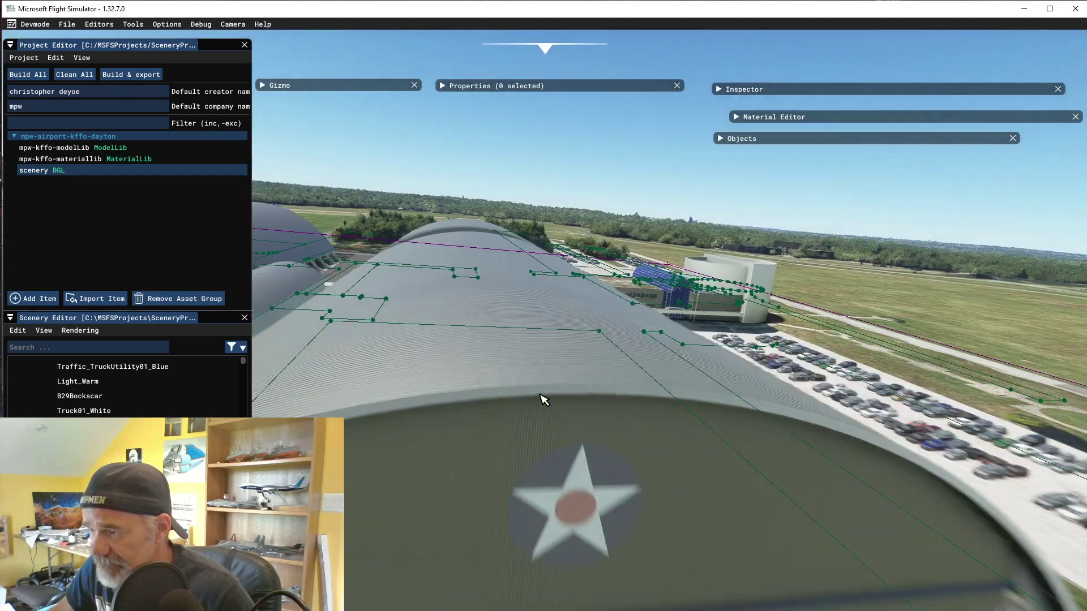
{"action": "scroll", "coordinate": [544, 396], "scroll_direction": "down", "scroll_amount": 4}
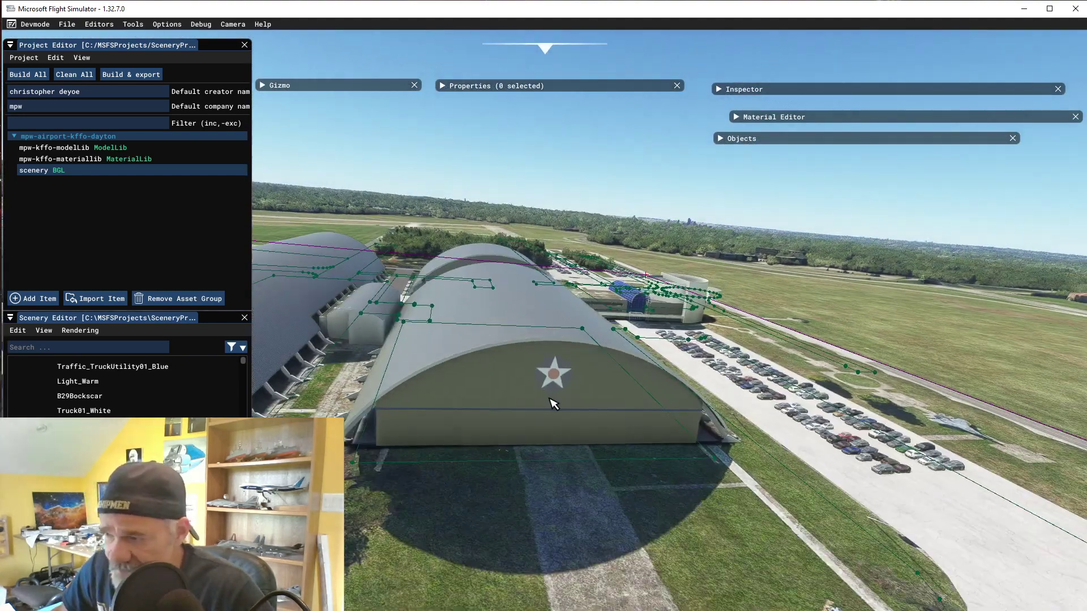
{"action": "middle_click_drag", "start_coordinate": [550, 398], "coordinate": [516, 456]}
{"action": "scroll", "coordinate": [521, 441], "scroll_direction": "down", "scroll_amount": 5}
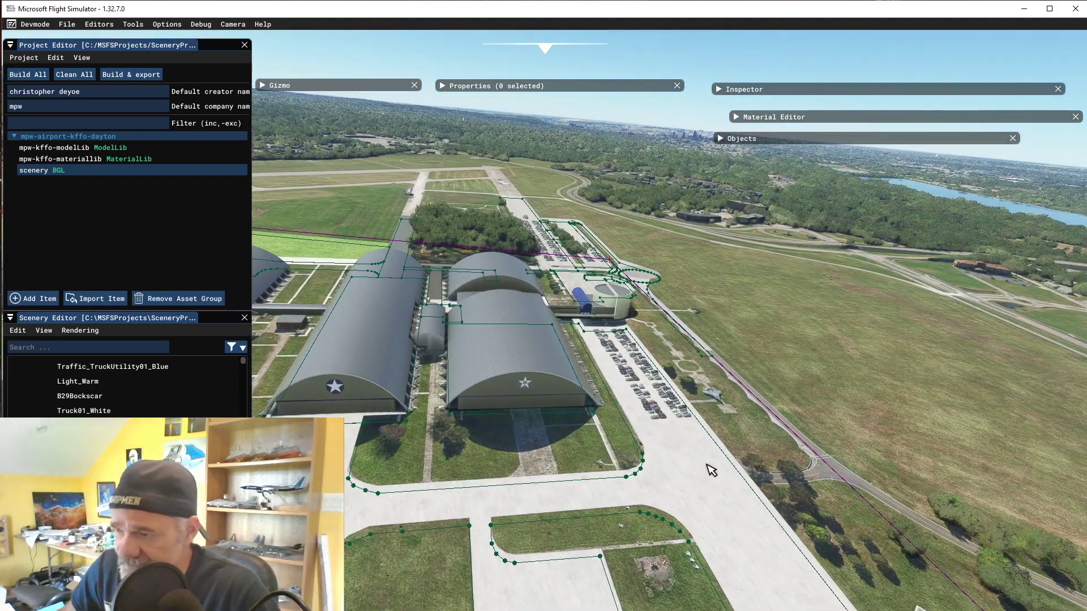
{"action": "middle_click_drag", "start_coordinate": [740, 495], "coordinate": [469, 518]}
{"action": "middle_click_drag", "start_coordinate": [681, 378], "coordinate": [107, 368]}
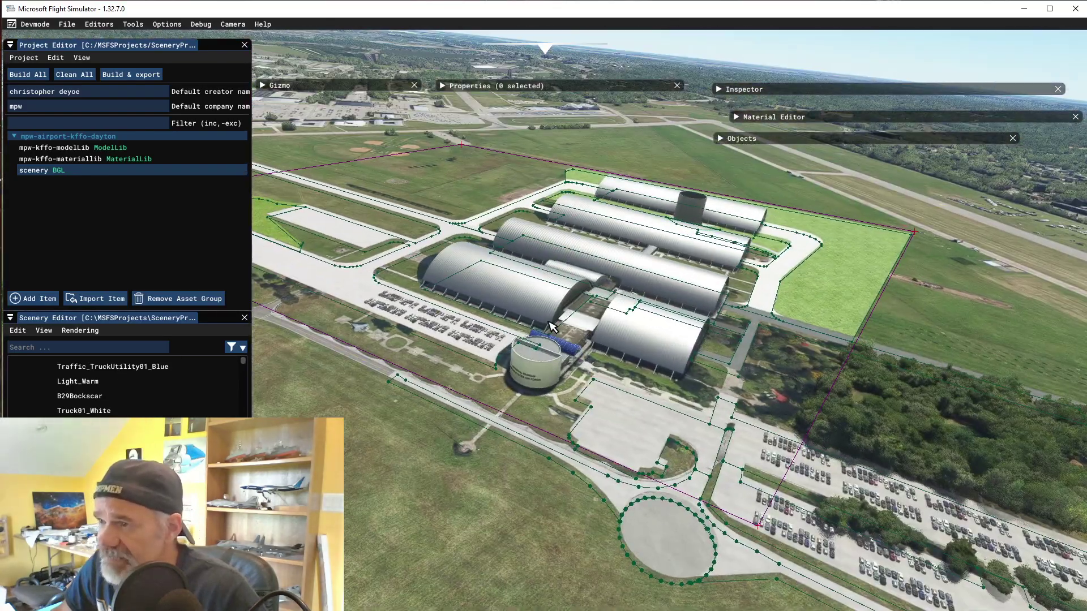
{"action": "middle_click_drag", "start_coordinate": [552, 322], "coordinate": [289, 325]}
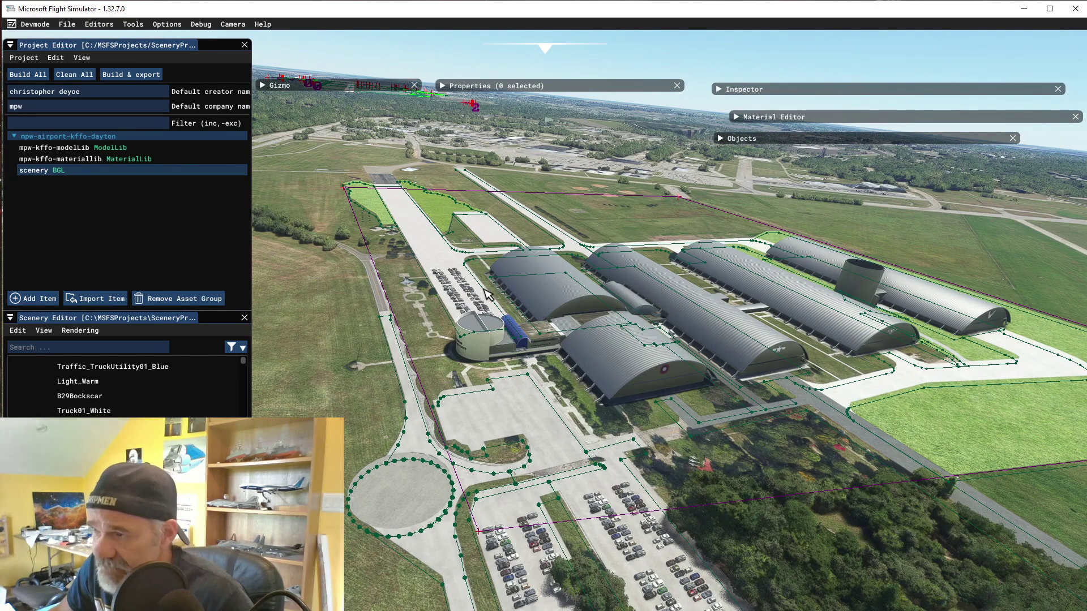
- Examine the row of hangars, the round entrance building and their connections from the air, circling around the wooded side
{"action": "key", "text": "w"}
{"action": "key", "text": "d"}
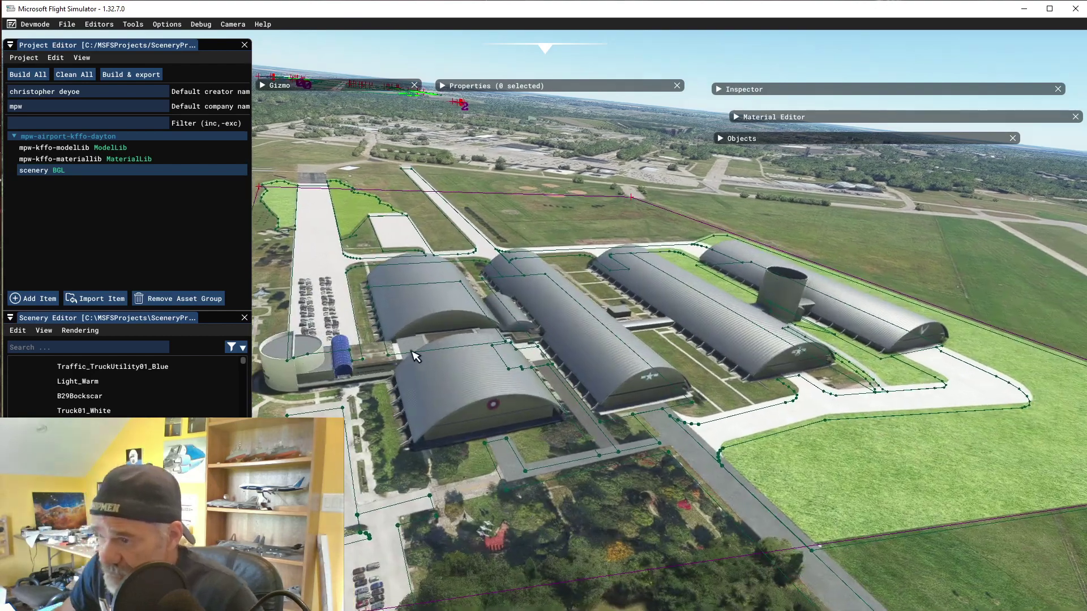
{"action": "key", "text": "s"}
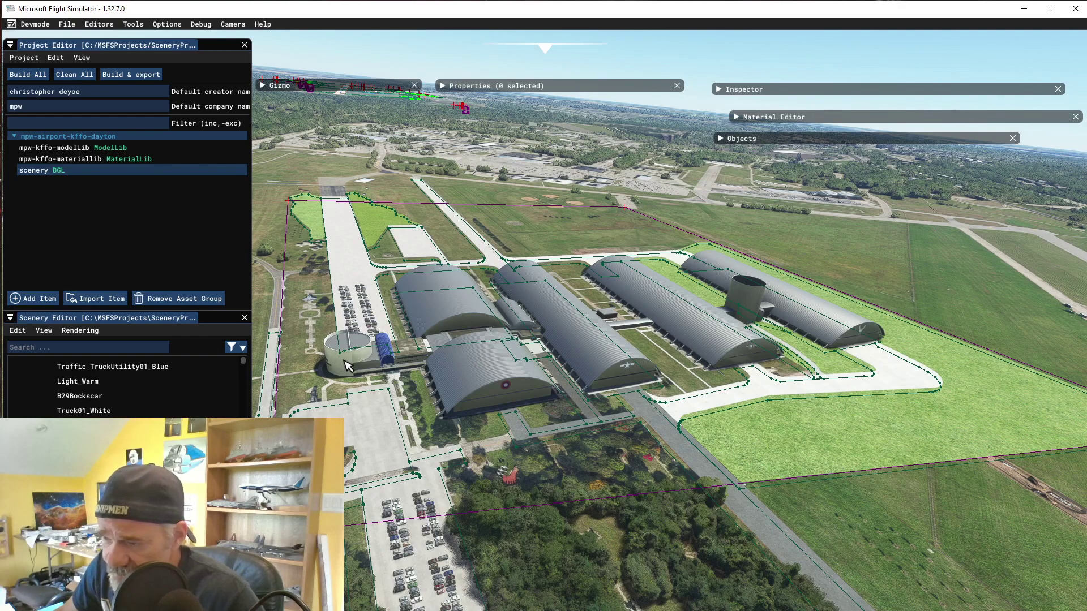
{"action": "key", "text": "s"}
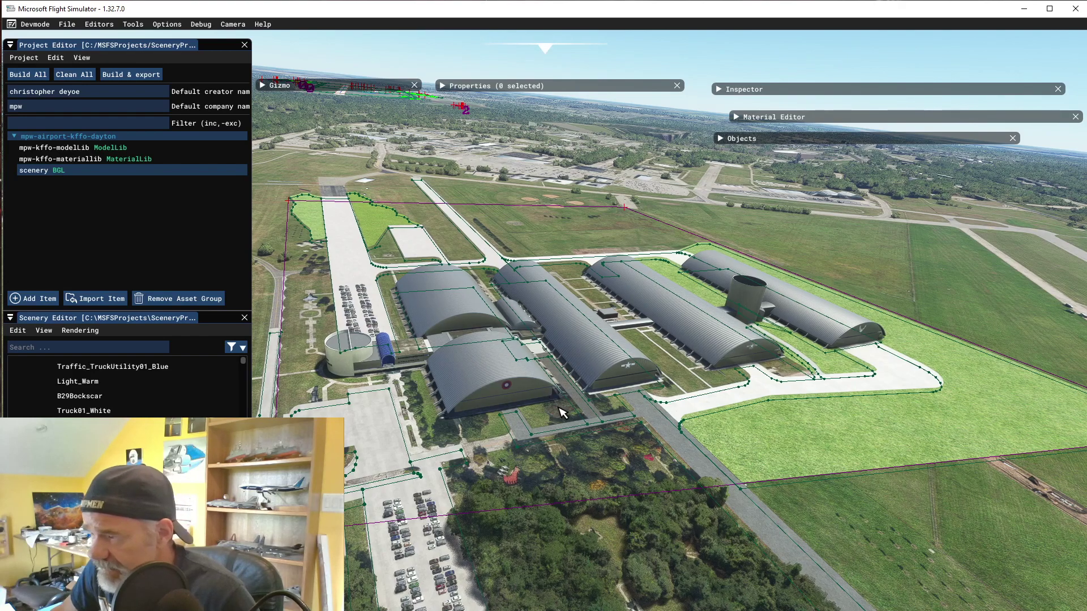
{"action": "key", "text": "d"}
{"action": "key", "text": "a"}
{"action": "right_click_drag", "start_coordinate": [527, 430], "coordinate": [893, 416]}
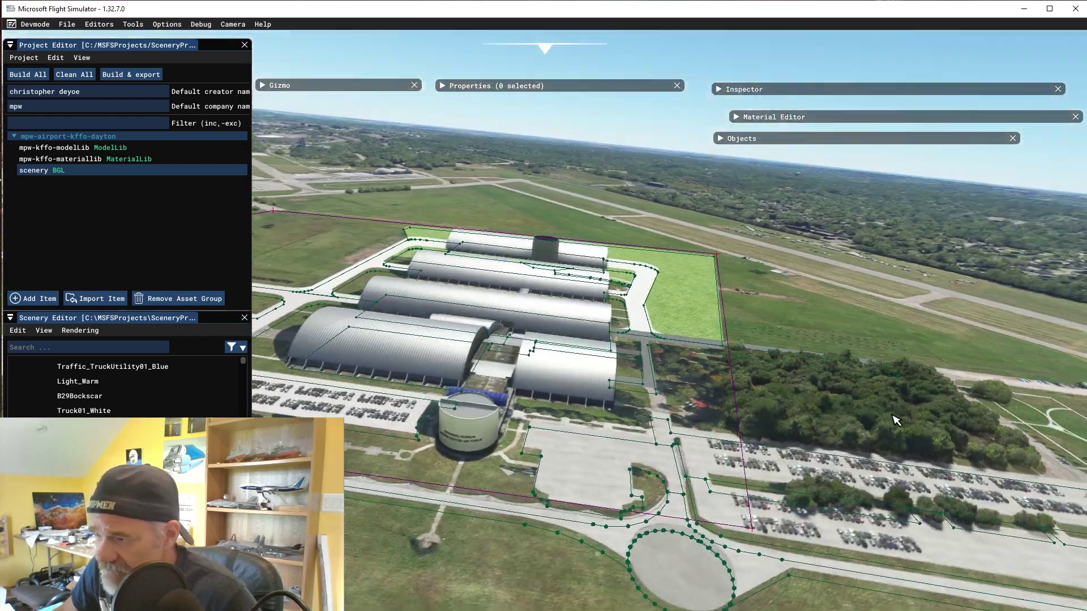
- Circle the round museum building and its forecourt from the air to see how it adjoins the front hangars
{"action": "key", "text": "a"}
{"action": "key", "text": "w"}
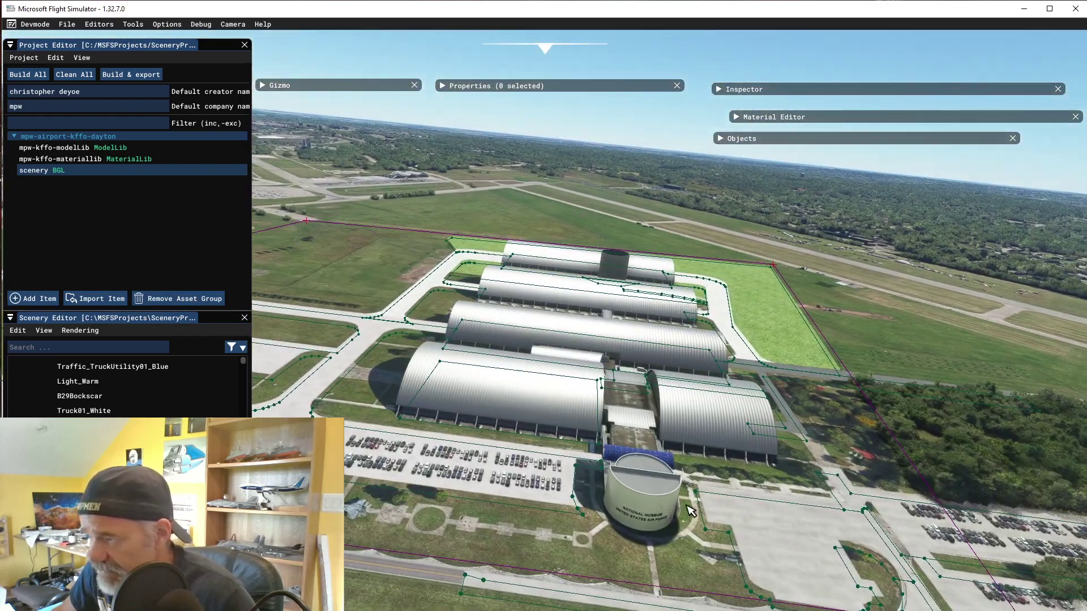
{"action": "key", "text": "a"}
{"action": "right_click_drag", "start_coordinate": [688, 508], "coordinate": [538, 468]}
{"action": "key", "text": "d"}
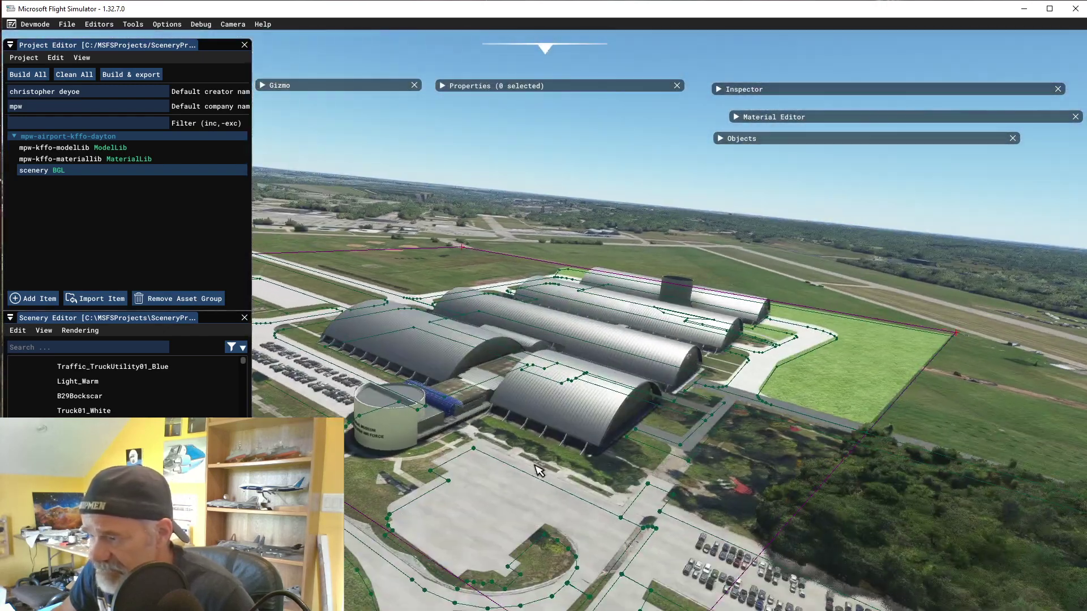
{"action": "key", "text": "w"}
{"action": "key", "text": "a"}
{"action": "key", "text": "s"}
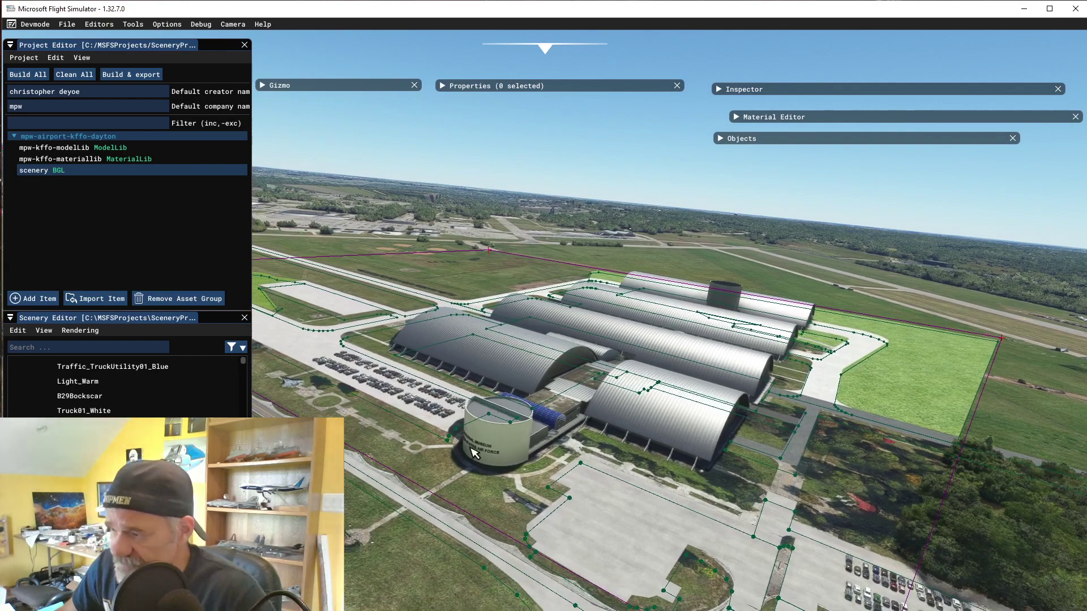
- Approach the roofs linking the round building with the two front hangars, and back away to the full complex
{"action": "key", "text": "w"}
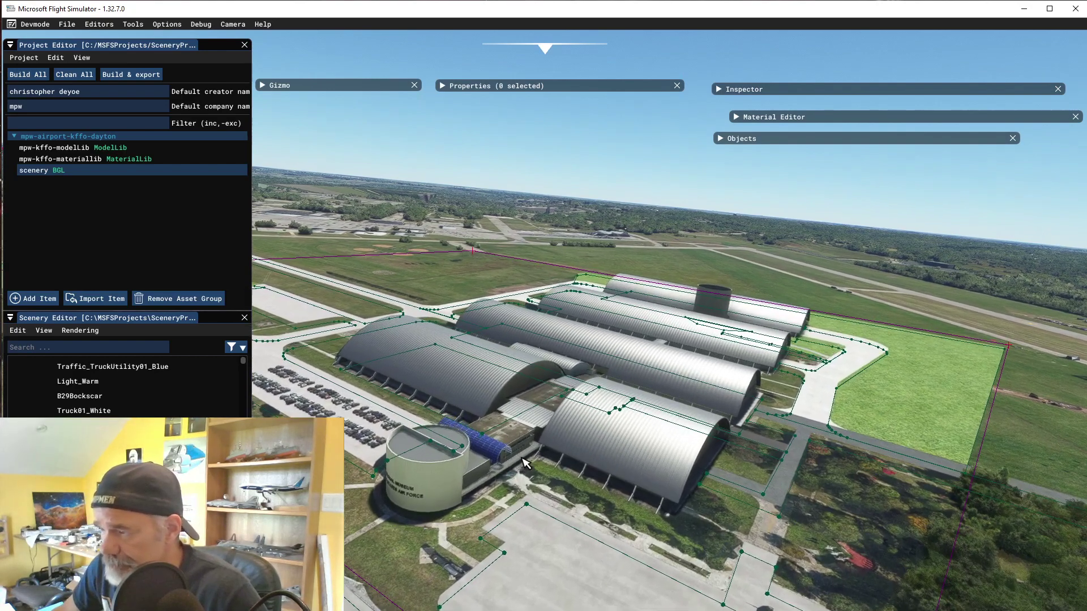
{"action": "key", "text": "w"}
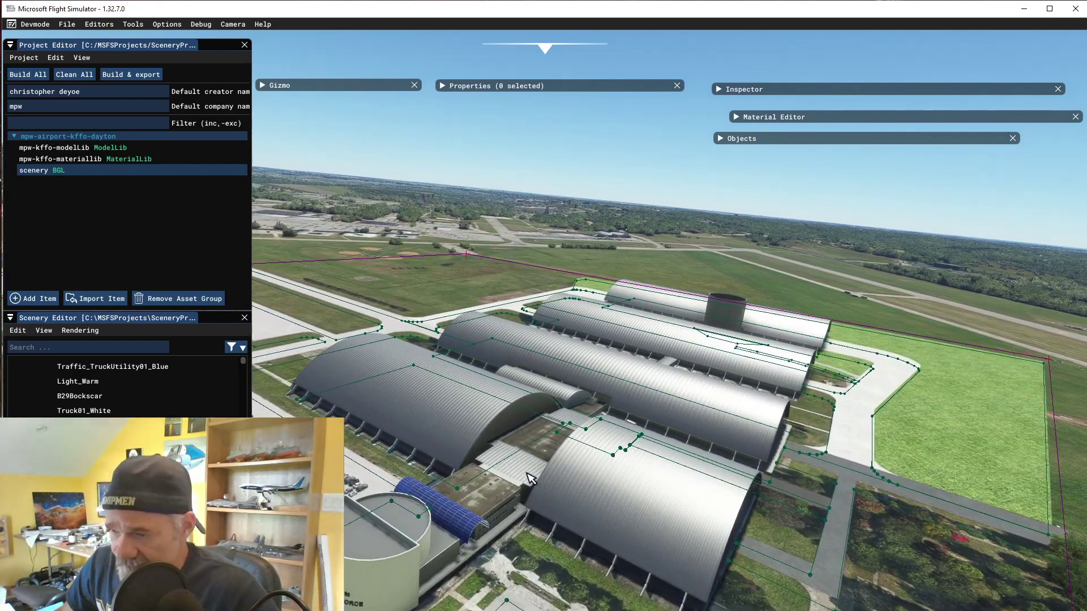
{"action": "key", "text": "w"}
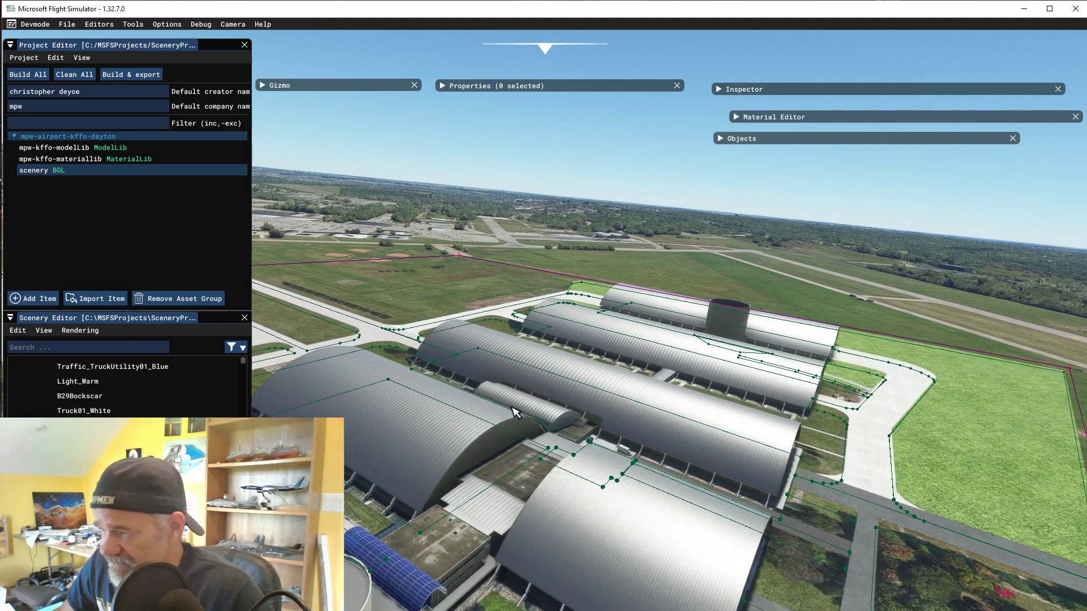
{"action": "key", "text": "s"}
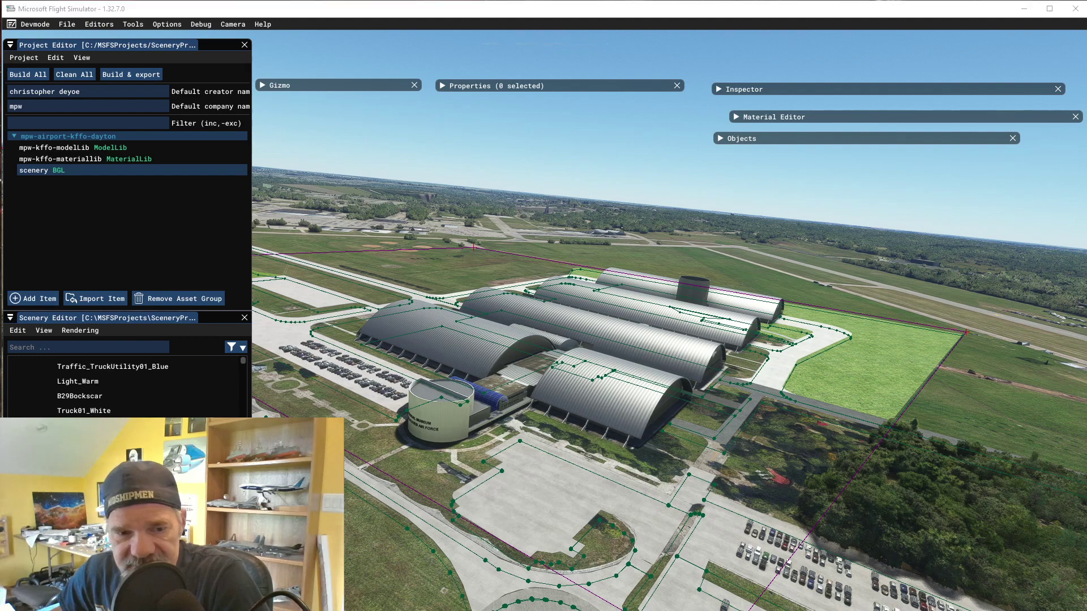
- View the whole airfield around the museum from high above and look toward the neighbouring lakes and built-up area
{"action": "left_click", "coordinate": [578, 11]}
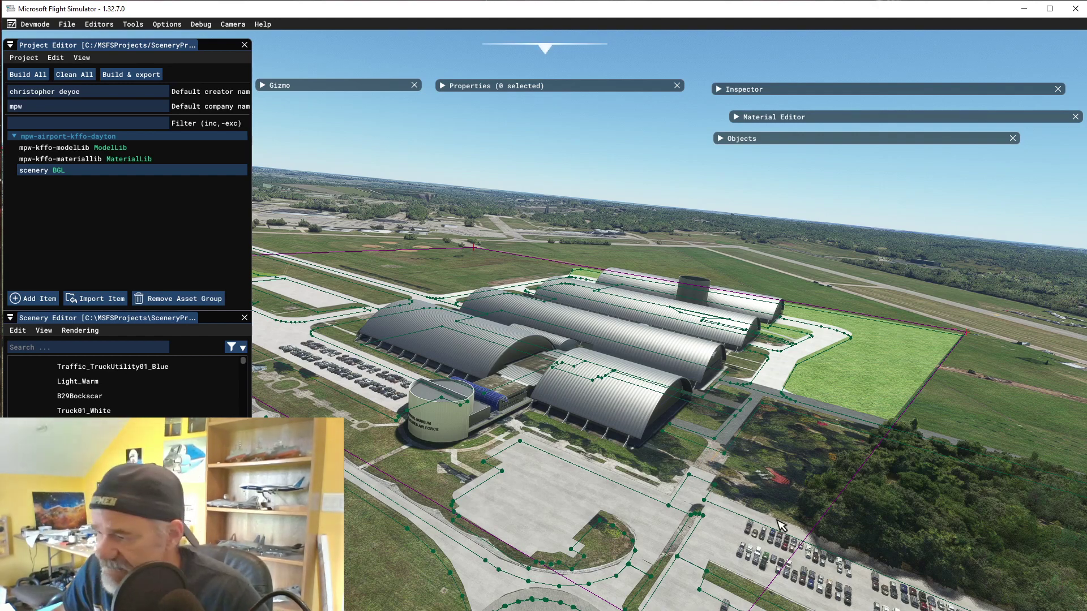
{"action": "right_click_drag", "start_coordinate": [650, 492], "coordinate": [634, 504]}
{"action": "scroll", "coordinate": [634, 504], "scroll_direction": "down", "scroll_amount": 10}
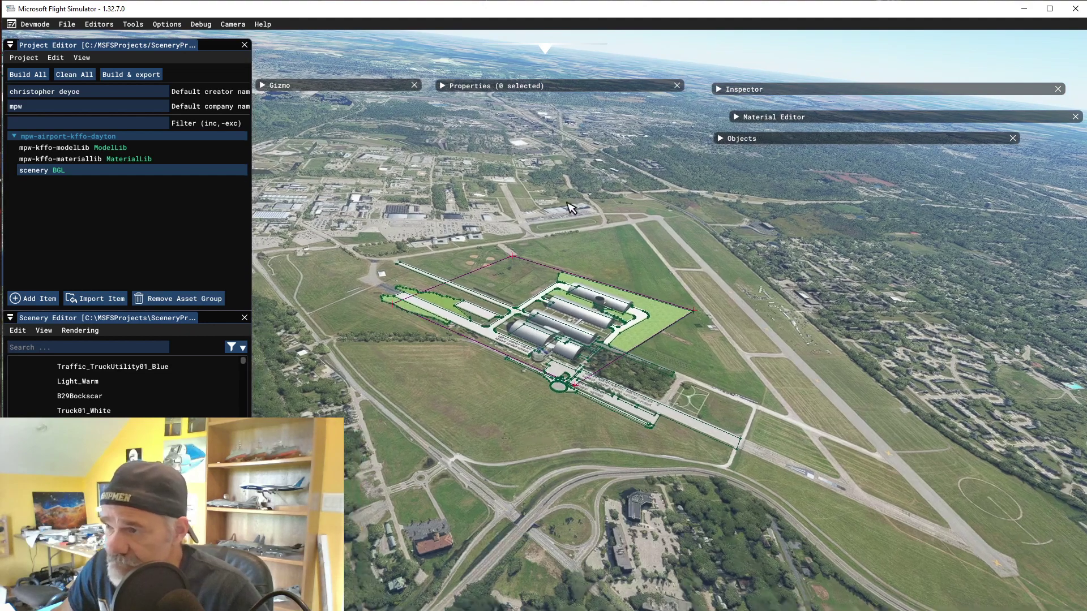
{"action": "right_click_drag", "start_coordinate": [428, 180], "coordinate": [546, 283]}
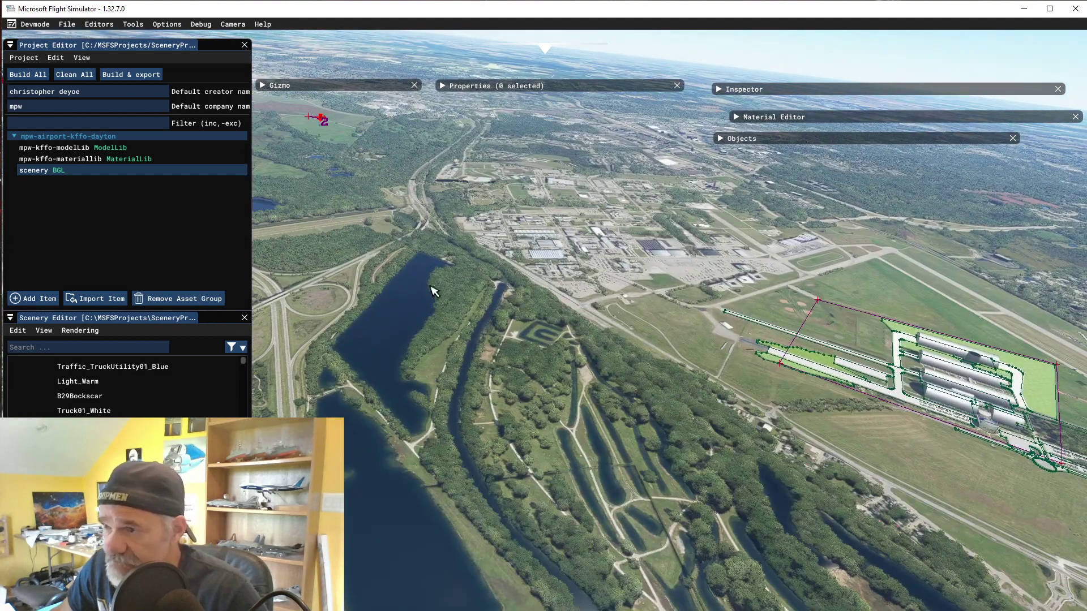
- Survey the lakes, highway interchange and woodland beside the airfield from high above, and return to the museum complex
{"action": "right_click_drag", "start_coordinate": [432, 286], "coordinate": [533, 224]}
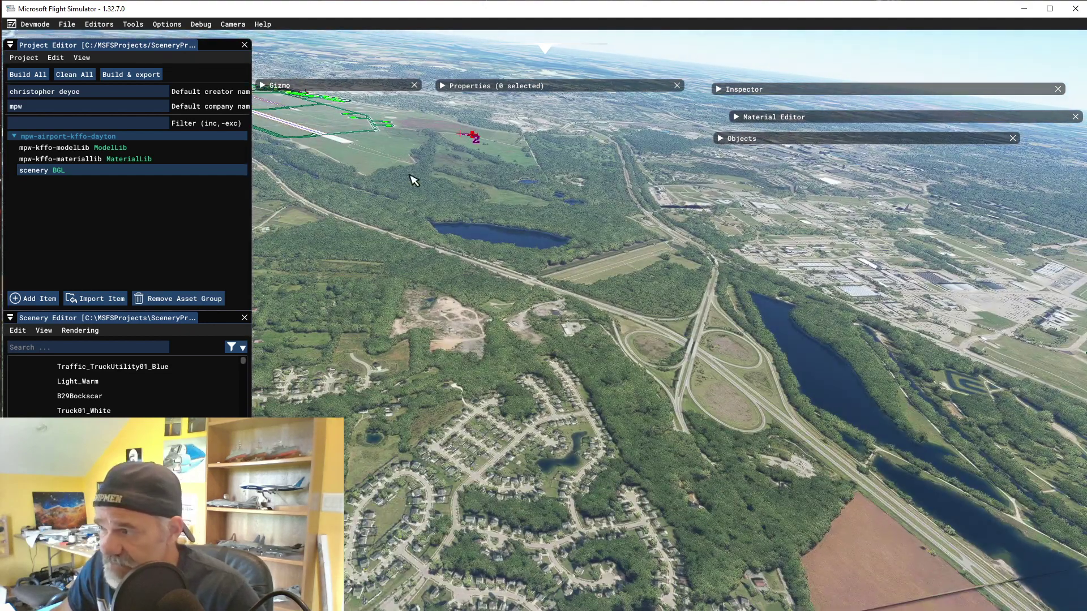
{"action": "right_click_drag", "start_coordinate": [838, 379], "coordinate": [738, 334]}
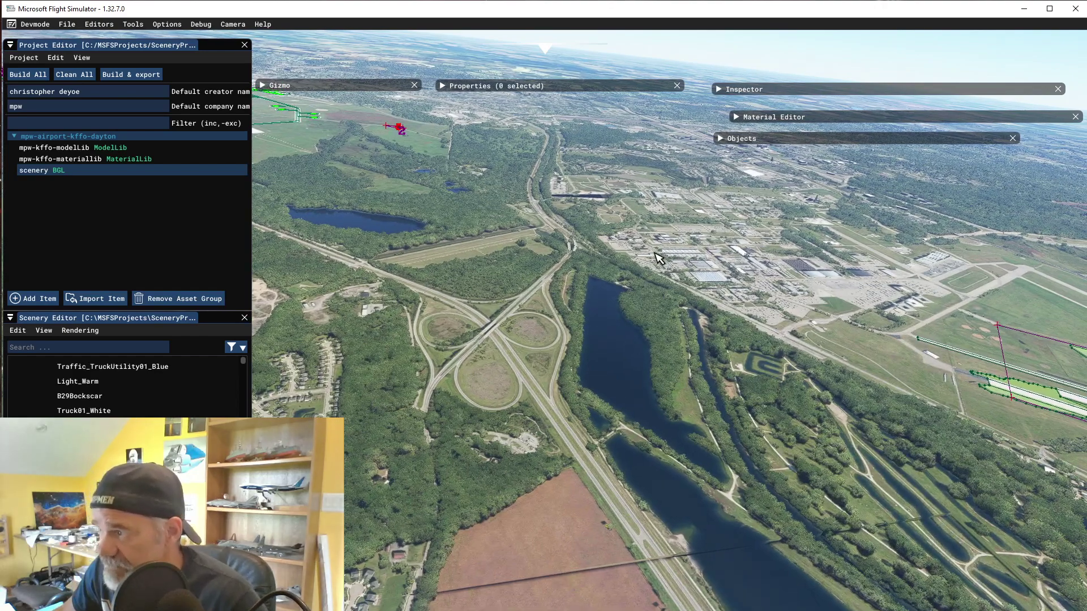
{"action": "right_click_drag", "start_coordinate": [658, 324], "coordinate": [509, 272]}
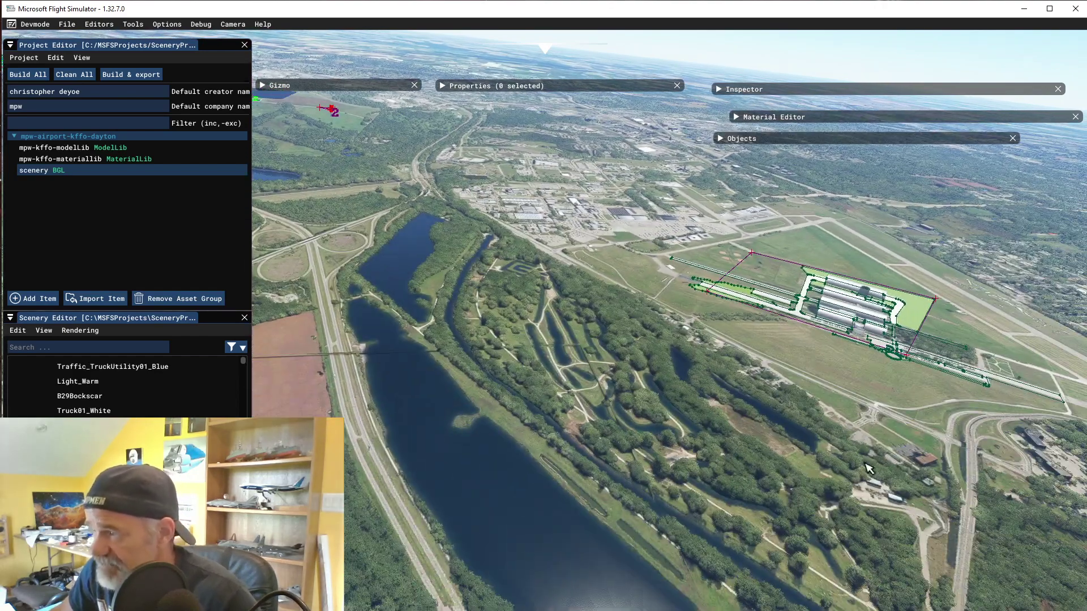
{"action": "scroll", "coordinate": [699, 556], "scroll_direction": "up", "scroll_amount": 3}
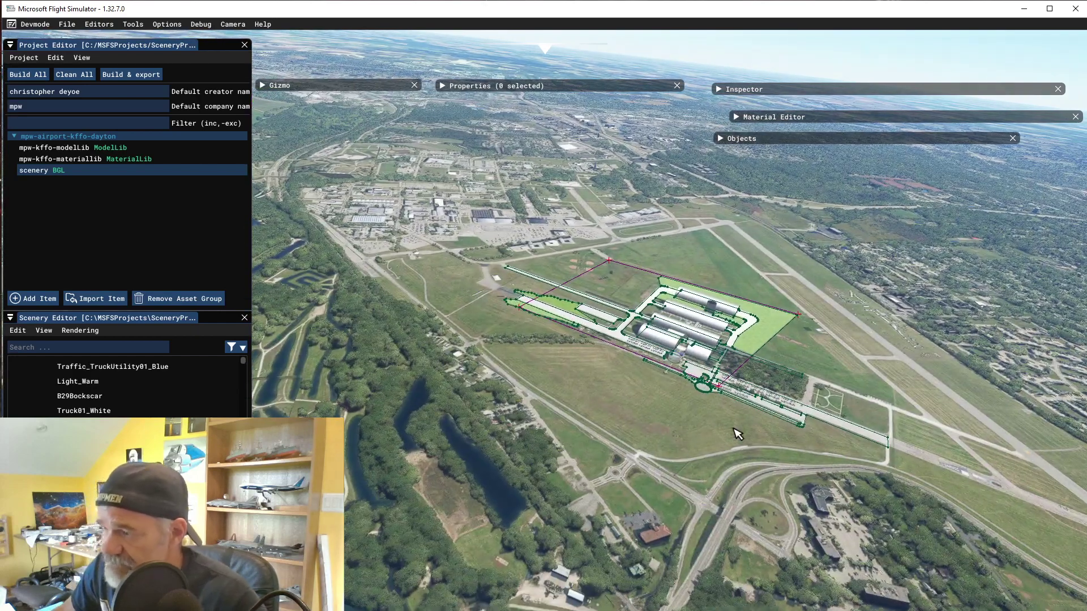
{"action": "right_click_drag", "start_coordinate": [855, 428], "coordinate": [671, 427]}
{"action": "scroll", "coordinate": [672, 428], "scroll_direction": "down", "scroll_amount": 2}
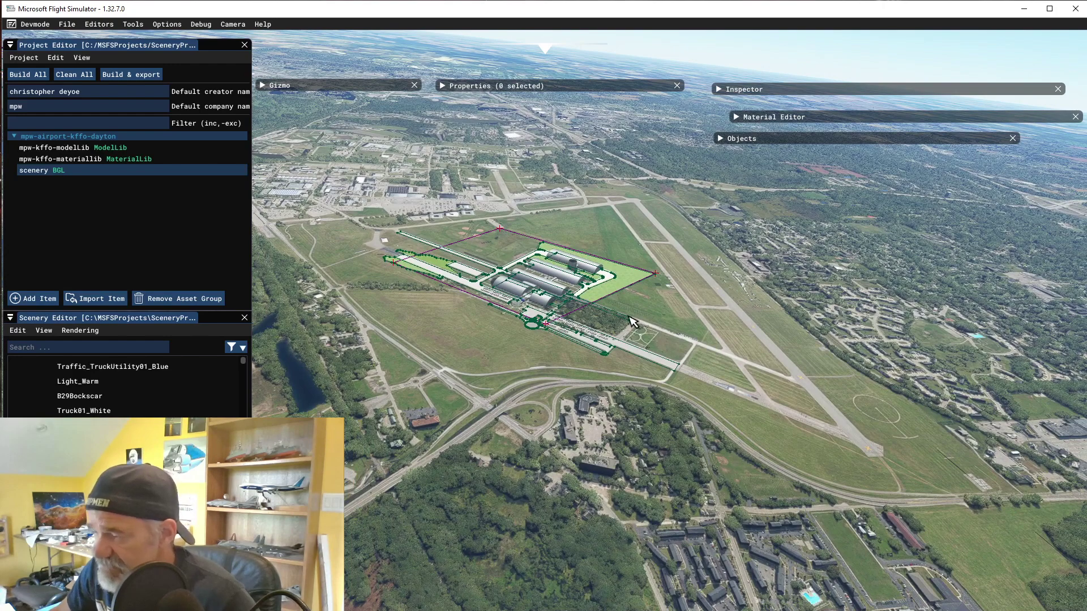
- View the museum complex together with the runways and neighbouring residential area from high above the runway end
{"action": "scroll", "coordinate": [502, 275], "scroll_direction": "up", "scroll_amount": 3}
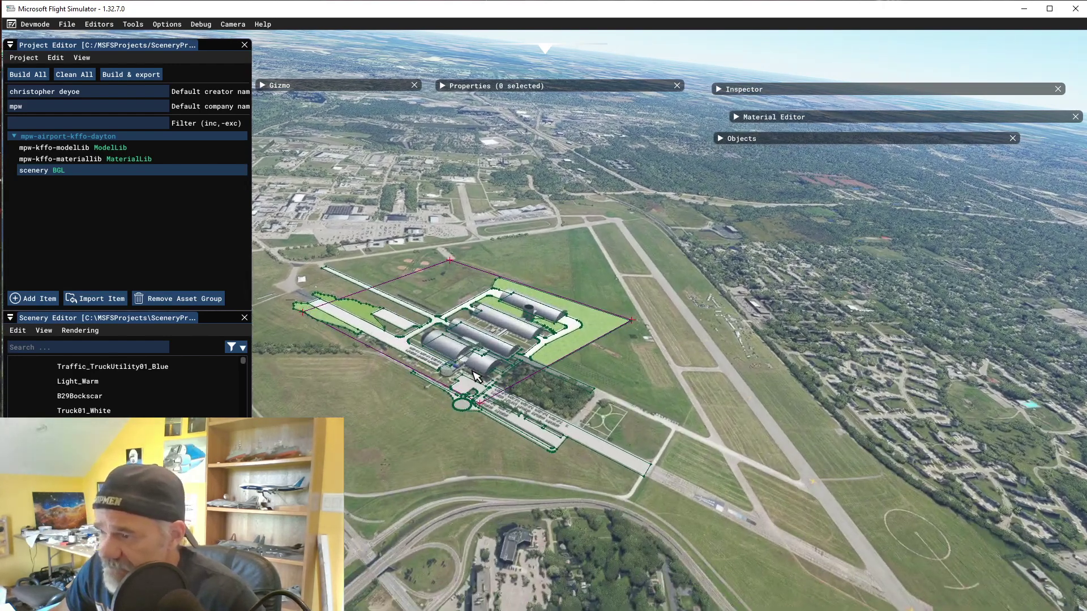
{"action": "right_click_drag", "start_coordinate": [554, 360], "coordinate": [352, 407]}
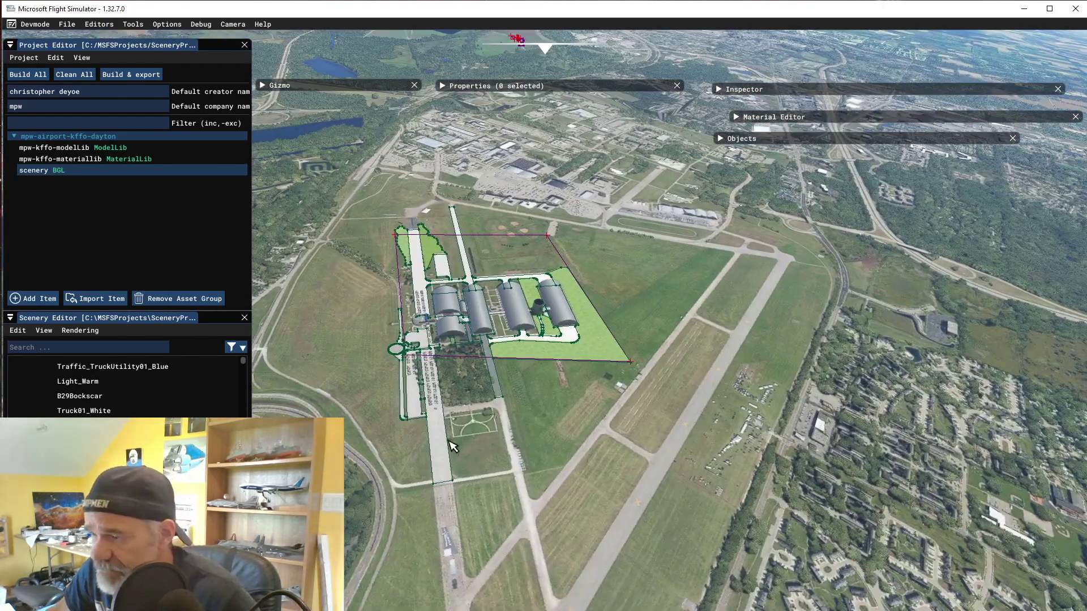
{"action": "right_click_drag", "start_coordinate": [434, 414], "coordinate": [502, 323]}
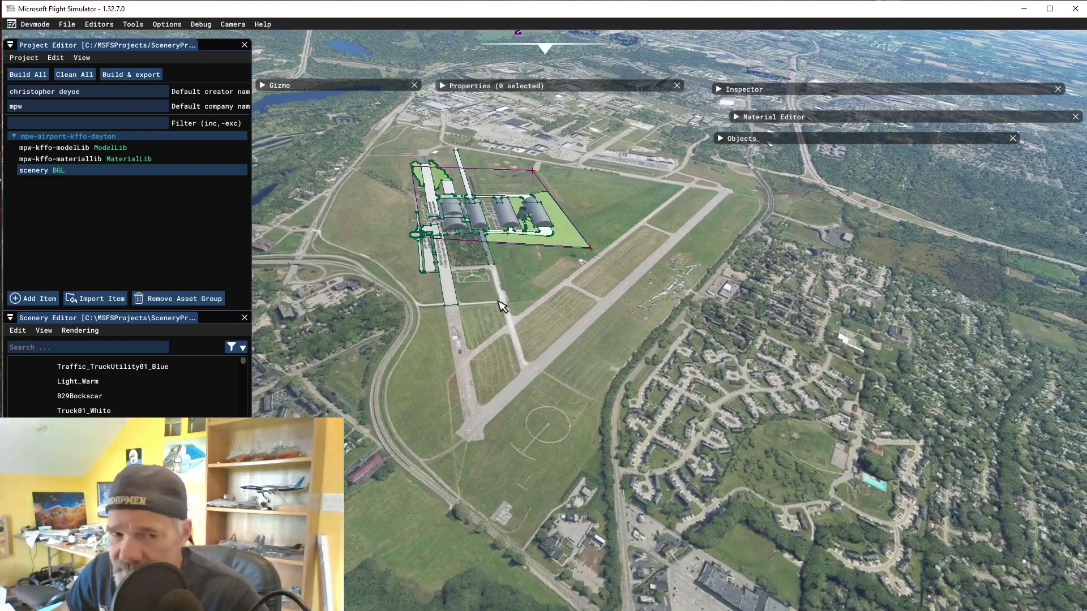
{"action": "right_click_drag", "start_coordinate": [596, 347], "coordinate": [588, 326]}
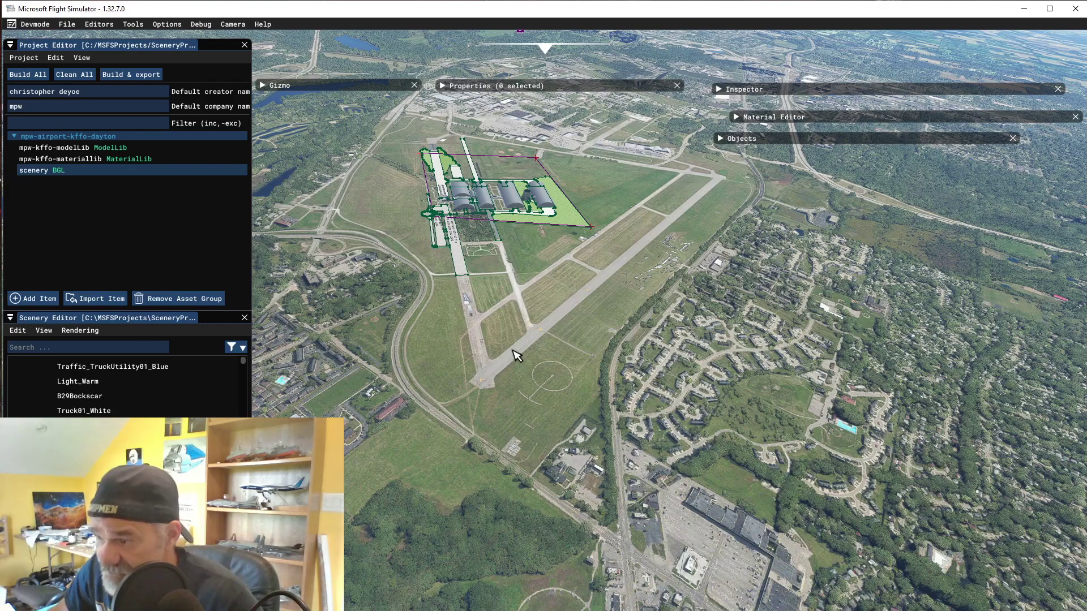
{"action": "mouse_move", "coordinate": [517, 355]}
{"action": "right_mouse_down"}
{"action": "mouse_move", "coordinate": [526, 354]}
{"action": "mouse_move", "coordinate": [505, 347]}
{"action": "right_mouse_up"}
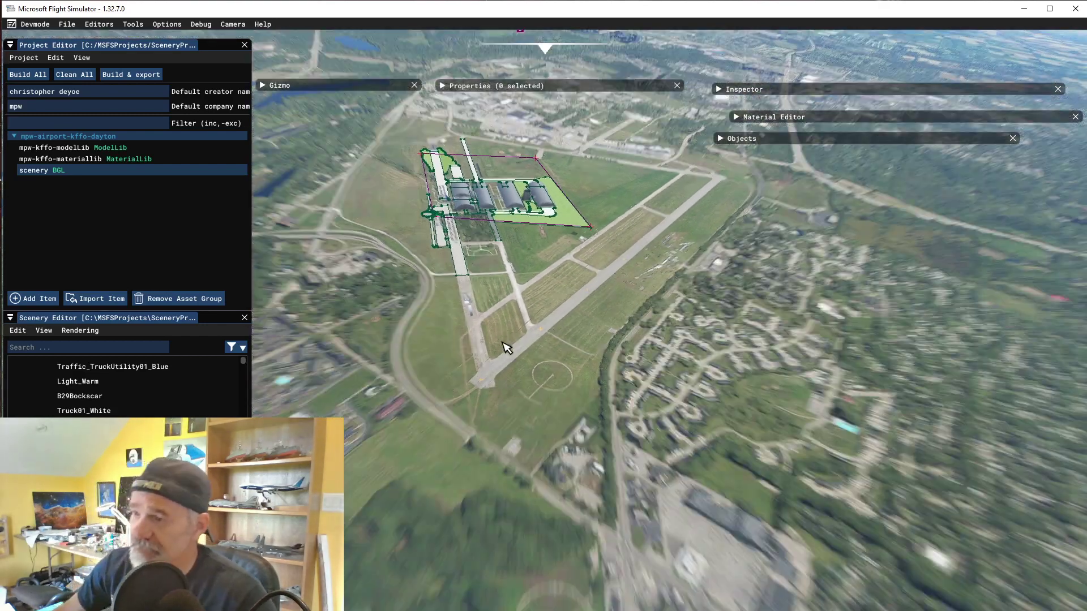
{"action": "scroll", "coordinate": [505, 347], "scroll_direction": "down", "scroll_amount": 2}
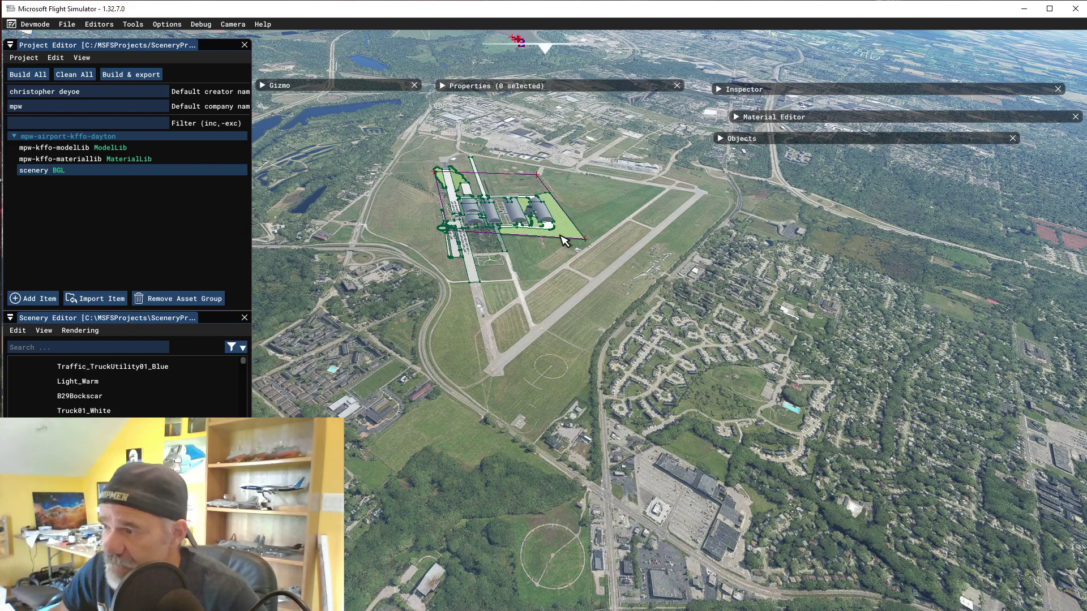
{"action": "scroll", "coordinate": [564, 243], "scroll_direction": "up", "scroll_amount": 5}
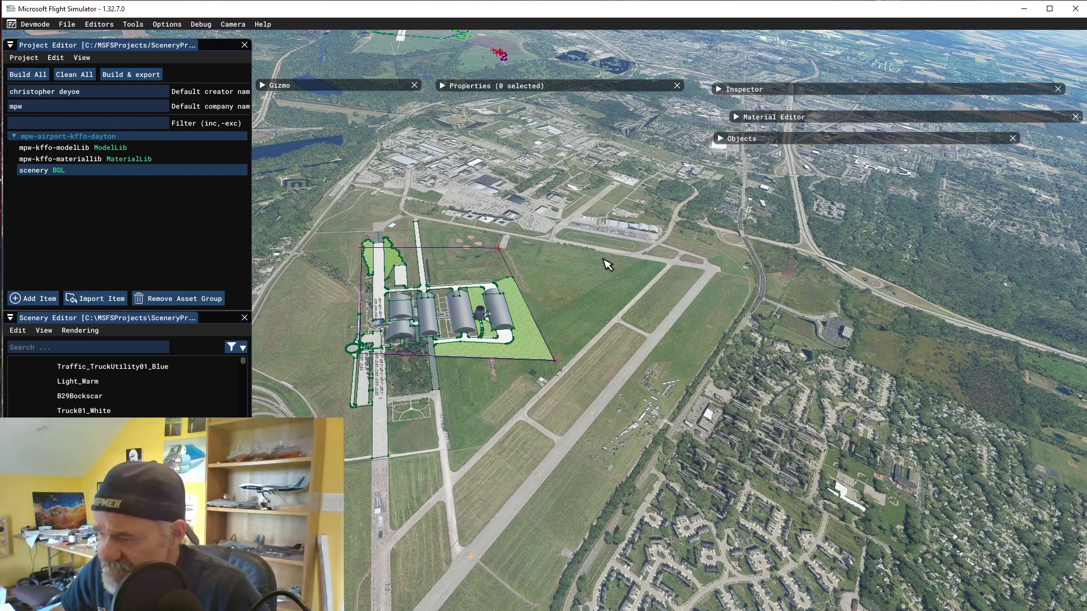
- Circle to the runway side of the hangars and inspect the white pavement strips and grass patches beyond them
{"action": "middle_click_drag", "start_coordinate": [561, 407], "coordinate": [424, 427]}
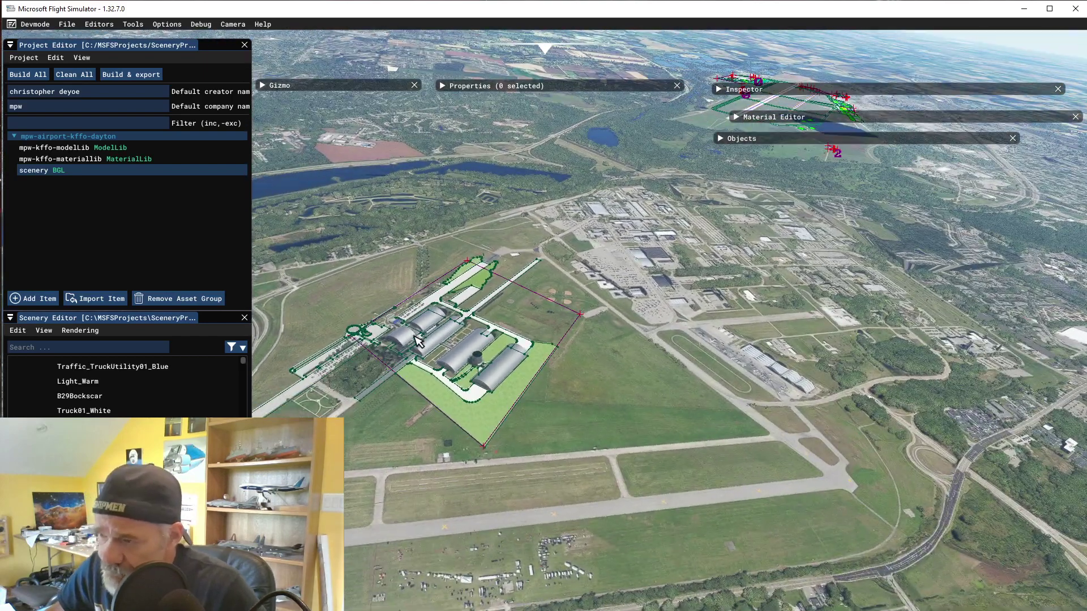
{"action": "middle_click_drag", "start_coordinate": [415, 335], "coordinate": [475, 409]}
{"action": "scroll", "coordinate": [499, 422], "scroll_direction": "up", "scroll_amount": 3}
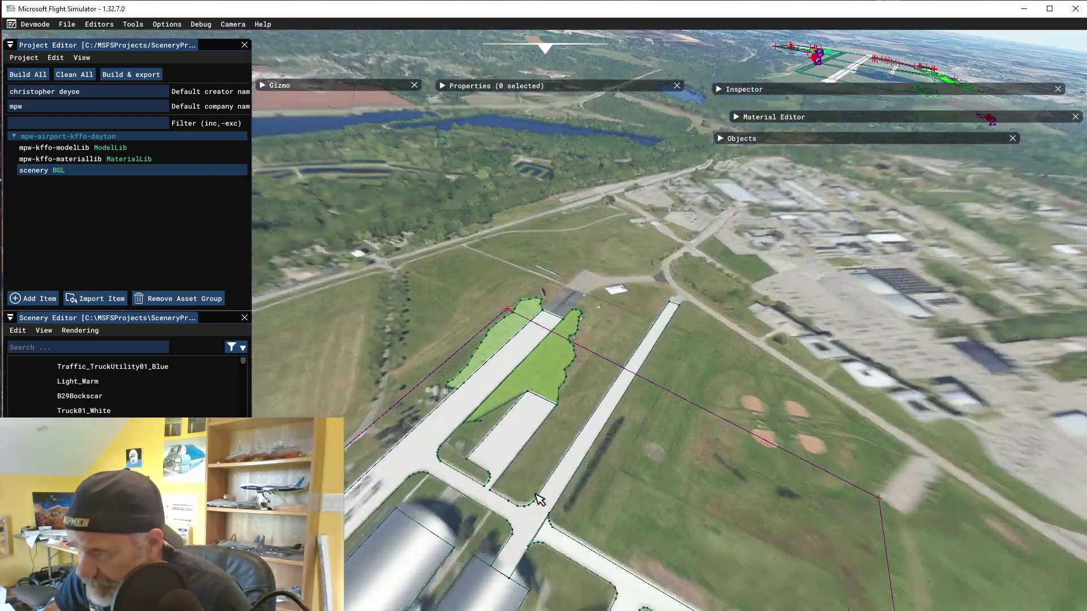
{"action": "scroll", "coordinate": [538, 498], "scroll_direction": "down", "scroll_amount": 3}
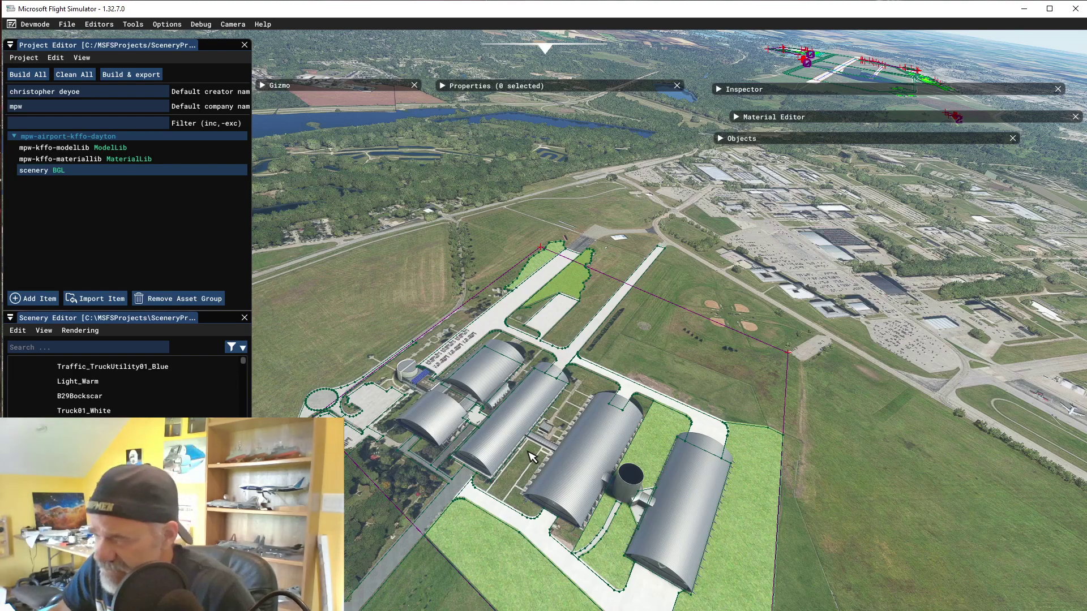
- Inspect the front hangars, the round entrance building and the roofs connecting them from close above
{"action": "key", "text": "a"}
{"action": "key", "text": "s"}
{"action": "key", "text": "w"}
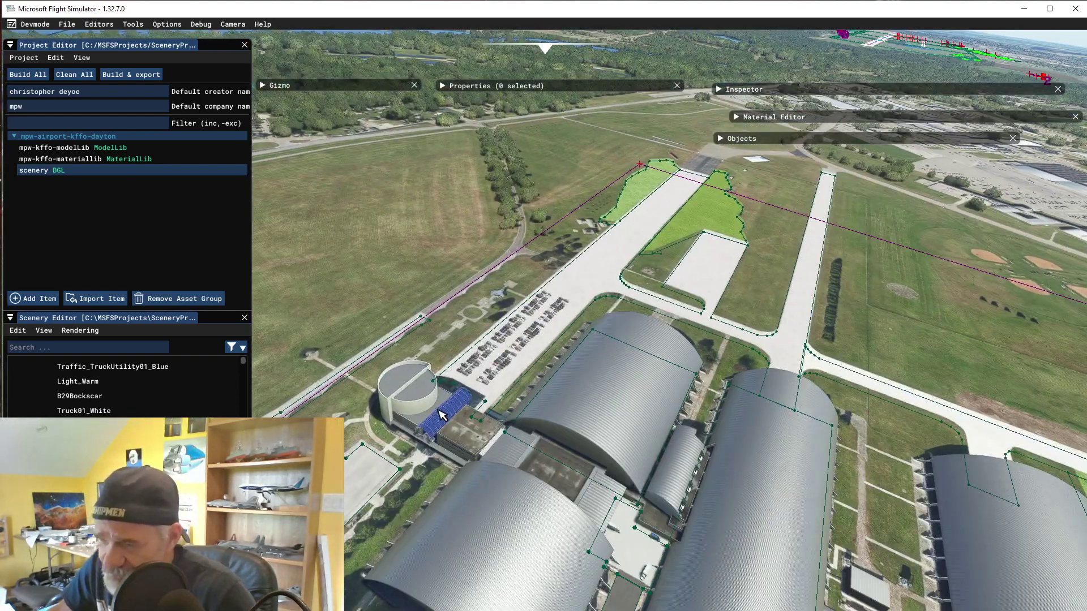
{"action": "key", "text": "a"}
{"action": "key", "text": "s"}
{"action": "key", "text": "s"}
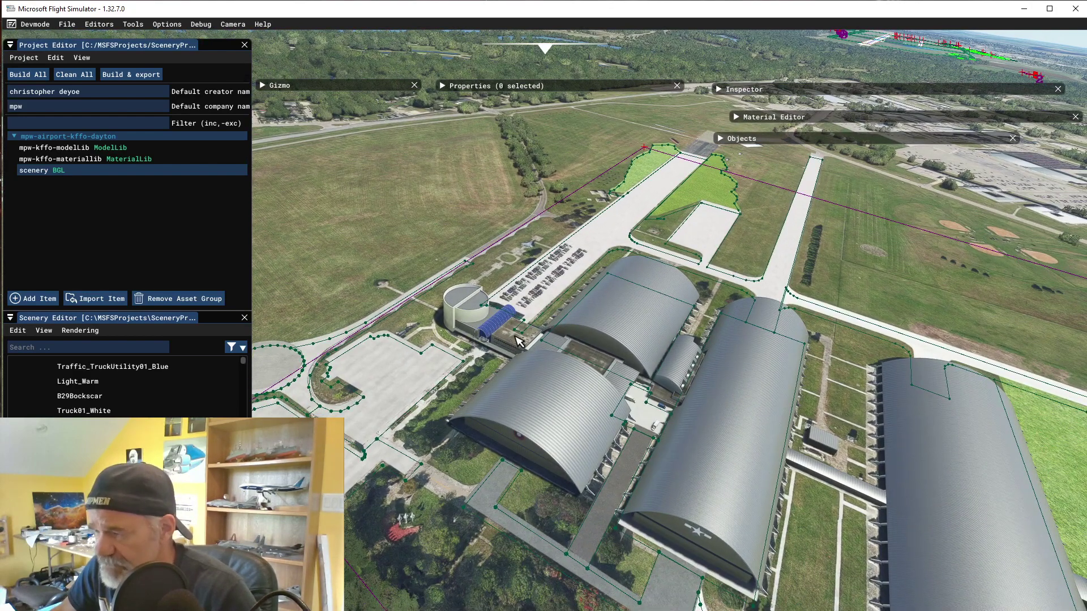
{"action": "key", "text": "w"}
{"action": "key", "text": "s"}
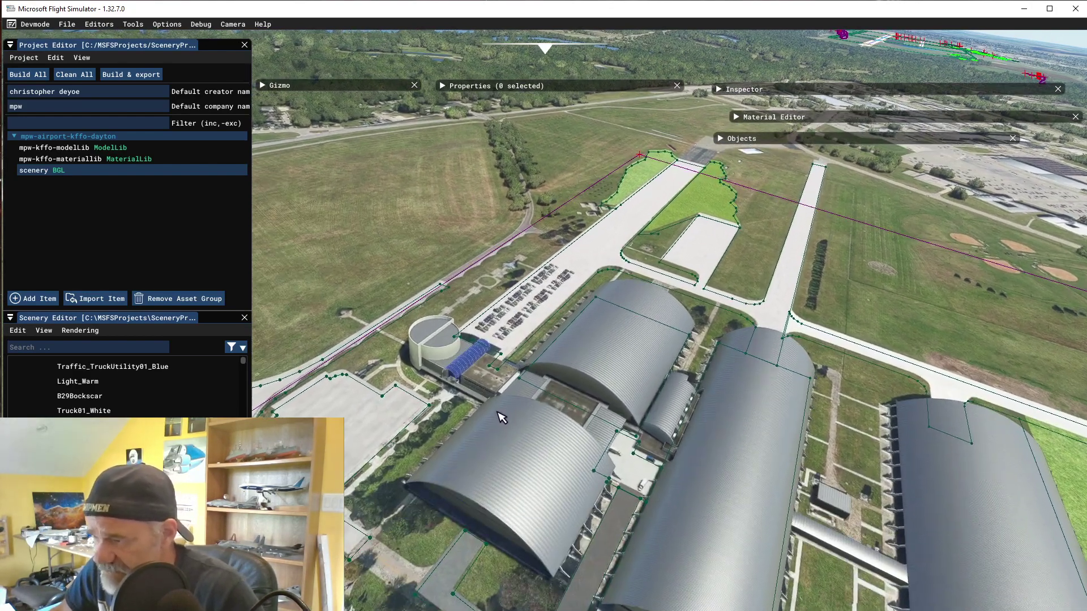
{"action": "key", "text": "s"}
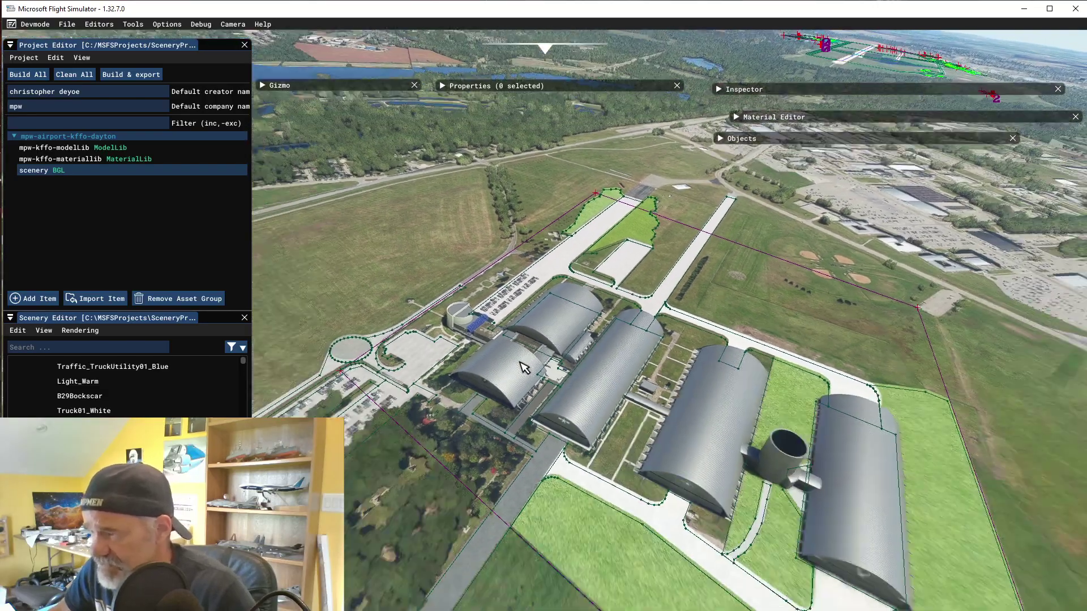
- Examine the whole row of hangars and their connecting corridors from the wooded end, from afar and closer up
{"action": "key", "text": "d"}
{"action": "key", "text": "s"}
{"action": "key", "text": "a"}
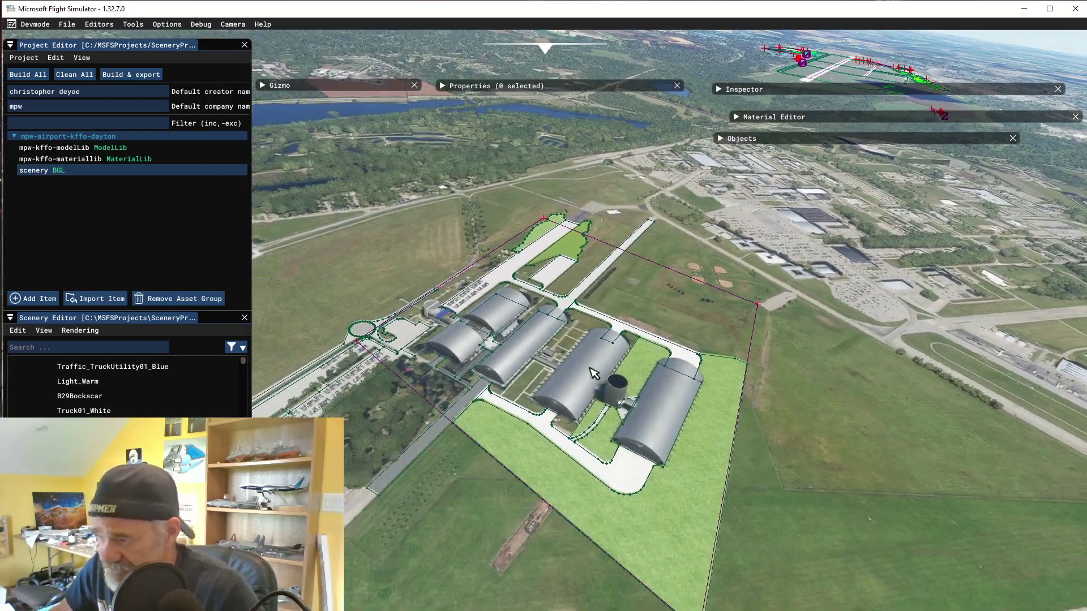
{"action": "key", "text": "d"}
{"action": "right_click_drag", "start_coordinate": [563, 376], "coordinate": [683, 360]}
{"action": "key", "text": "a"}
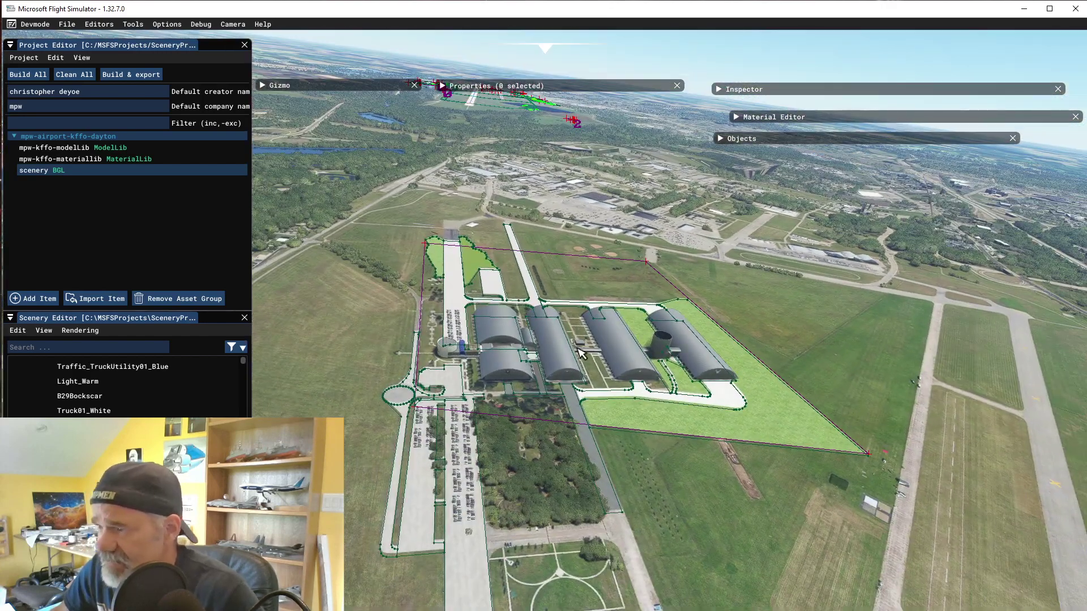
{"action": "key", "text": "s"}
{"action": "key", "text": "w"}
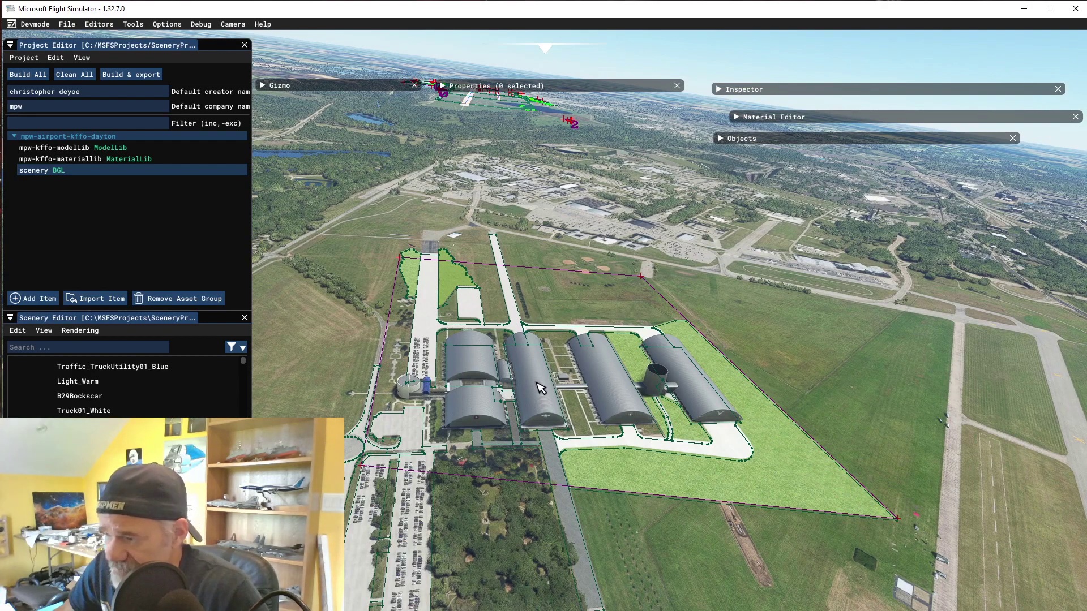
{"action": "key", "text": "w"}
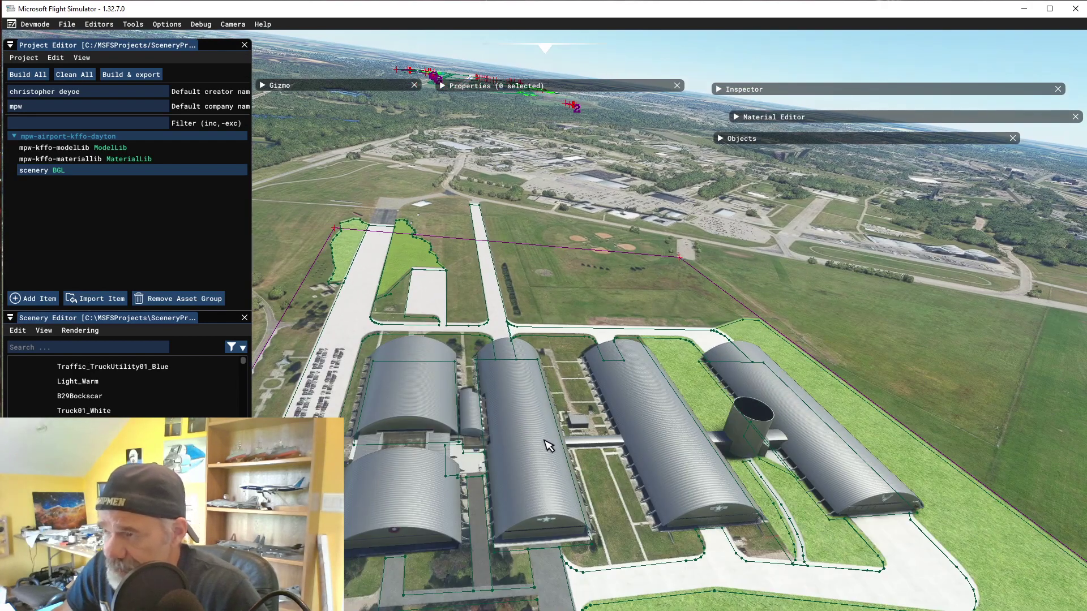
{"action": "key", "text": "s"}
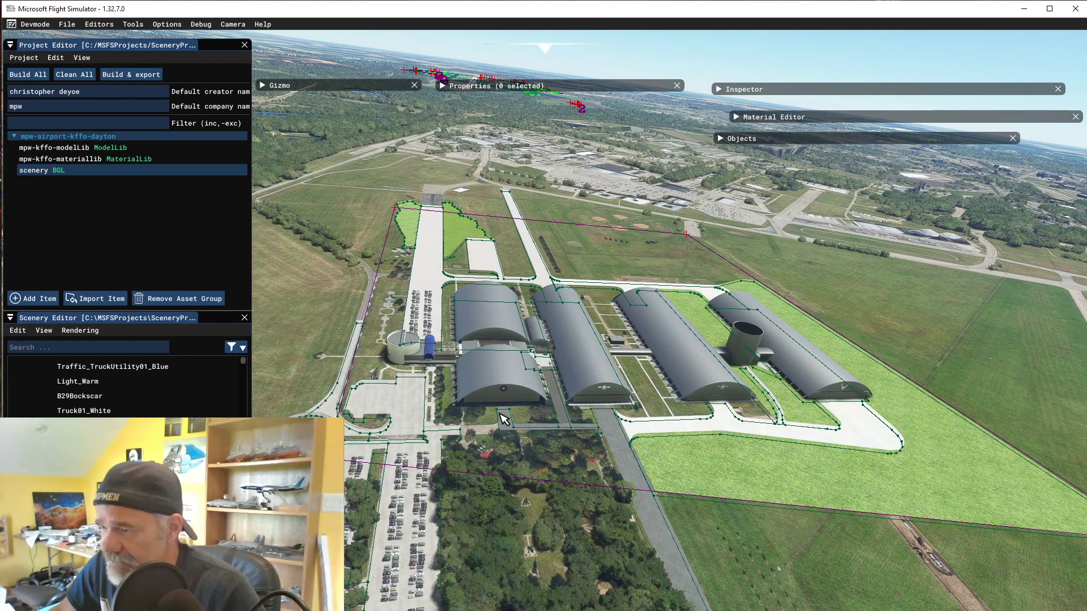
- View the complex from the rear hangar's corner, and back away to include its green ground polygon and the runway
{"action": "middle_click_drag", "start_coordinate": [694, 454], "coordinate": [398, 451]}
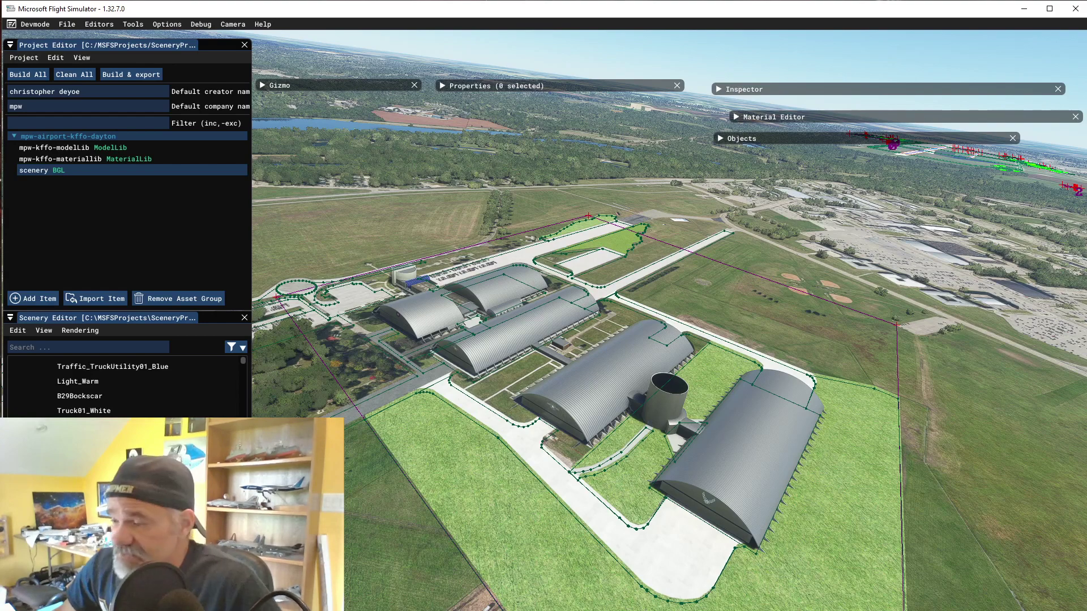
{"action": "scroll", "coordinate": [661, 354], "scroll_direction": "down", "scroll_amount": 5}
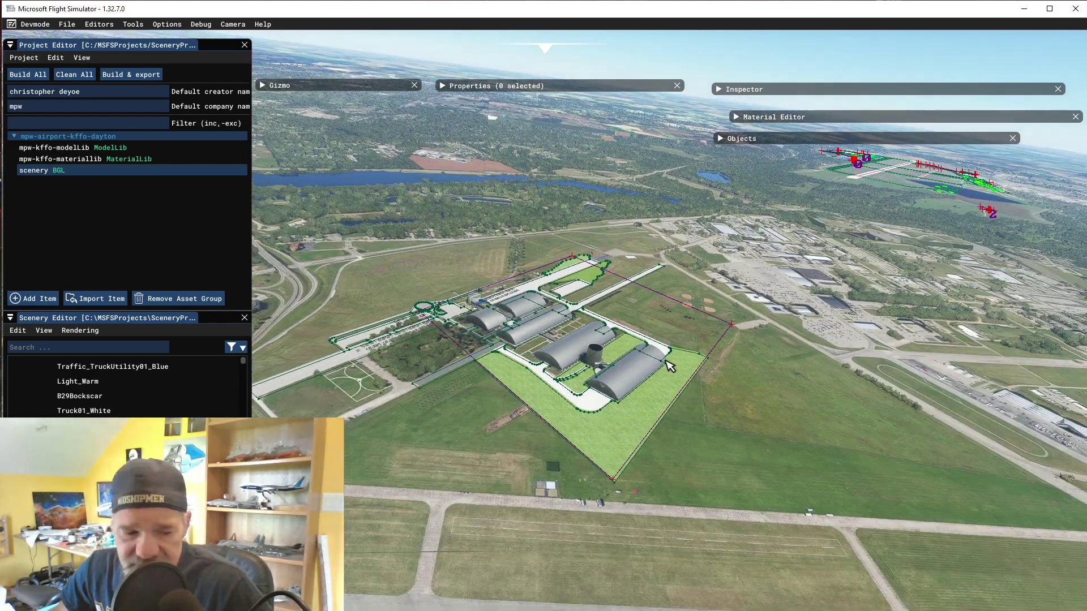
{"action": "scroll", "coordinate": [688, 357], "scroll_direction": "up", "scroll_amount": 3}
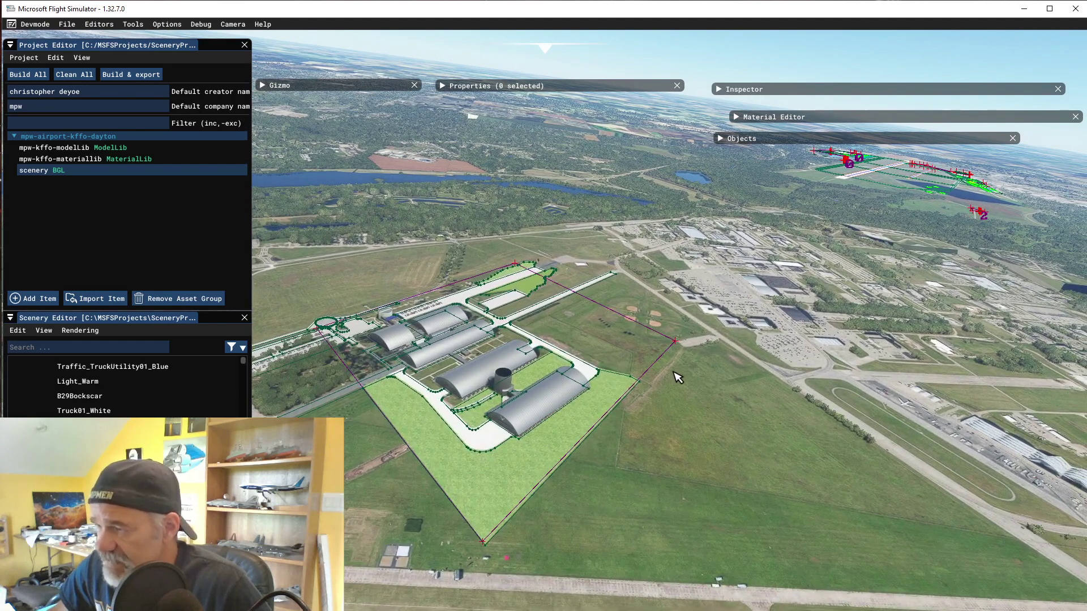
{"action": "key", "text": "d"}
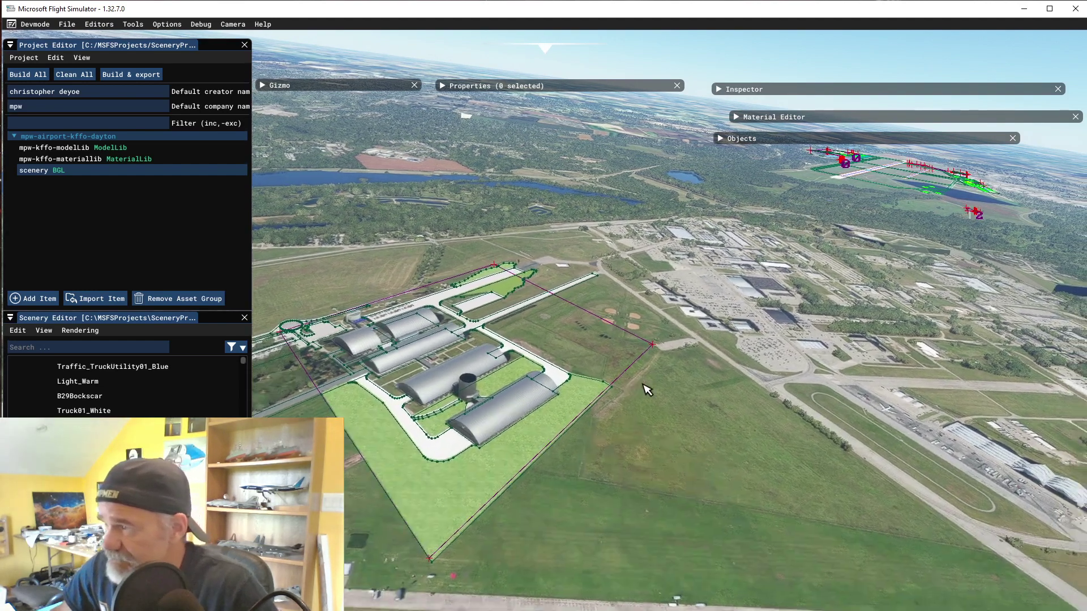
- Examine the hangar rows from behind the rearmost hangar, looking across the complex toward the river
{"action": "key", "text": "d"}
{"action": "right_click_drag", "start_coordinate": [665, 327], "coordinate": [444, 374]}
{"action": "right_click_drag", "start_coordinate": [566, 373], "coordinate": [525, 375]}
{"action": "key", "text": "w"}
{"action": "key", "text": "a"}
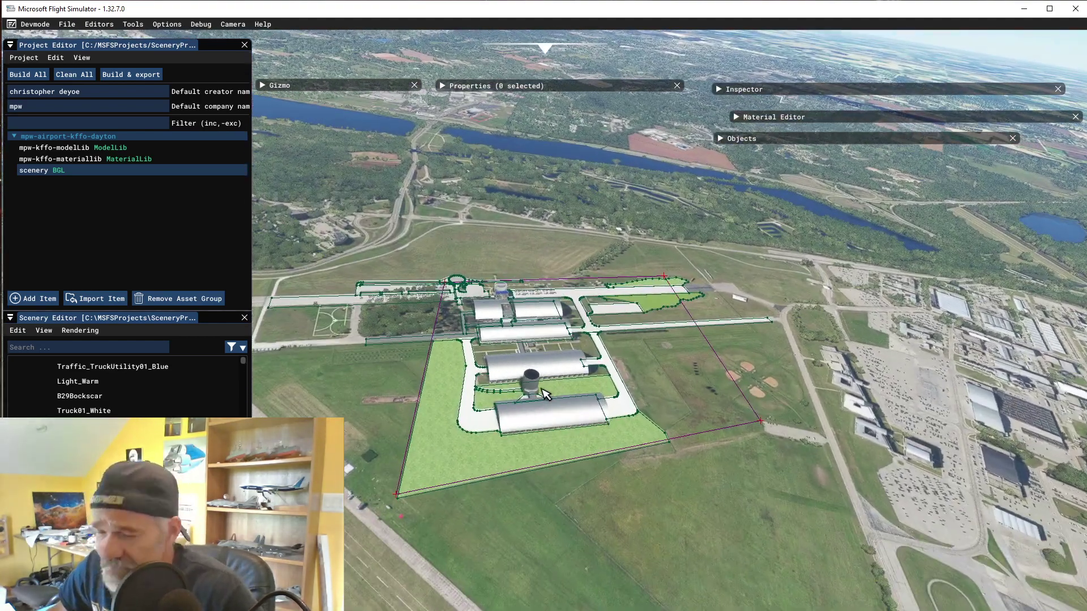
{"action": "key", "text": "w"}
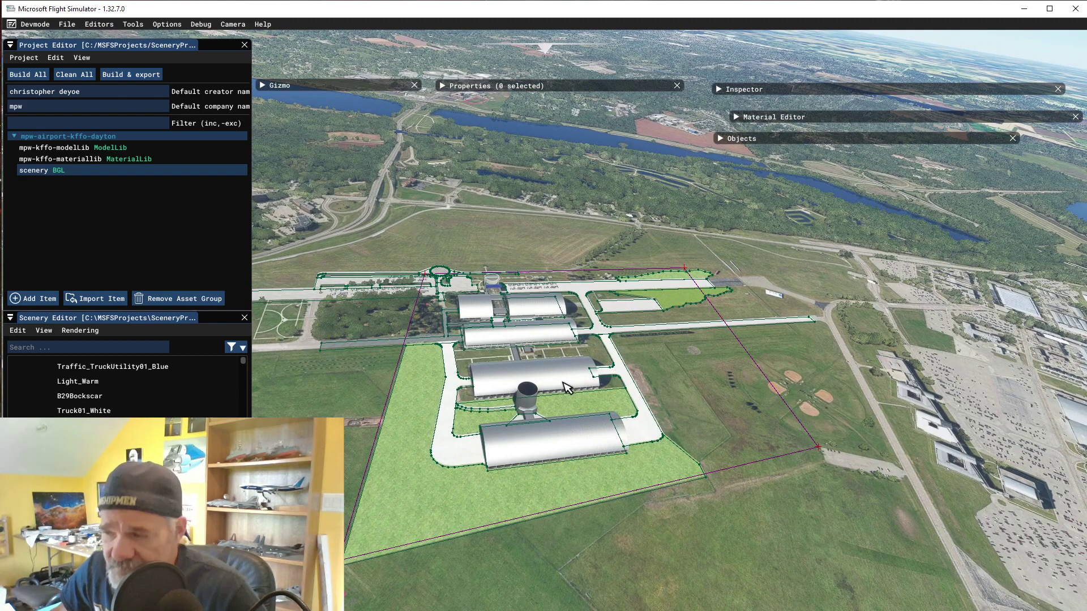
{"action": "key", "text": "w"}
{"action": "key", "text": "s"}
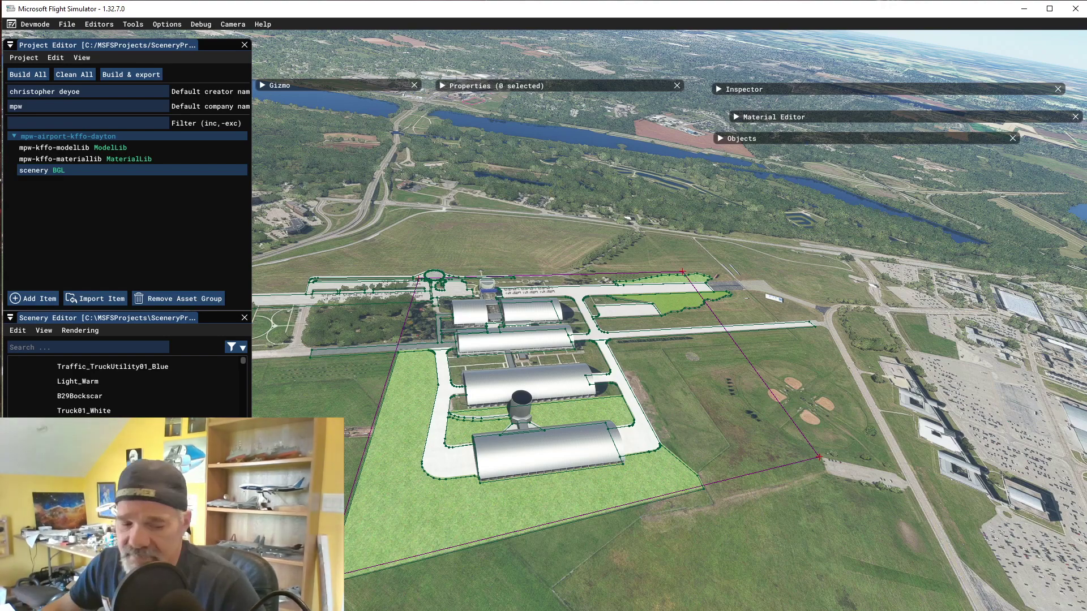
- Move from the hangars past the baseball fields to survey the built-up base area beside the airfield
{"action": "key", "text": "w"}
{"action": "key", "text": "d"}
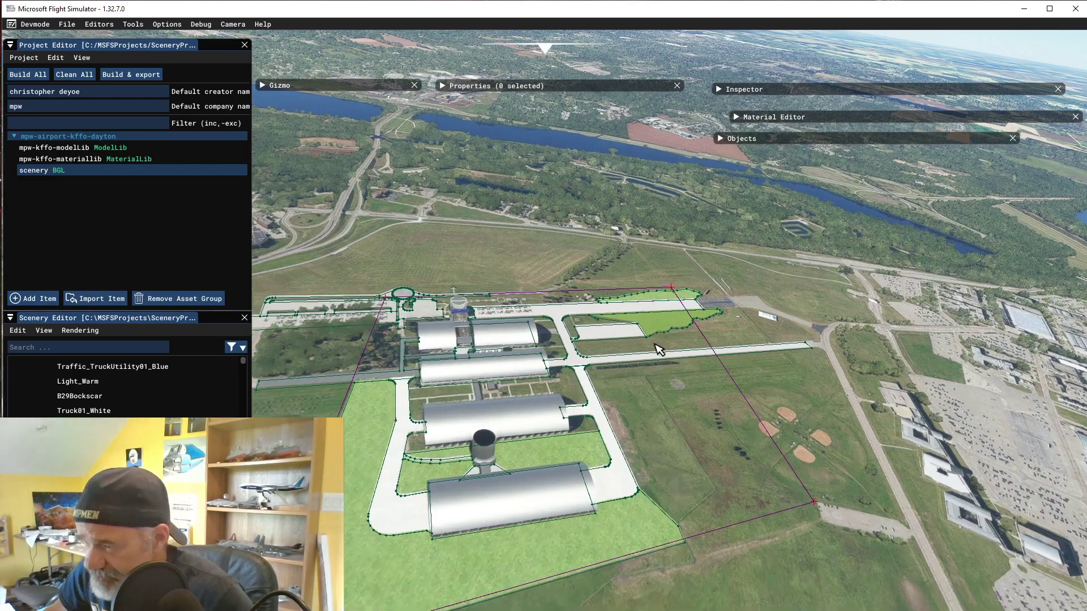
{"action": "key", "text": "a"}
{"action": "key", "text": "s"}
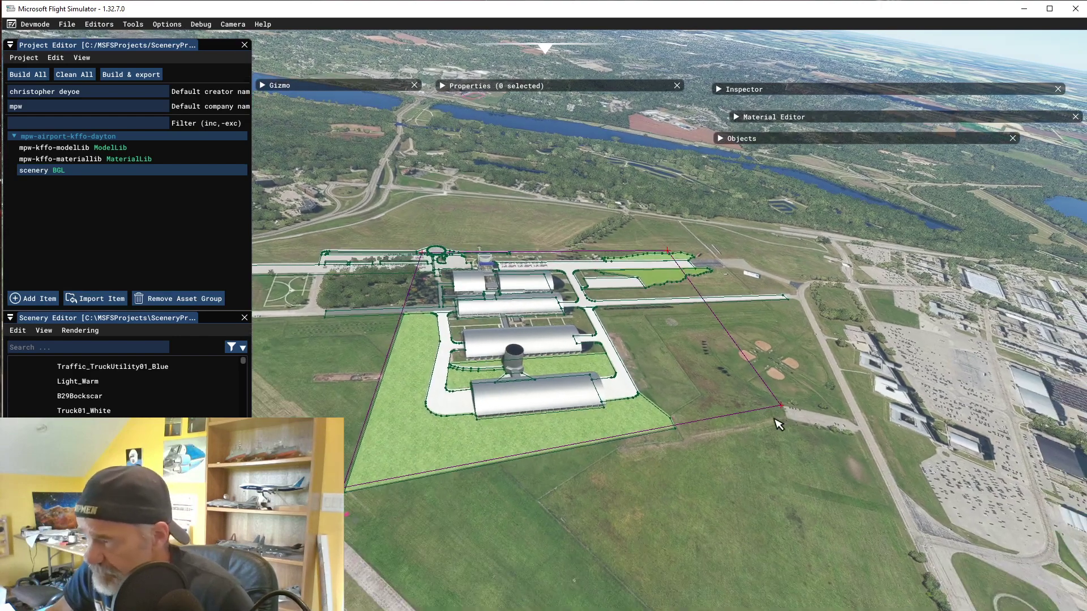
{"action": "key", "text": "d"}
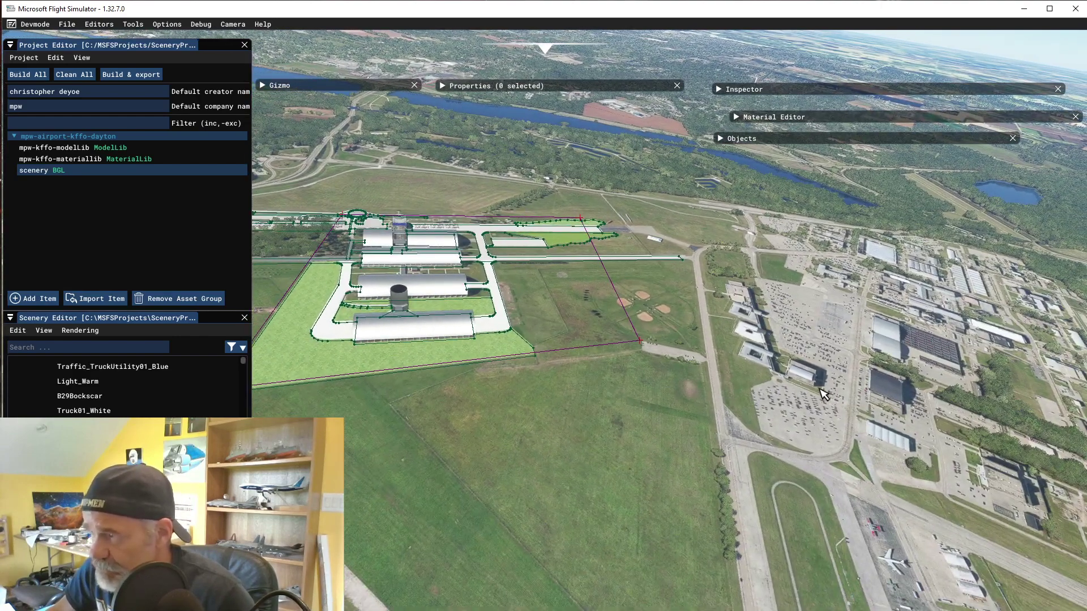
{"action": "key", "text": "d"}
{"action": "key", "text": "d"}
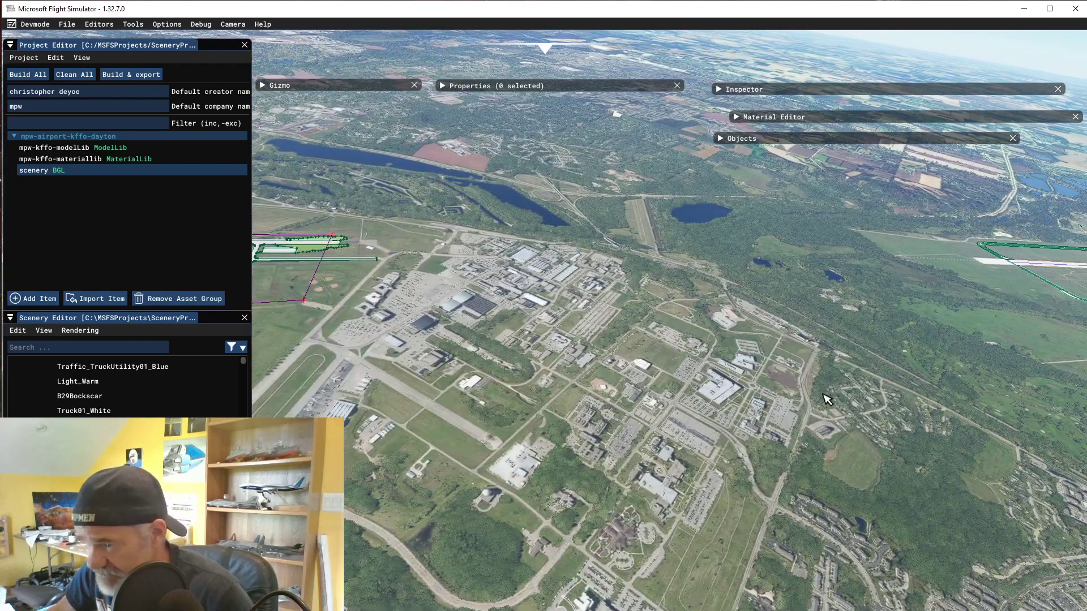
- Move from the base area to the main airfield and close in on the far apron with its parked aircraft
{"action": "key", "text": "d"}
{"action": "key", "text": "d"}
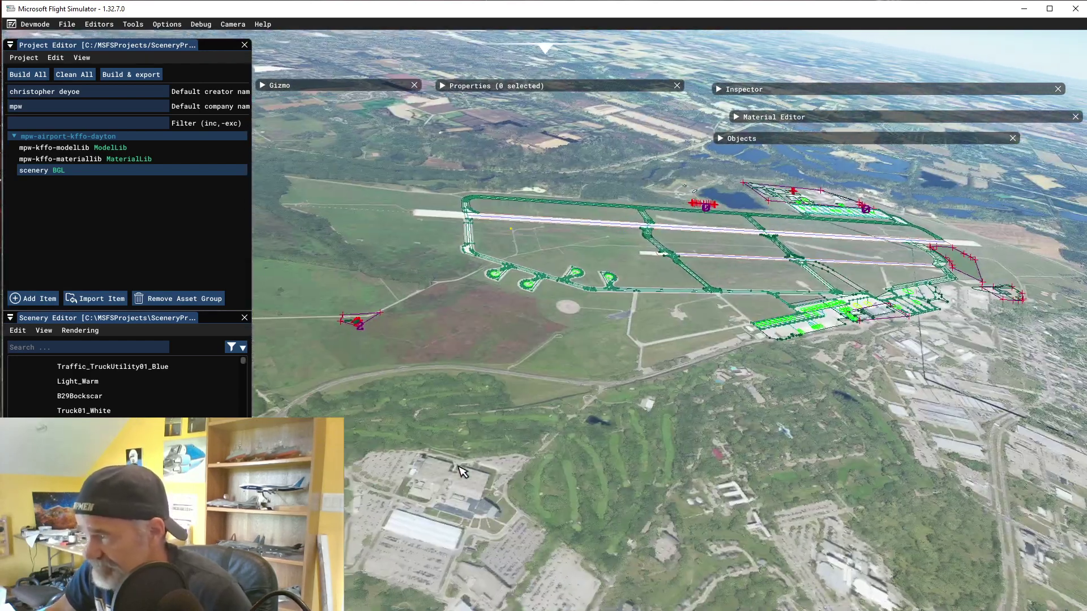
{"action": "key", "text": "w"}
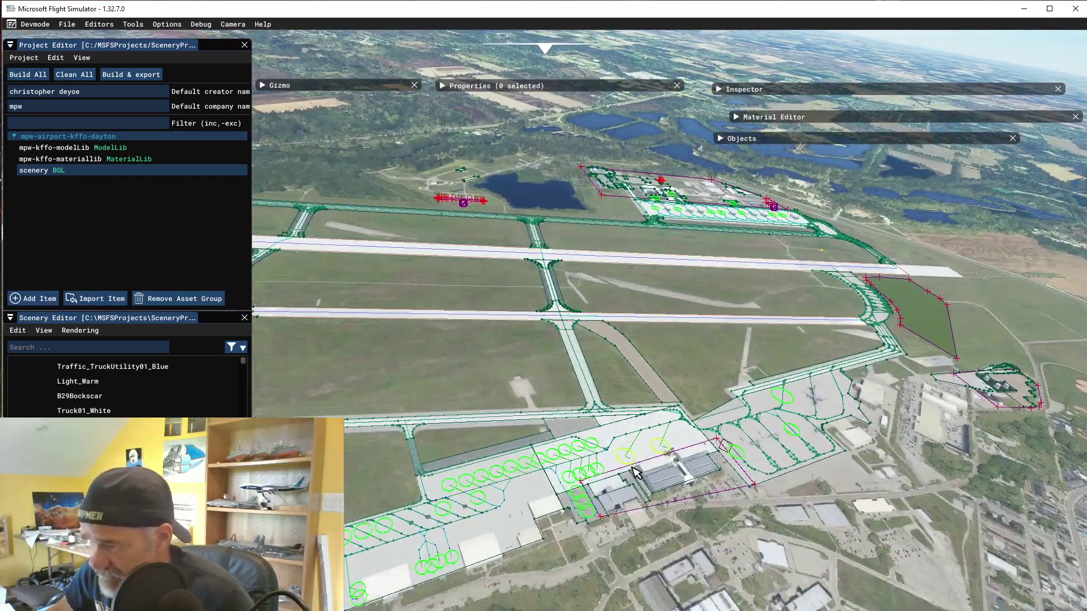
{"action": "key", "text": "w"}
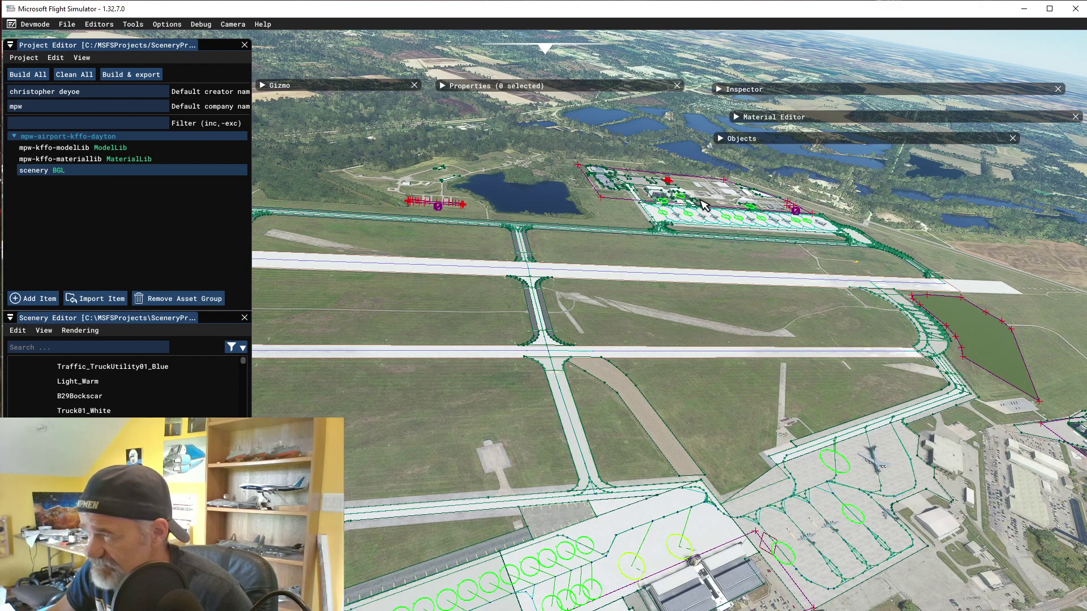
{"action": "key", "text": "w"}
{"action": "middle_click_drag", "start_coordinate": [642, 443], "coordinate": [609, 485]}
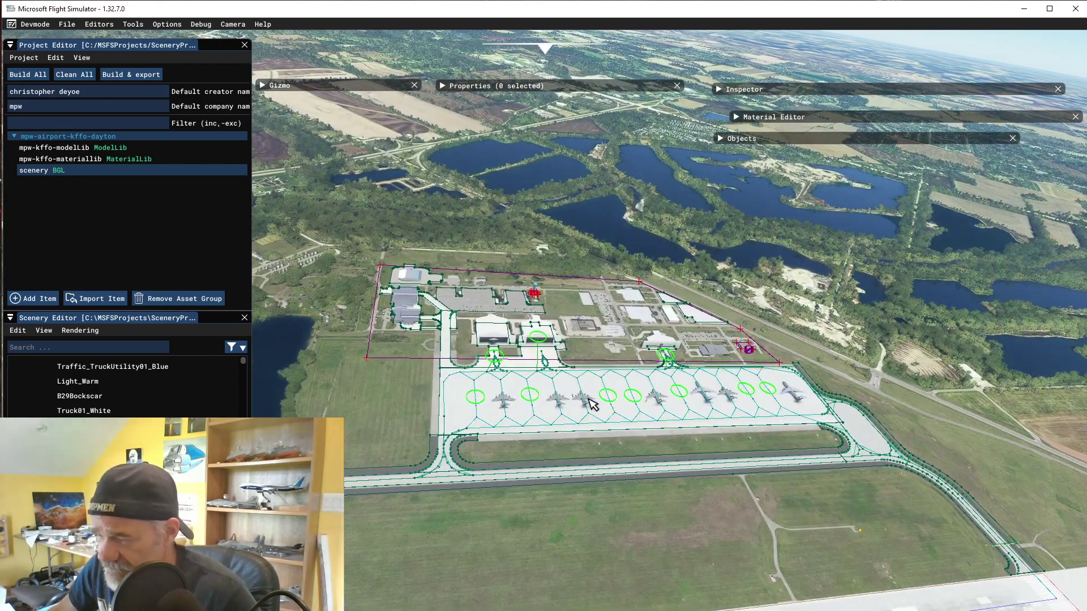
- Examine the far apron and the lakeside compound, and back away across both runways
{"action": "middle_click_drag", "start_coordinate": [576, 452], "coordinate": [580, 429]}
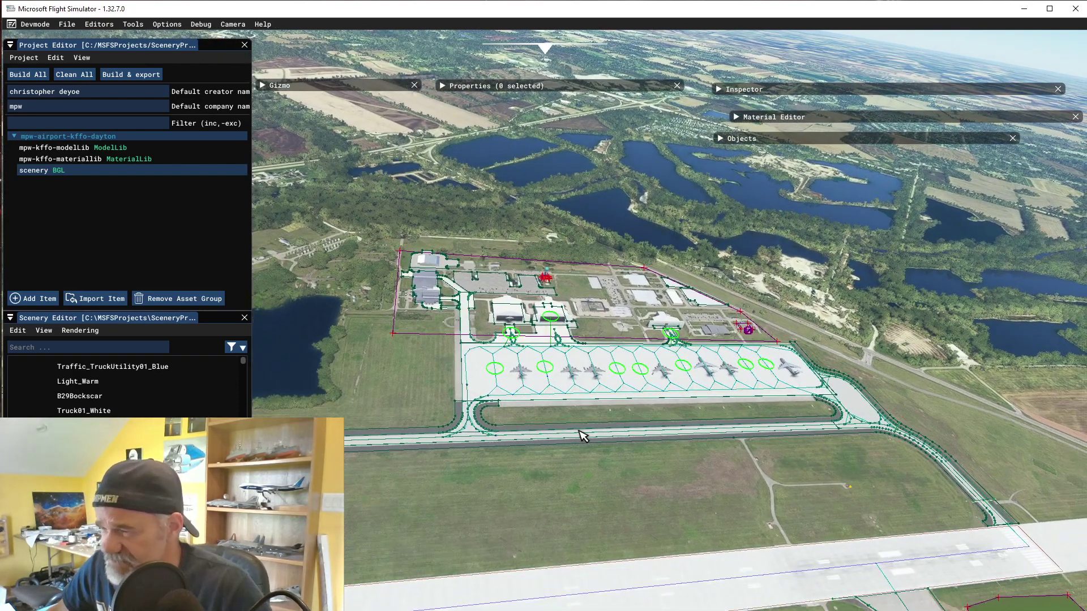
{"action": "middle_click_drag", "start_coordinate": [752, 400], "coordinate": [755, 283]}
{"action": "middle_click_drag", "start_coordinate": [621, 417], "coordinate": [695, 329]}
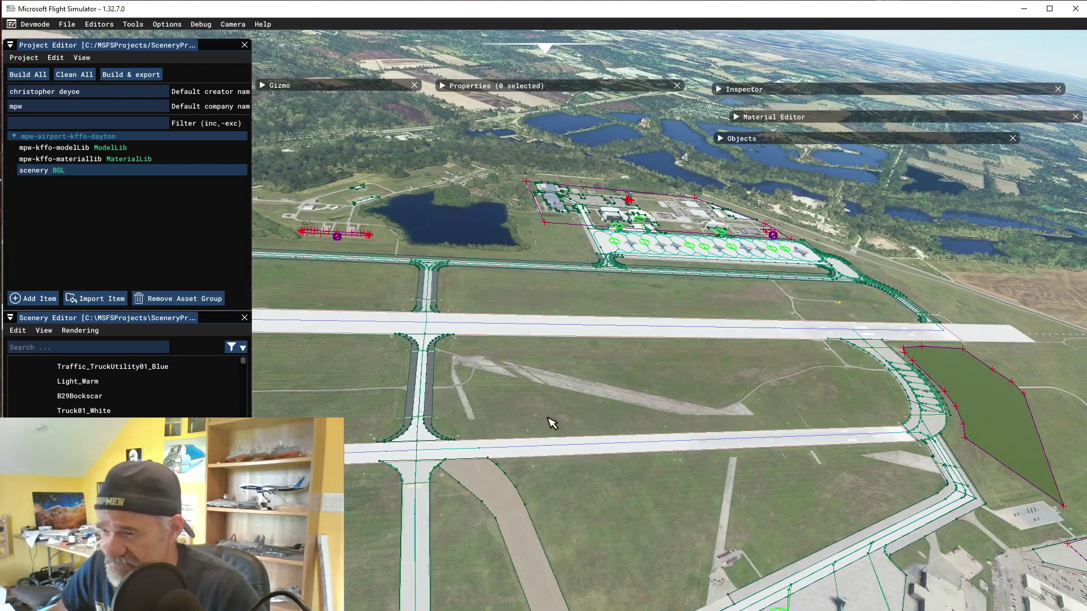
{"action": "middle_click_drag", "start_coordinate": [465, 351], "coordinate": [624, 487]}
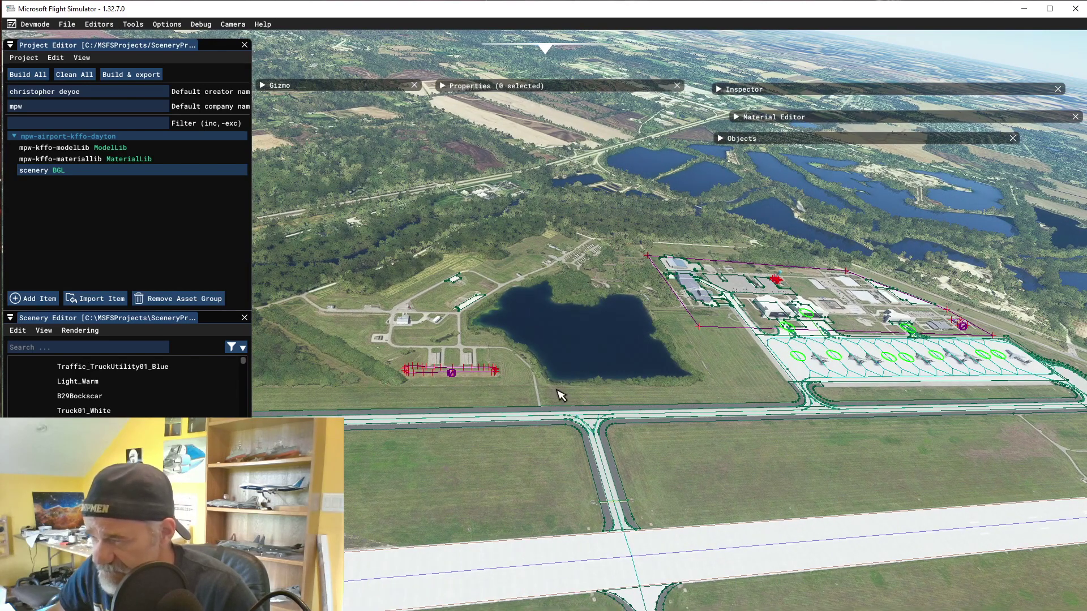
{"action": "middle_click_drag", "start_coordinate": [804, 519], "coordinate": [667, 262]}
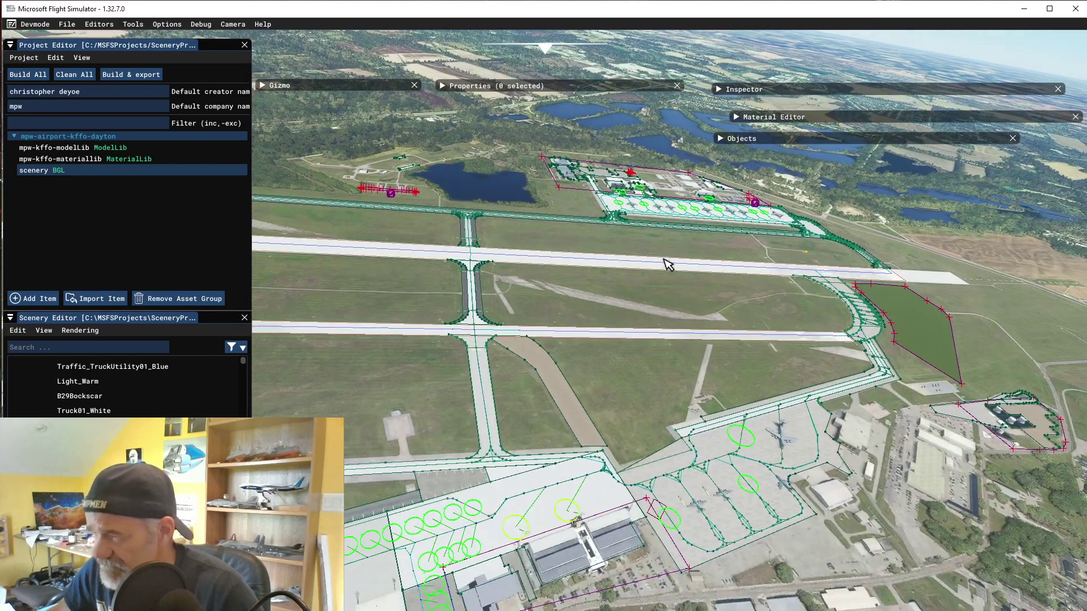
- Survey the near apron, its hangars and the buildings behind them, from the fenced parking area along to the golf course
{"action": "middle_click_drag", "start_coordinate": [752, 444], "coordinate": [727, 387]}
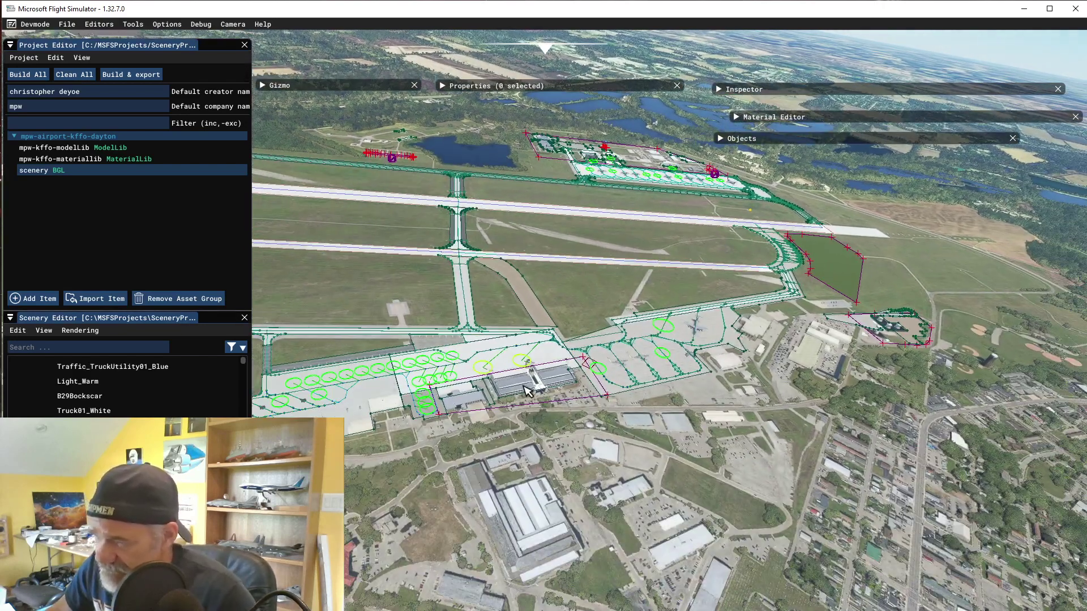
{"action": "scroll", "coordinate": [463, 415], "scroll_direction": "up", "scroll_amount": 5}
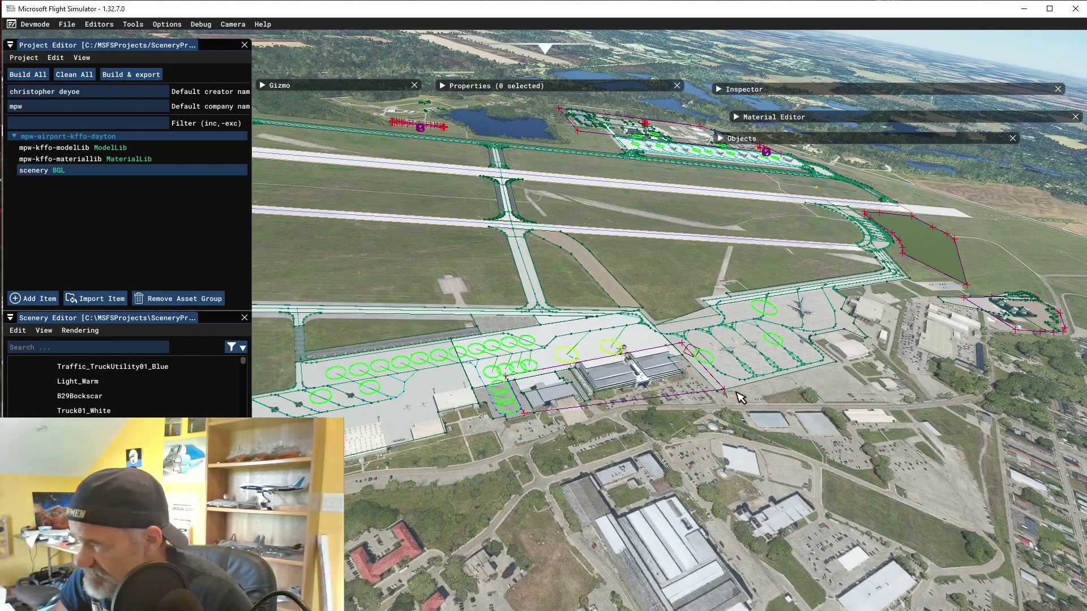
{"action": "middle_click_drag", "start_coordinate": [739, 396], "coordinate": [521, 359]}
{"action": "middle_click_drag", "start_coordinate": [663, 393], "coordinate": [509, 326]}
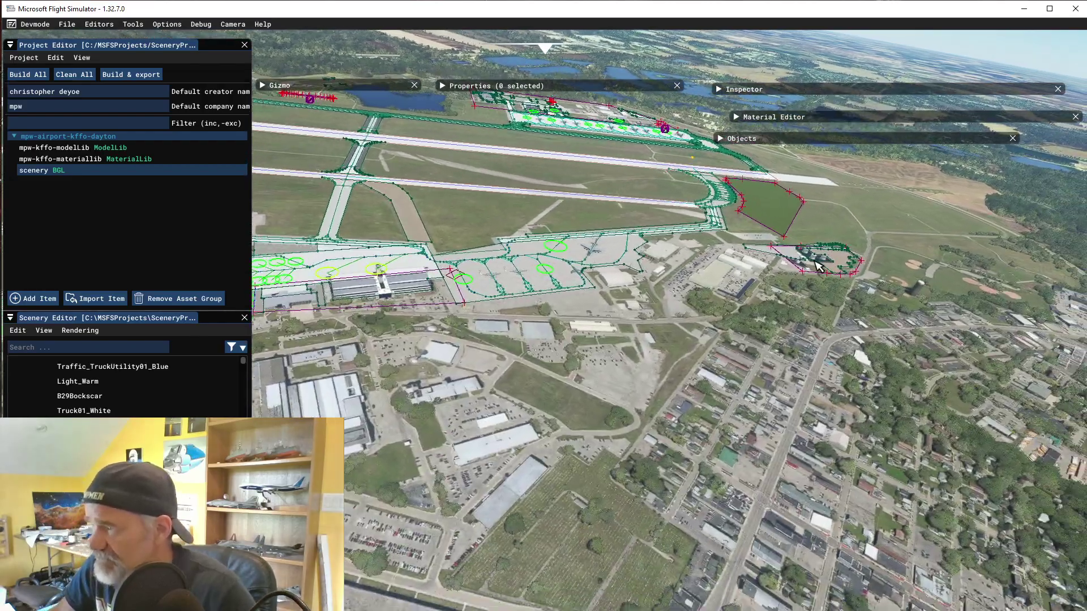
{"action": "middle_click_drag", "start_coordinate": [719, 373], "coordinate": [776, 338]}
{"action": "middle_click_drag", "start_coordinate": [524, 376], "coordinate": [673, 428]}
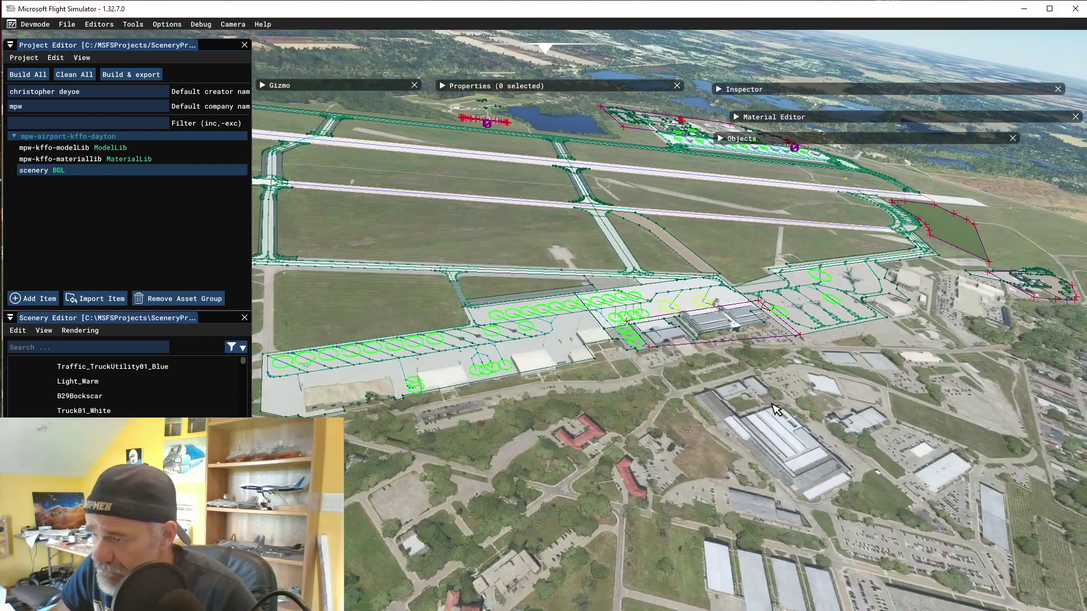
{"action": "middle_click_drag", "start_coordinate": [574, 480], "coordinate": [730, 337]}
{"action": "middle_click_drag", "start_coordinate": [430, 414], "coordinate": [639, 346]}
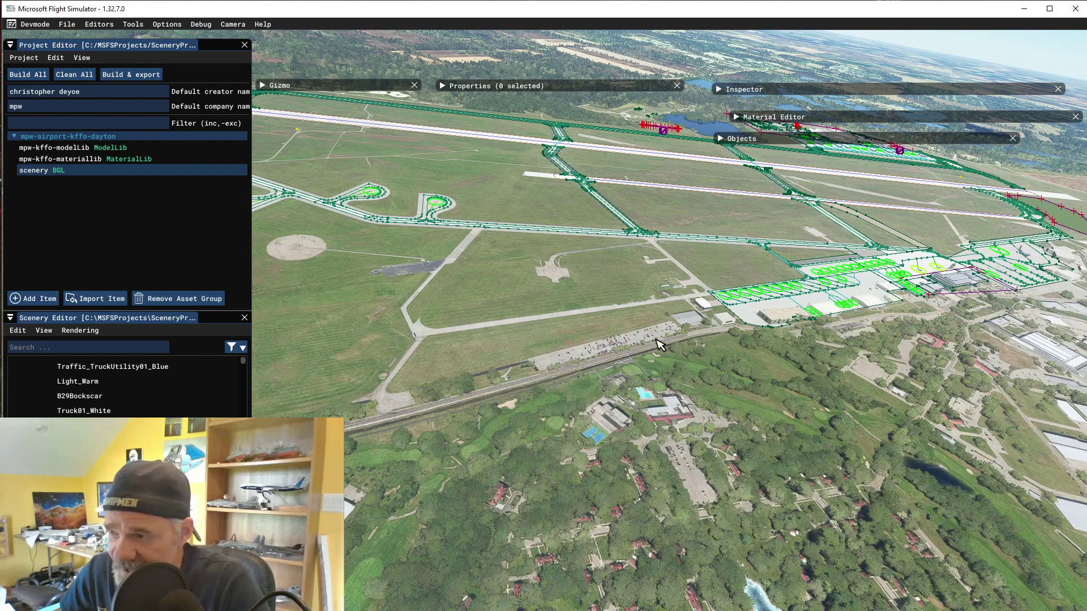
- Back away to view the whole main airfield, and cross over to the museum complex and neighbouring base buildings
{"action": "scroll", "coordinate": [540, 337], "scroll_direction": "down", "scroll_amount": 5}
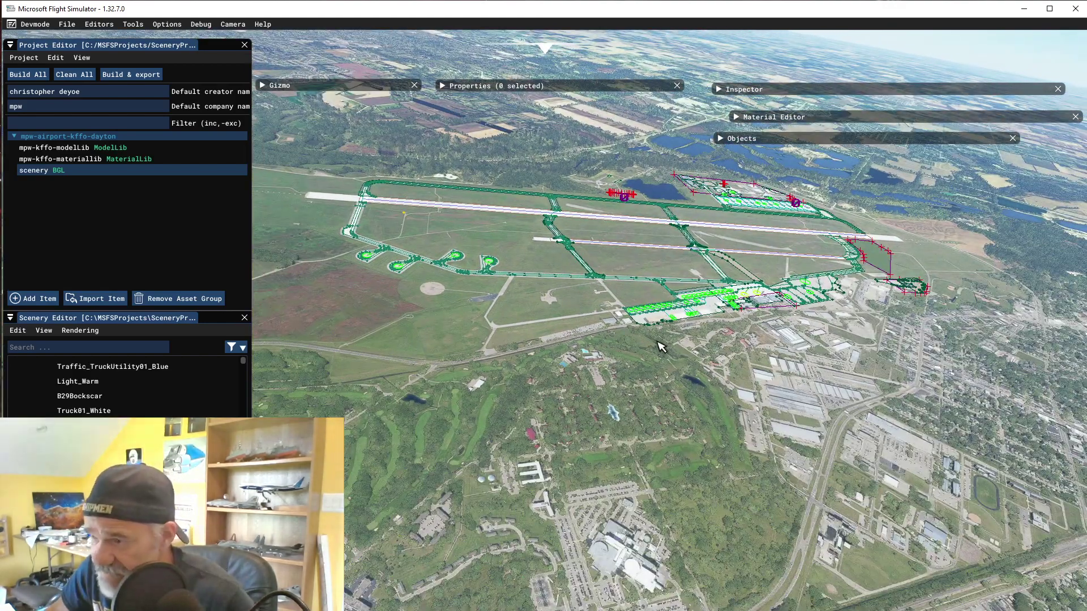
{"action": "middle_click_drag", "start_coordinate": [503, 376], "coordinate": [1004, 313]}
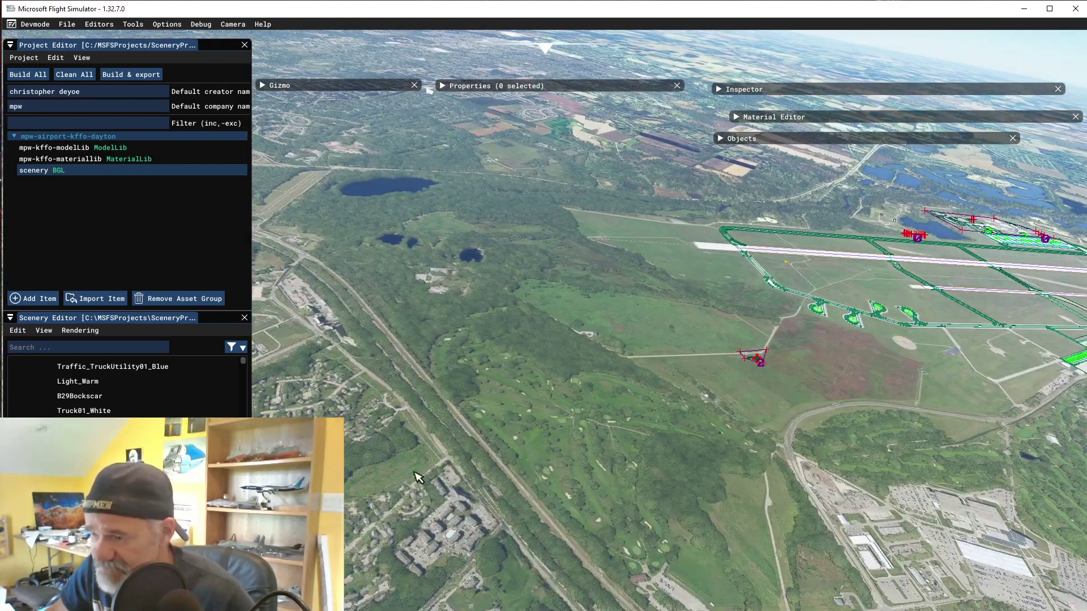
{"action": "middle_click_drag", "start_coordinate": [414, 472], "coordinate": [677, 313]}
{"action": "middle_click_drag", "start_coordinate": [398, 361], "coordinate": [661, 339]}
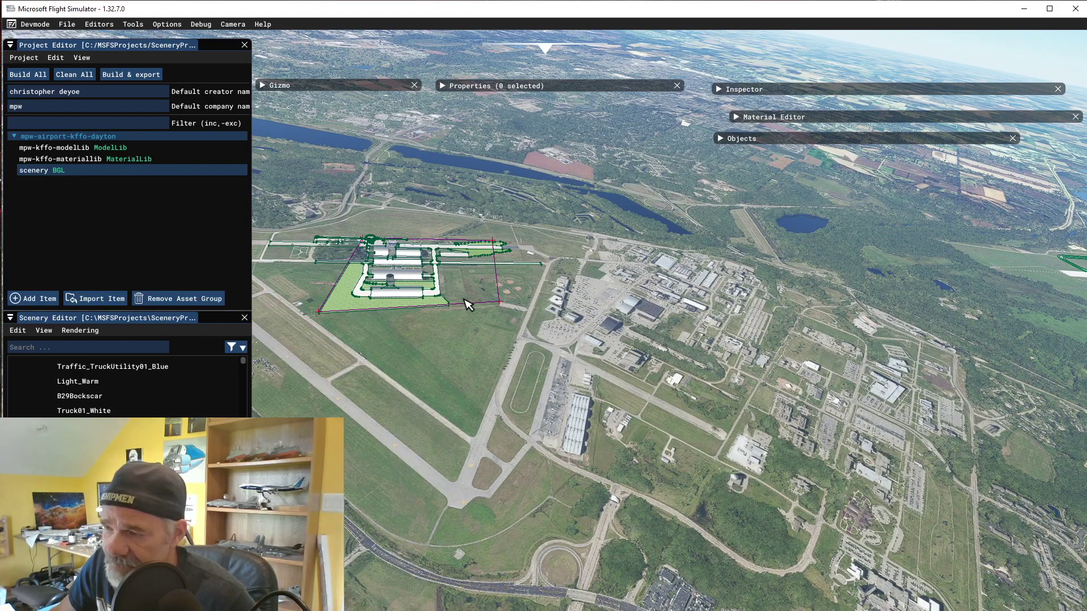
{"action": "middle_click_drag", "start_coordinate": [968, 349], "coordinate": [948, 394]}
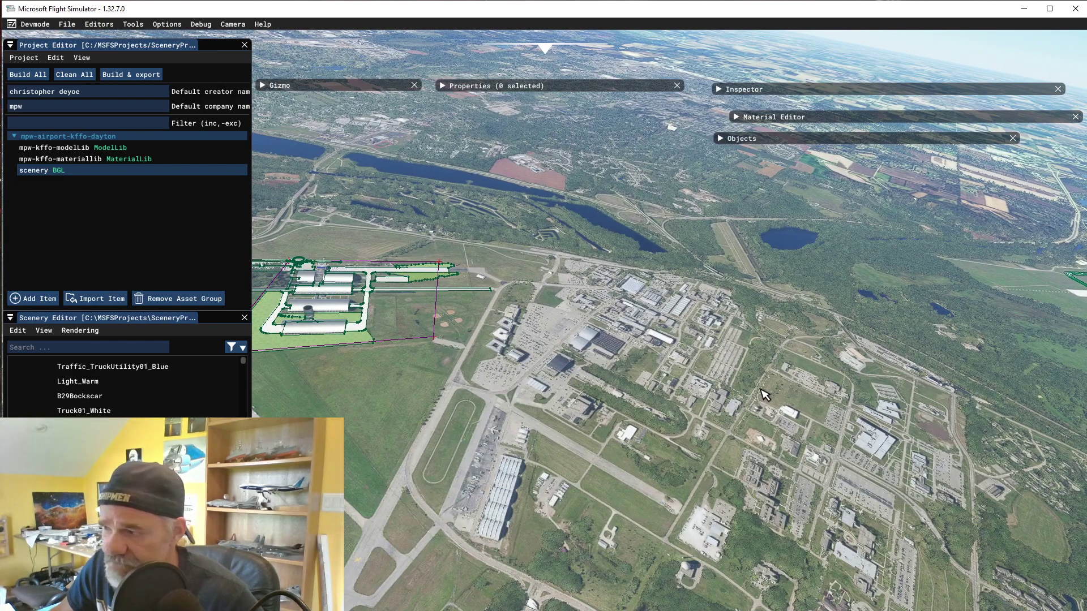
- Return to the main airfield and survey its runways, aprons and adjoining town from high above
{"action": "middle_click_drag", "start_coordinate": [884, 402], "coordinate": [511, 430]}
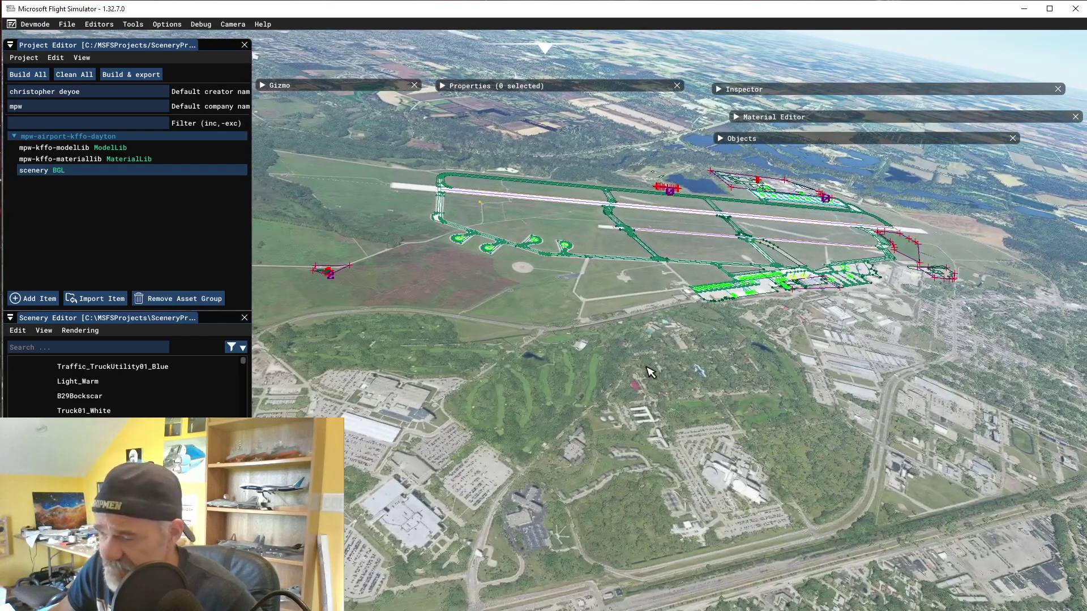
{"action": "middle_click_drag", "start_coordinate": [645, 366], "coordinate": [574, 456]}
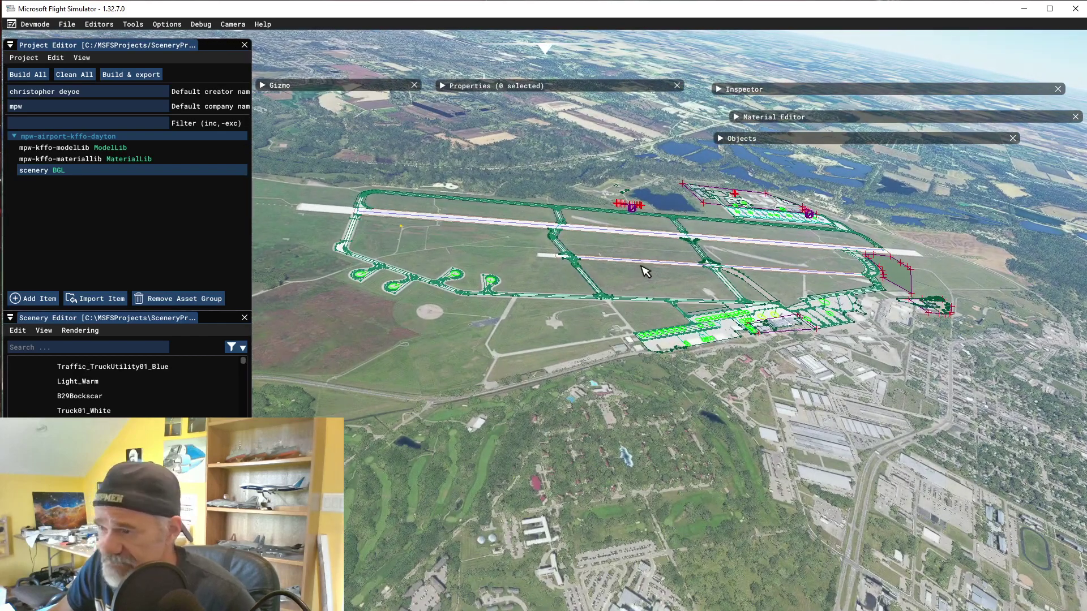
{"action": "middle_click_drag", "start_coordinate": [692, 360], "coordinate": [540, 420]}
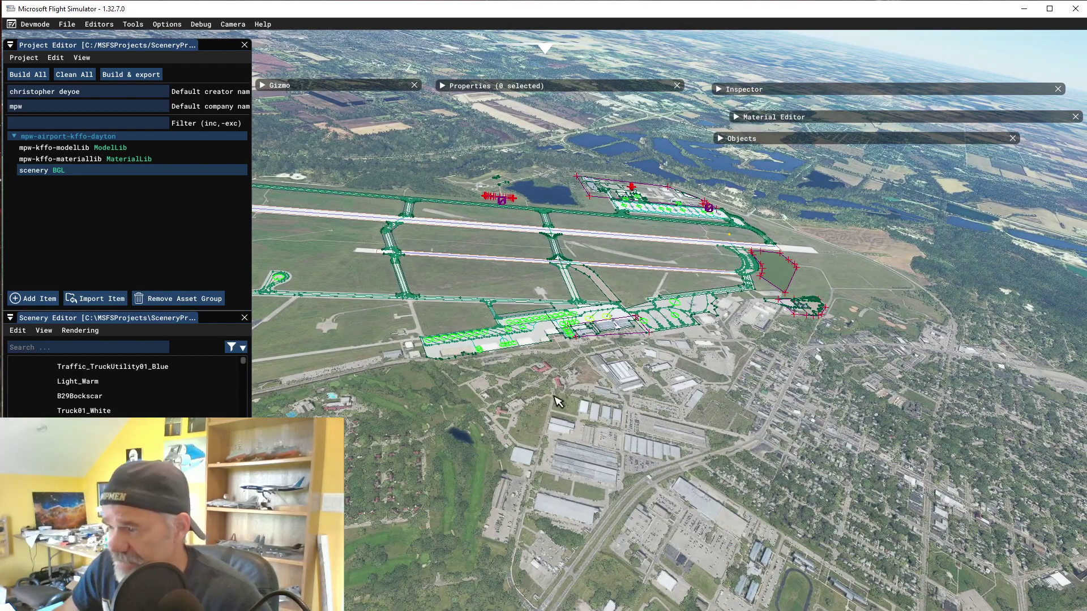
{"action": "middle_click_drag", "start_coordinate": [556, 401], "coordinate": [606, 362]}
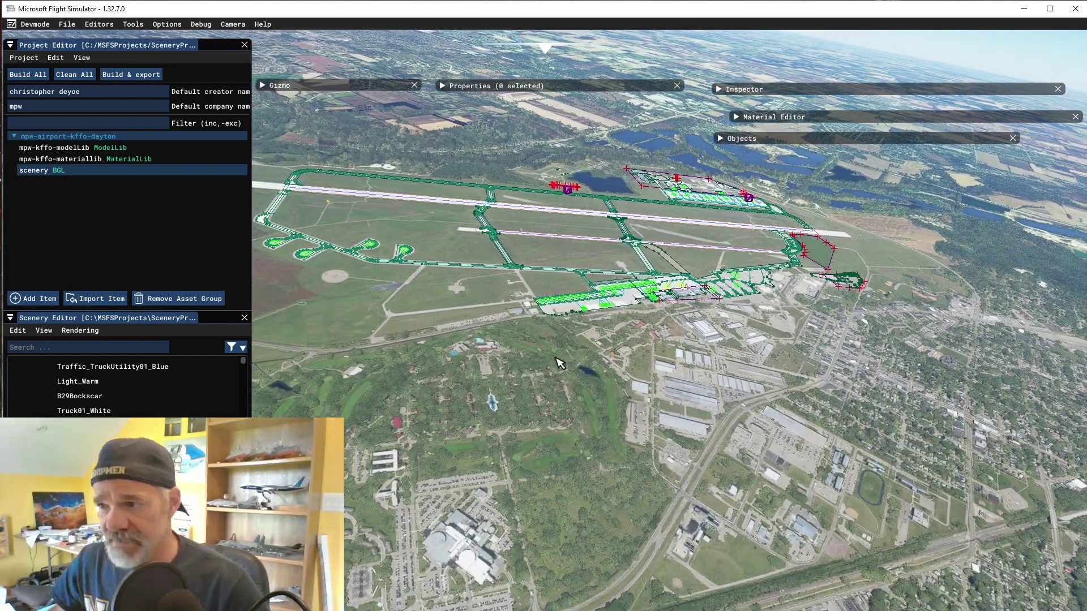
{"action": "middle_click_drag", "start_coordinate": [418, 387], "coordinate": [514, 260]}
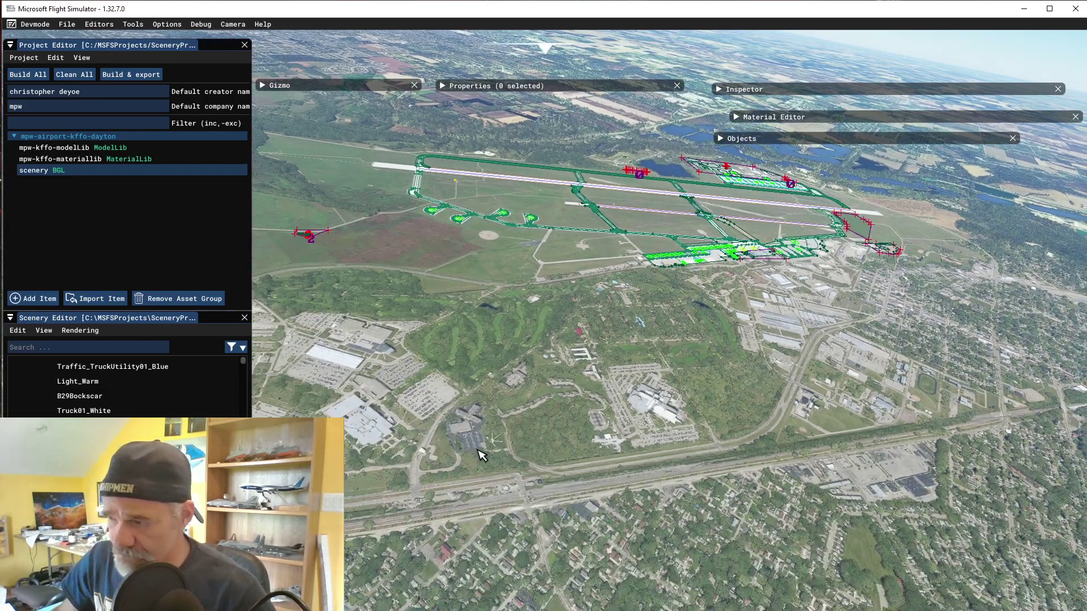
- Cross back over the base to the museum complex and view it with its runways and nearby highway interchange
{"action": "mouse_move", "coordinate": [478, 447]}
{"action": "middle_mouse_down"}
{"action": "mouse_move", "coordinate": [552, 370]}
{"action": "mouse_move", "coordinate": [758, 441]}
{"action": "middle_mouse_up"}
{"action": "middle_click_drag", "start_coordinate": [356, 387], "coordinate": [676, 370]}
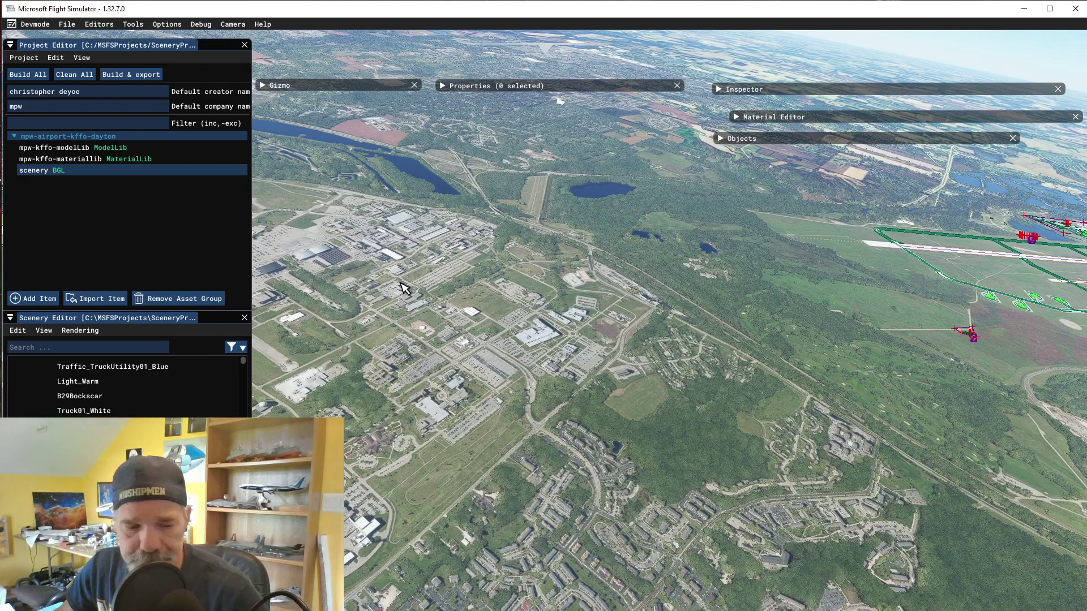
{"action": "mouse_move", "coordinate": [338, 322]}
{"action": "middle_mouse_down"}
{"action": "mouse_move", "coordinate": [383, 327]}
{"action": "mouse_move", "coordinate": [648, 292]}
{"action": "middle_mouse_up"}
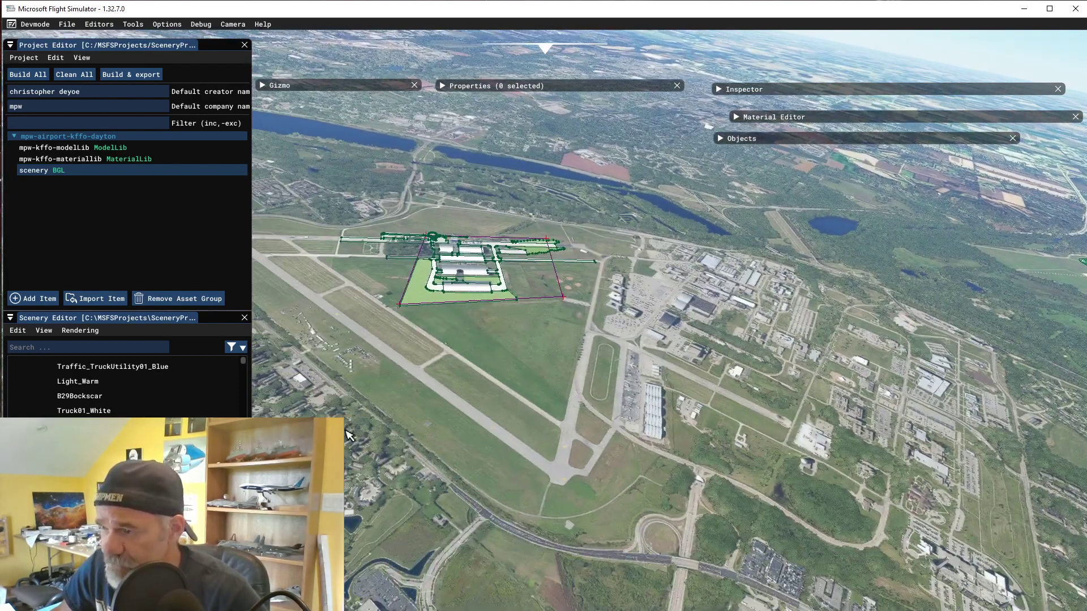
{"action": "mouse_move", "coordinate": [360, 437]}
{"action": "middle_mouse_down"}
{"action": "mouse_move", "coordinate": [397, 416]}
{"action": "mouse_move", "coordinate": [390, 367]}
{"action": "middle_mouse_up"}
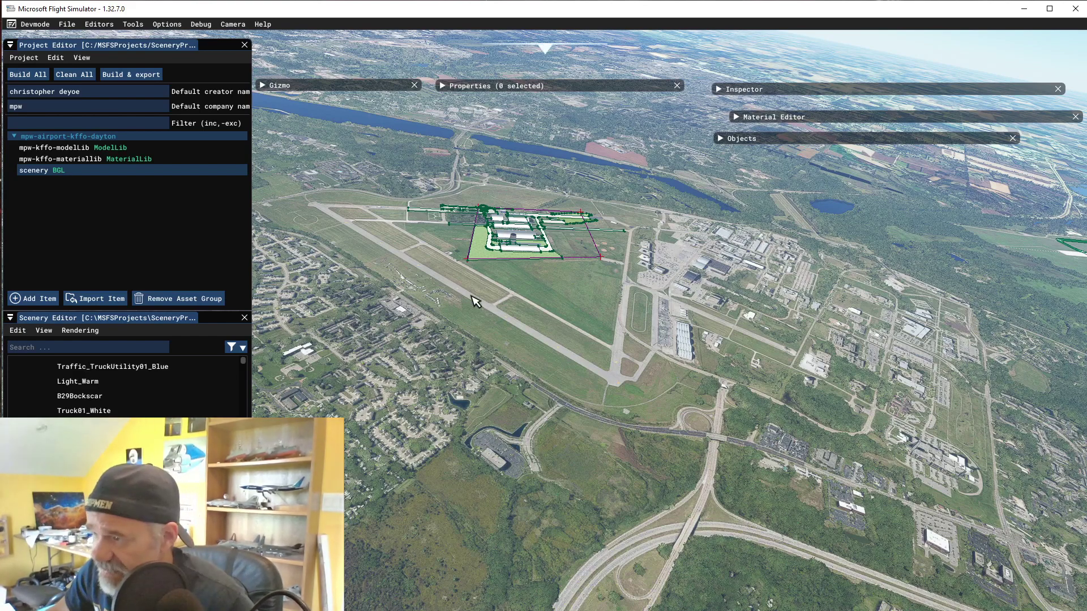
- Close in on the museum hangars, entrance road and green ground polygons beside the baseball fields
{"action": "scroll", "coordinate": [597, 233], "scroll_direction": "up", "scroll_amount": 5}
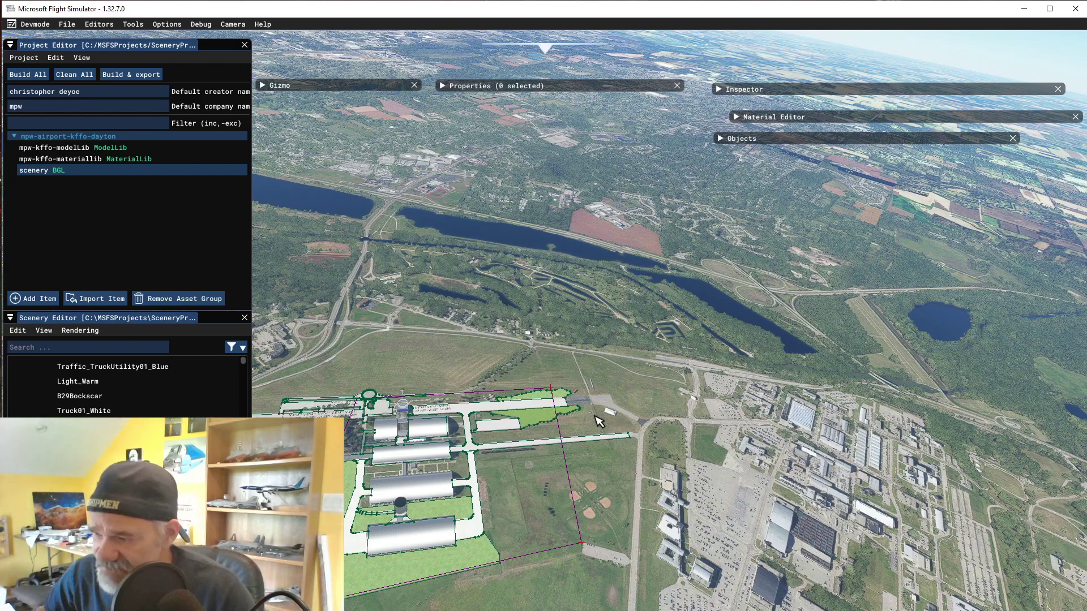
{"action": "middle_click_drag", "start_coordinate": [578, 441], "coordinate": [606, 377]}
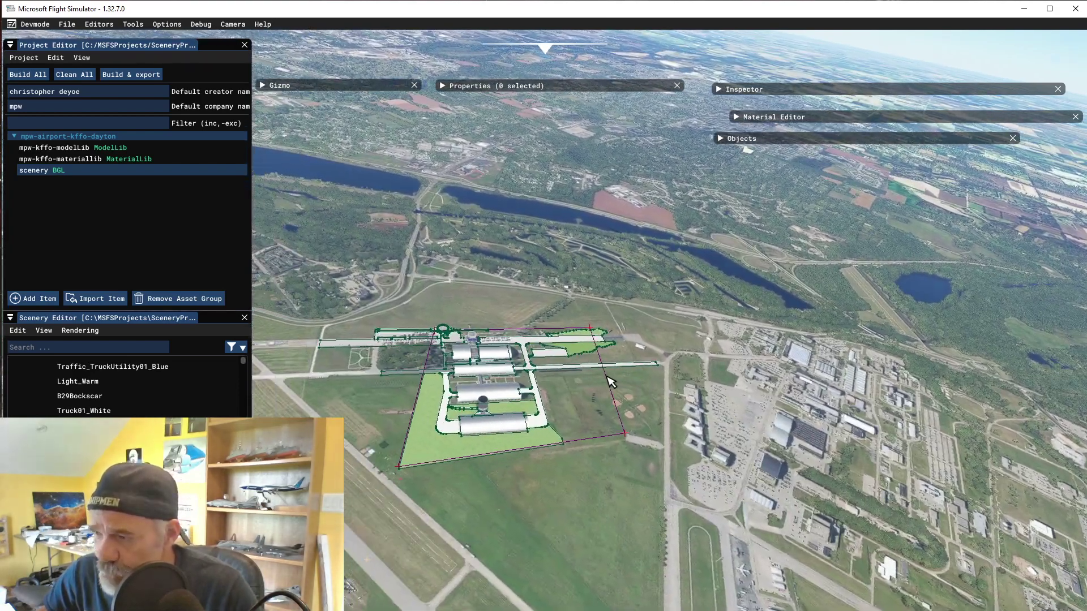
{"action": "scroll", "coordinate": [566, 400], "scroll_direction": "up", "scroll_amount": 8}
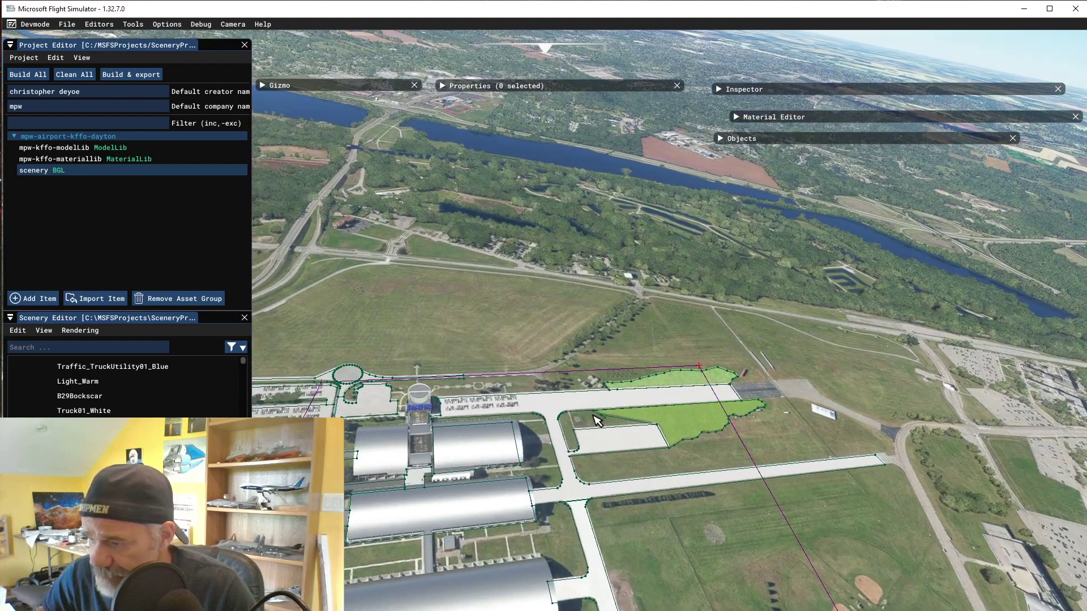
{"action": "middle_click_drag", "start_coordinate": [596, 420], "coordinate": [610, 370]}
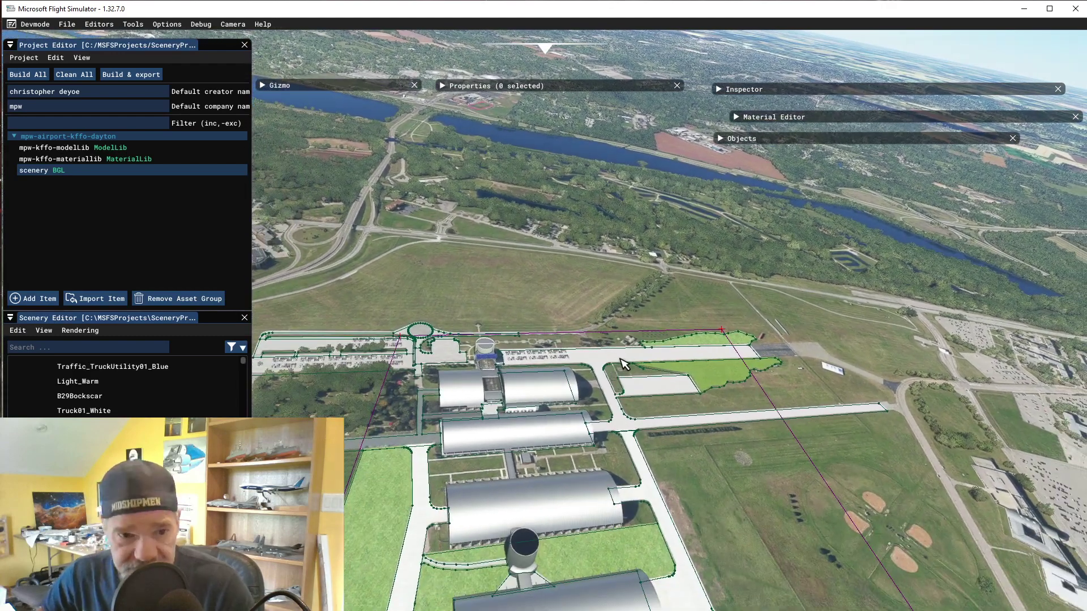